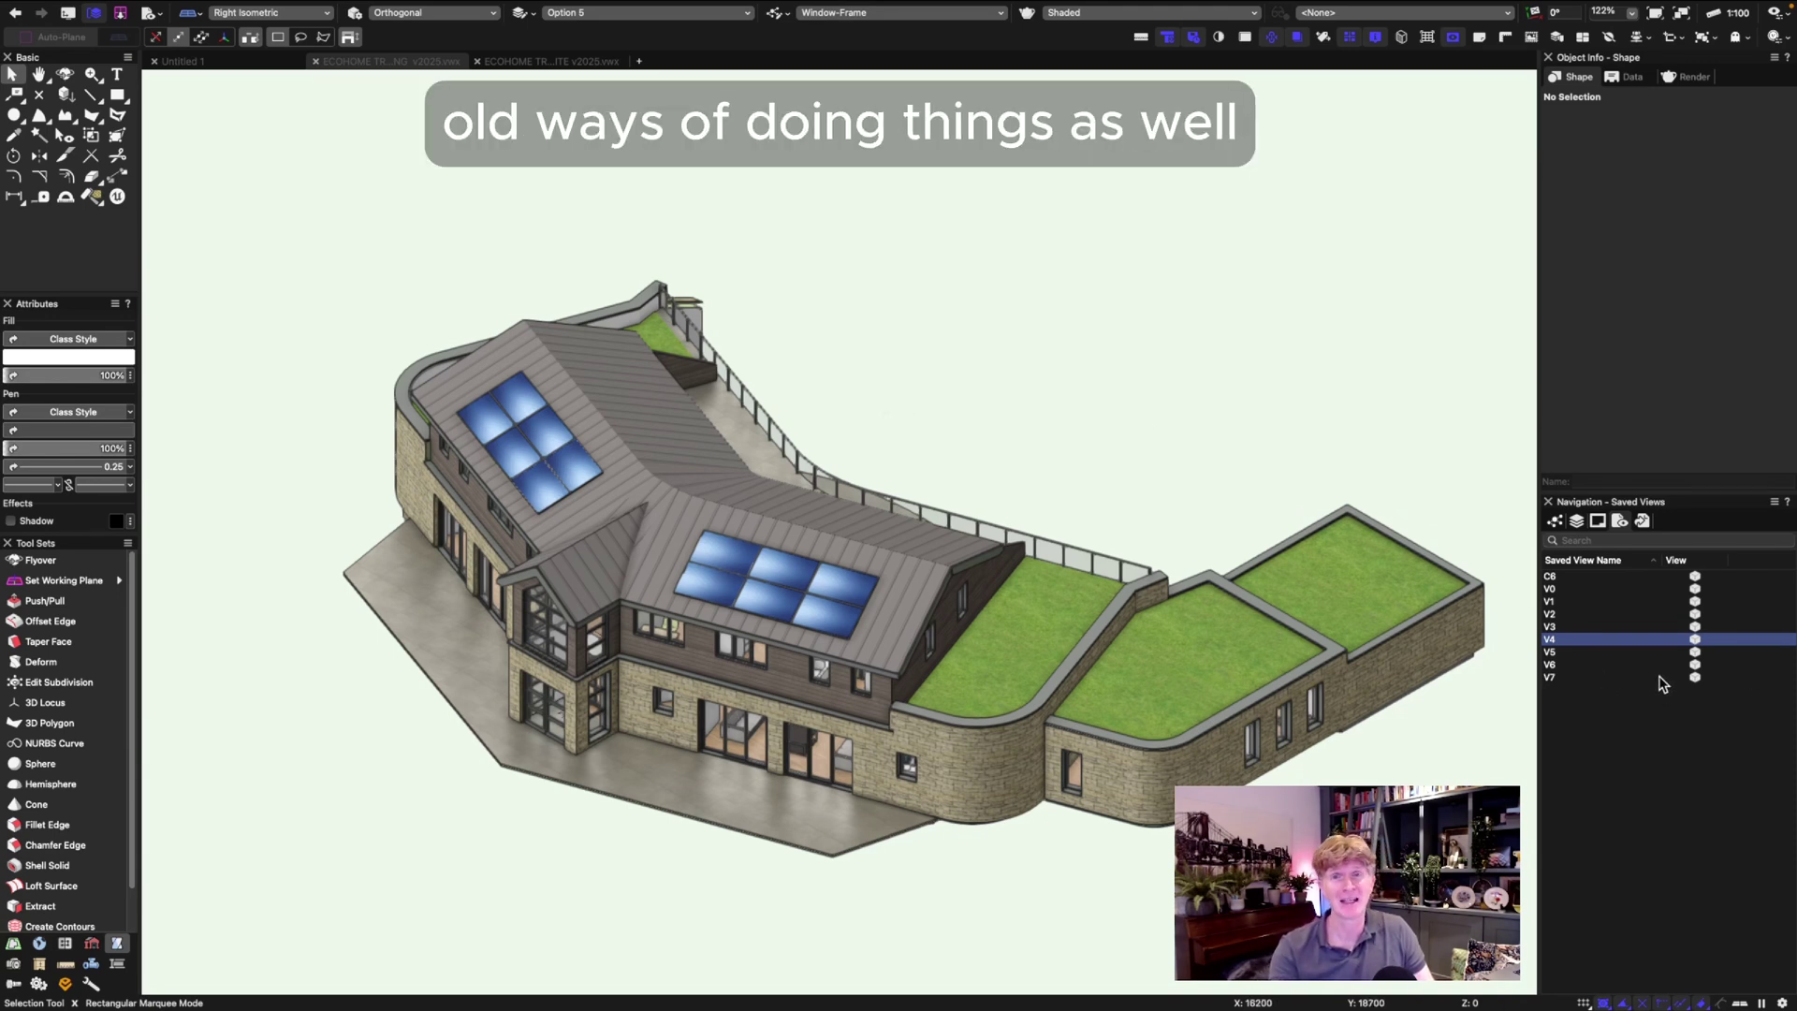
Recall saved views V5, V6 and V7 in turn from the Saved Views list
{"action": "double_click", "coordinate": [1551, 653]}
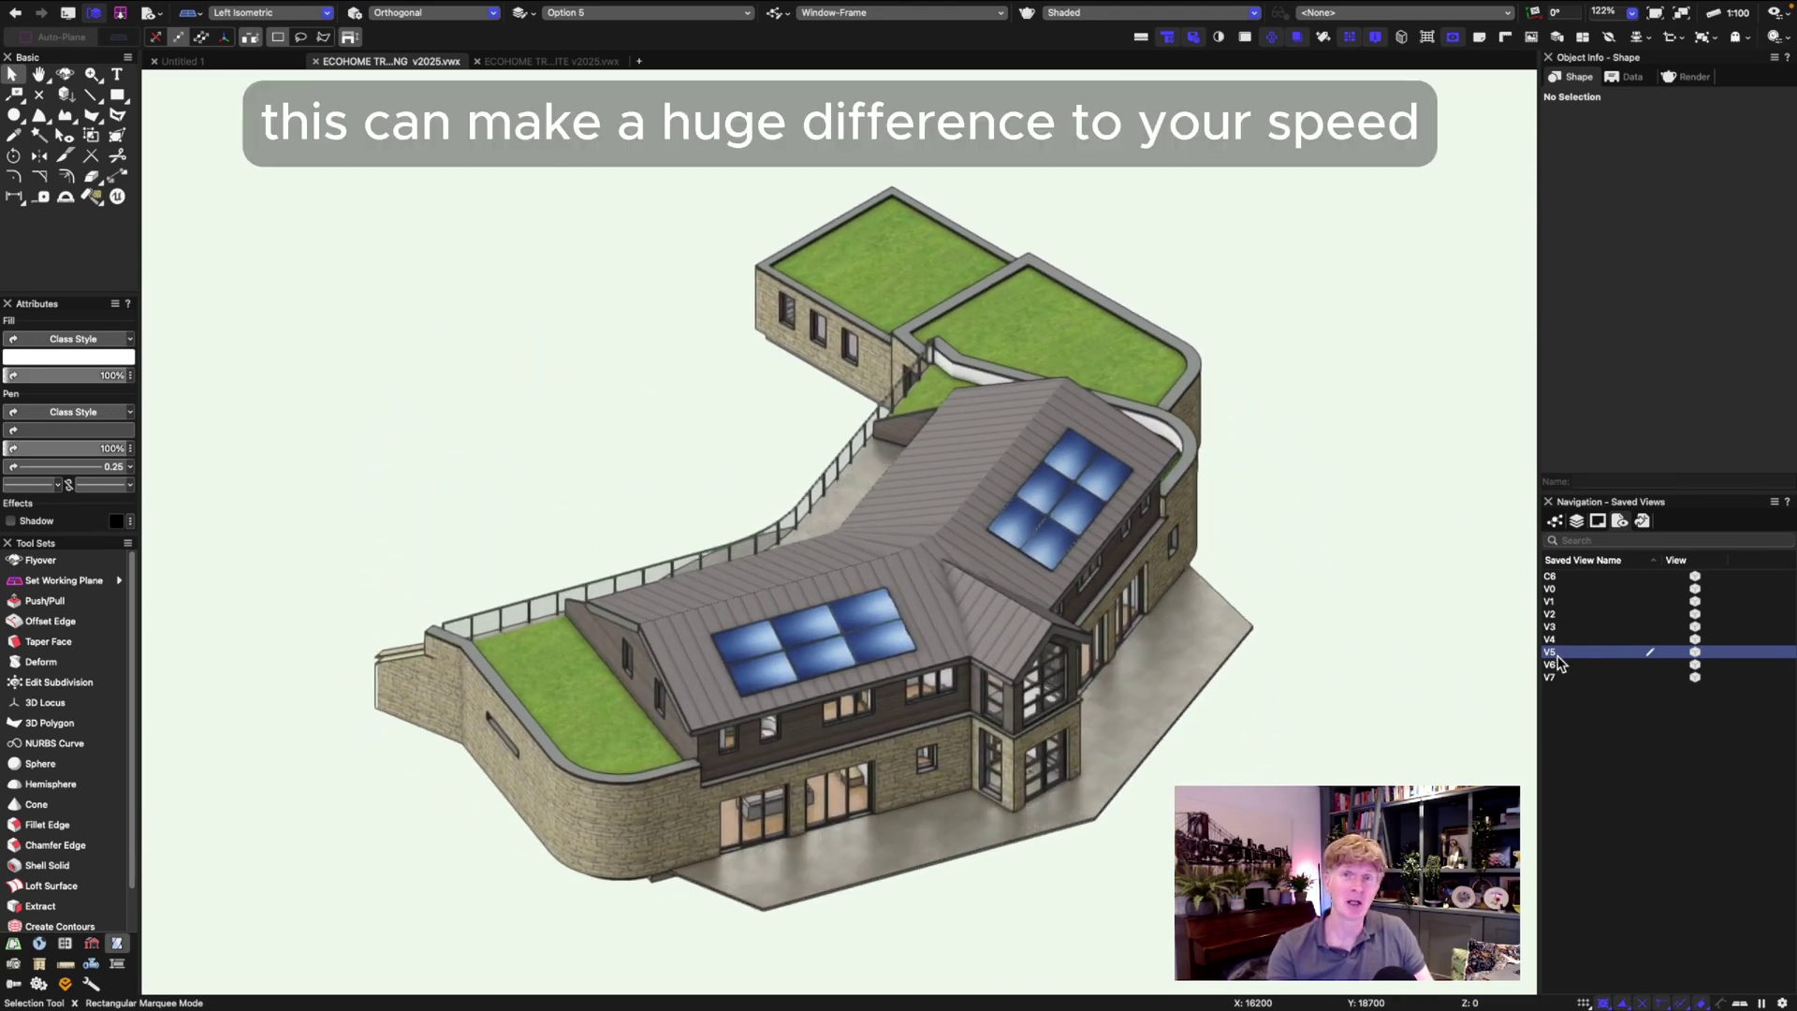
{"action": "double_click", "coordinate": [1551, 665]}
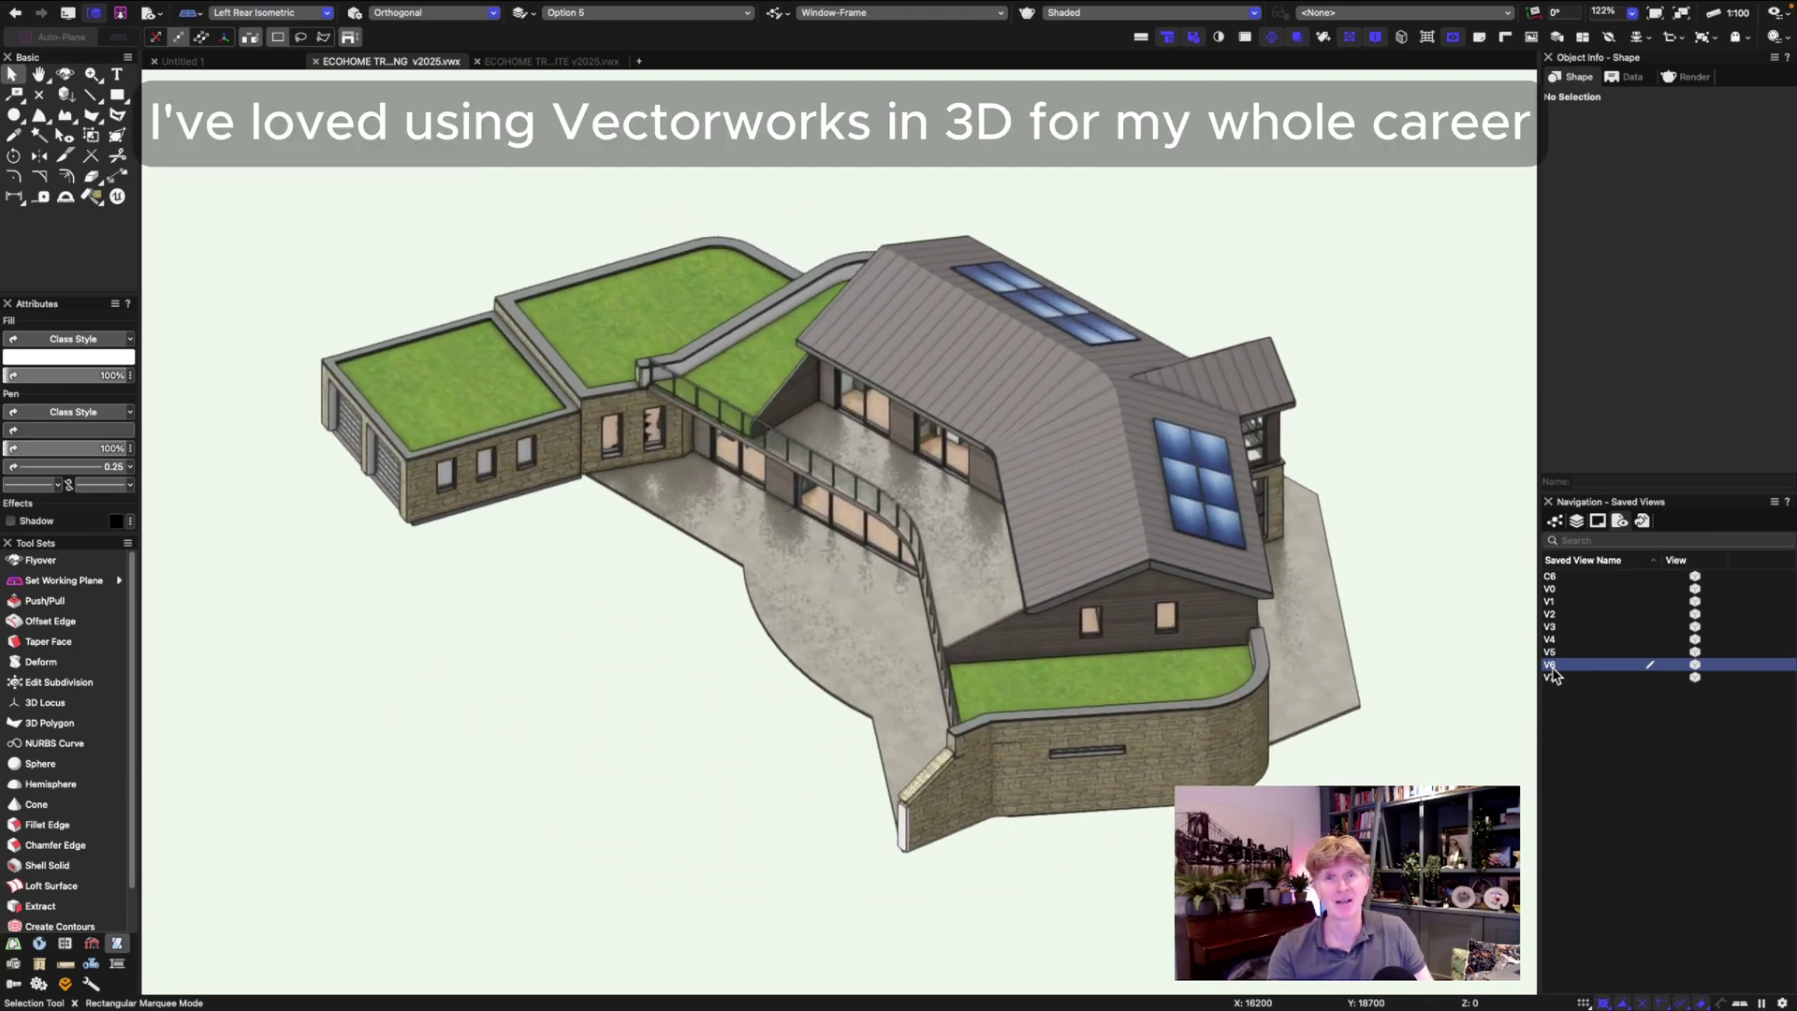
{"action": "double_click", "coordinate": [1551, 678]}
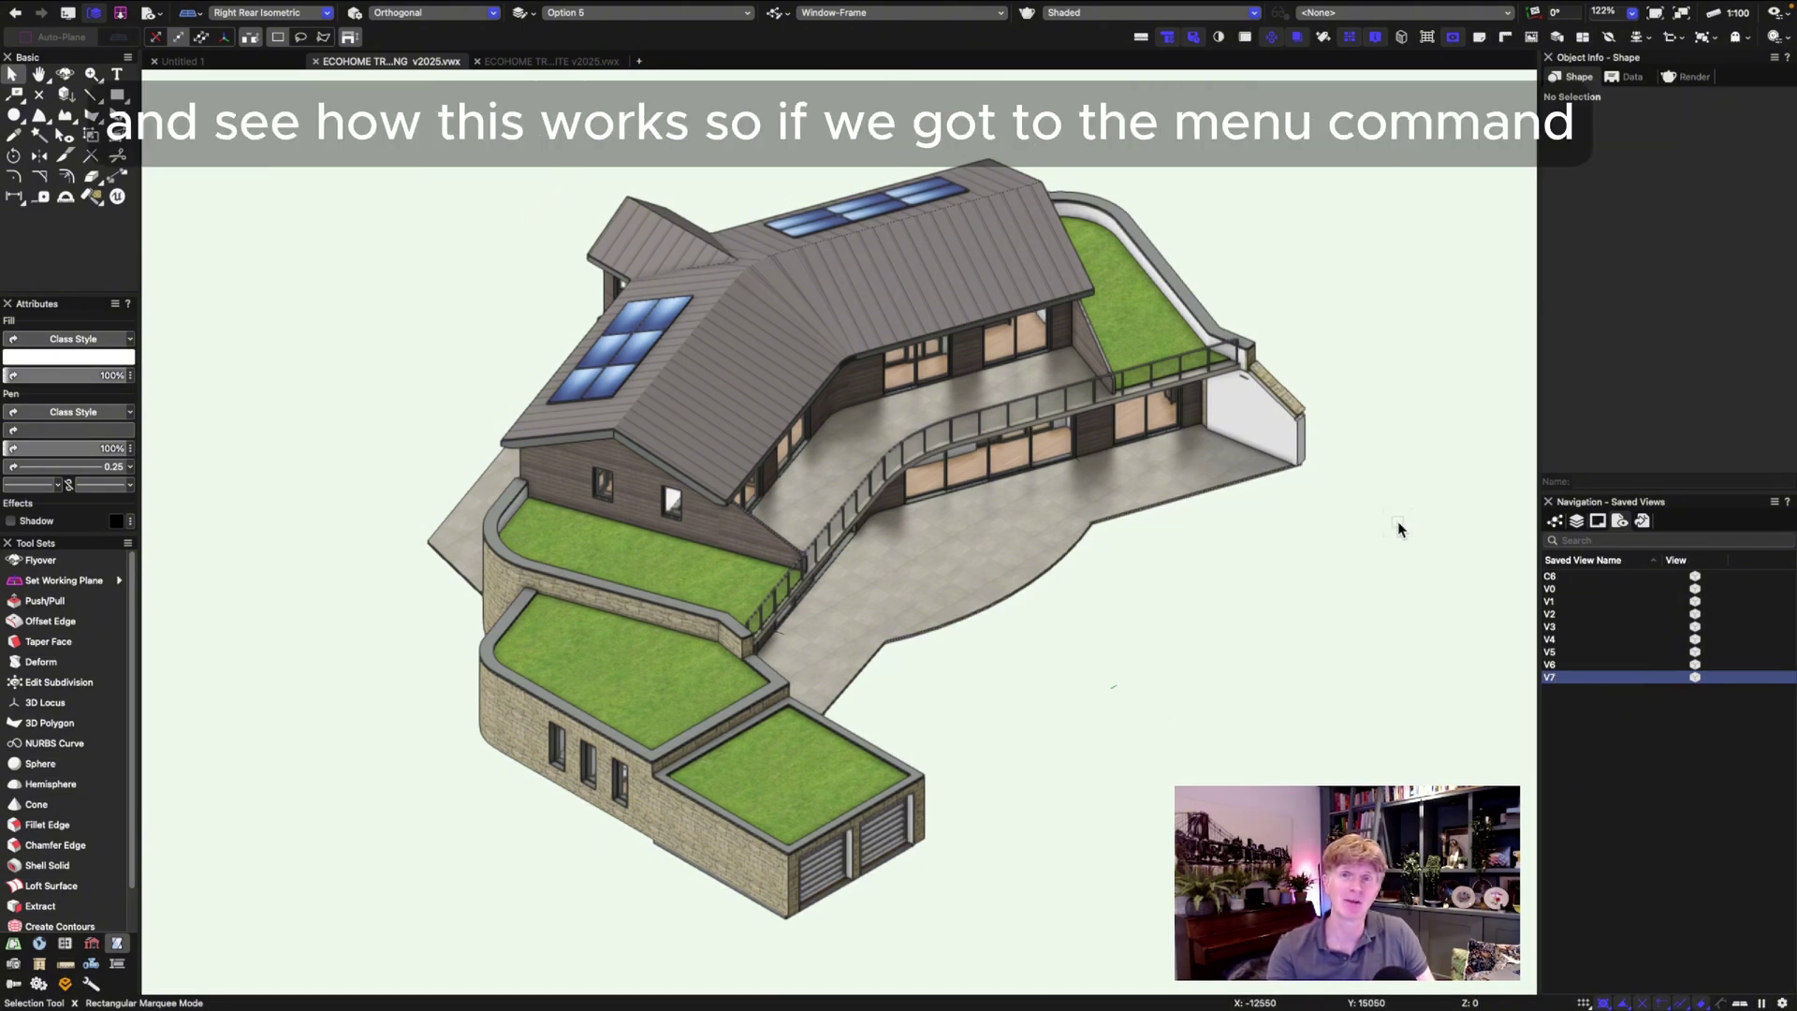
Cycle the standard views through Top/Plan, Right Isometric and Front, ending on the Back elevation
{"action": "left_click", "coordinate": [308, 15]}
{"action": "left_click", "coordinate": [285, 65]}
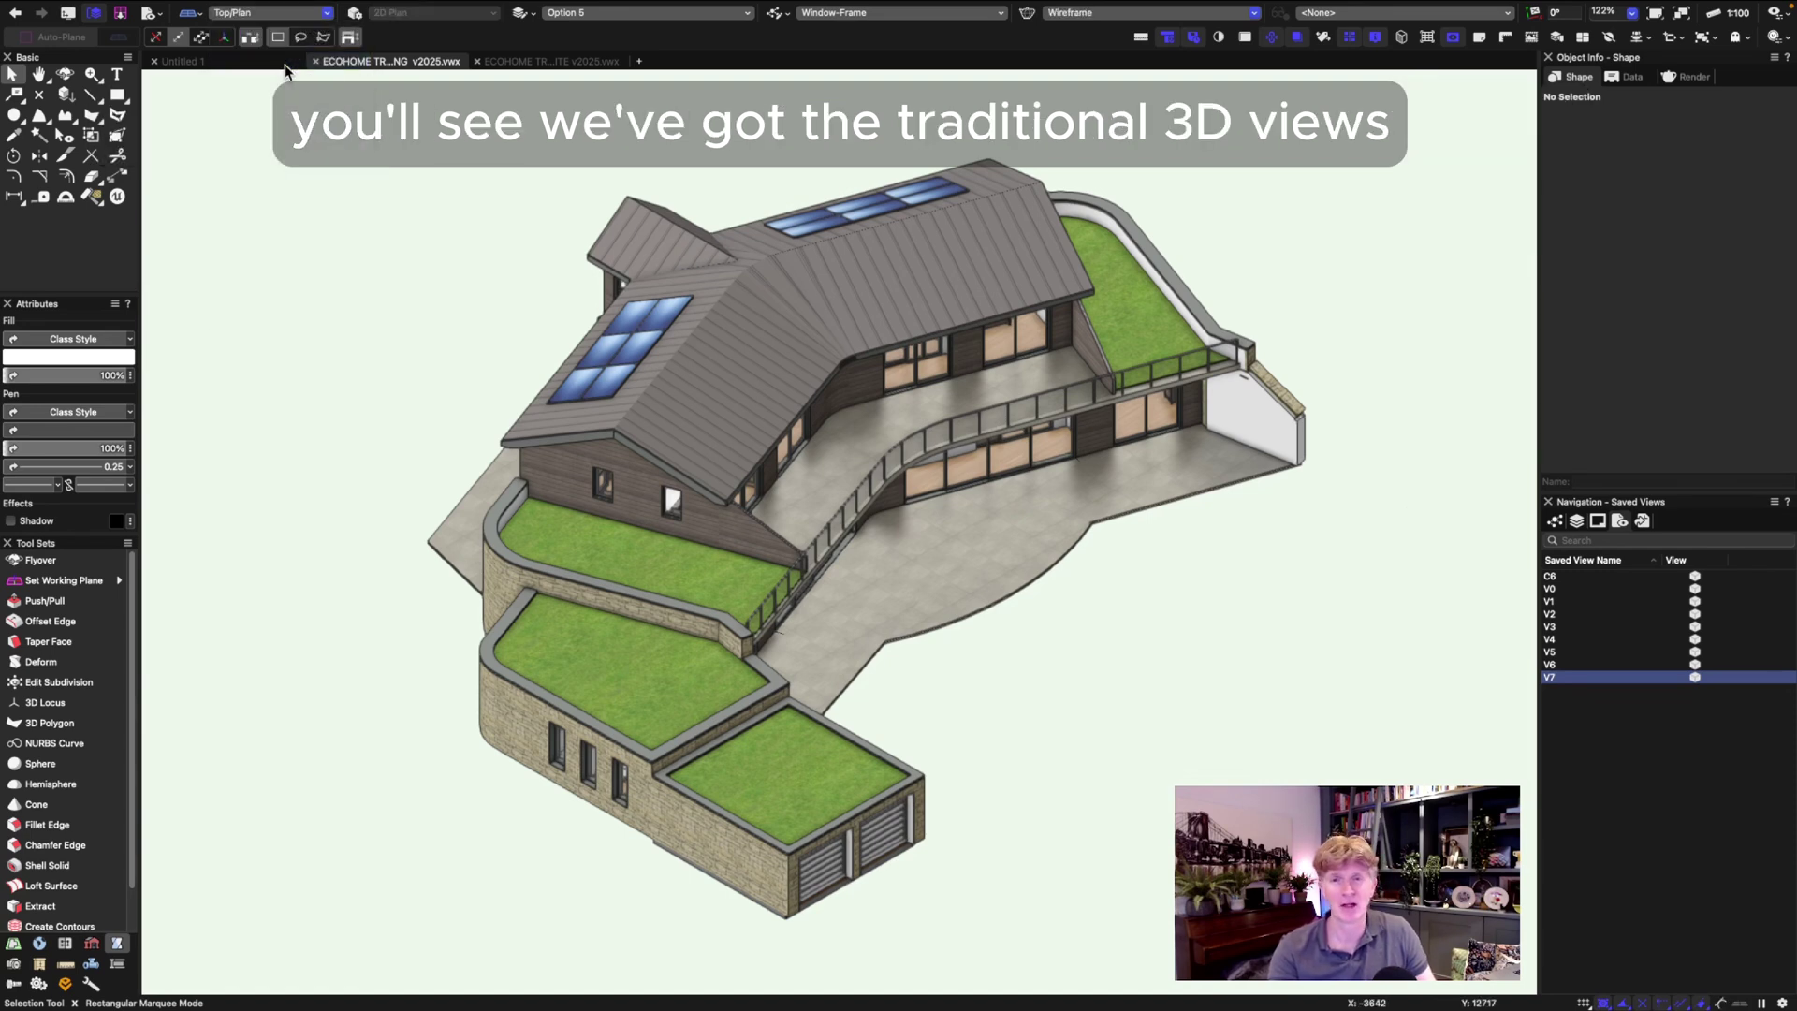
{"action": "left_click", "coordinate": [283, 13]}
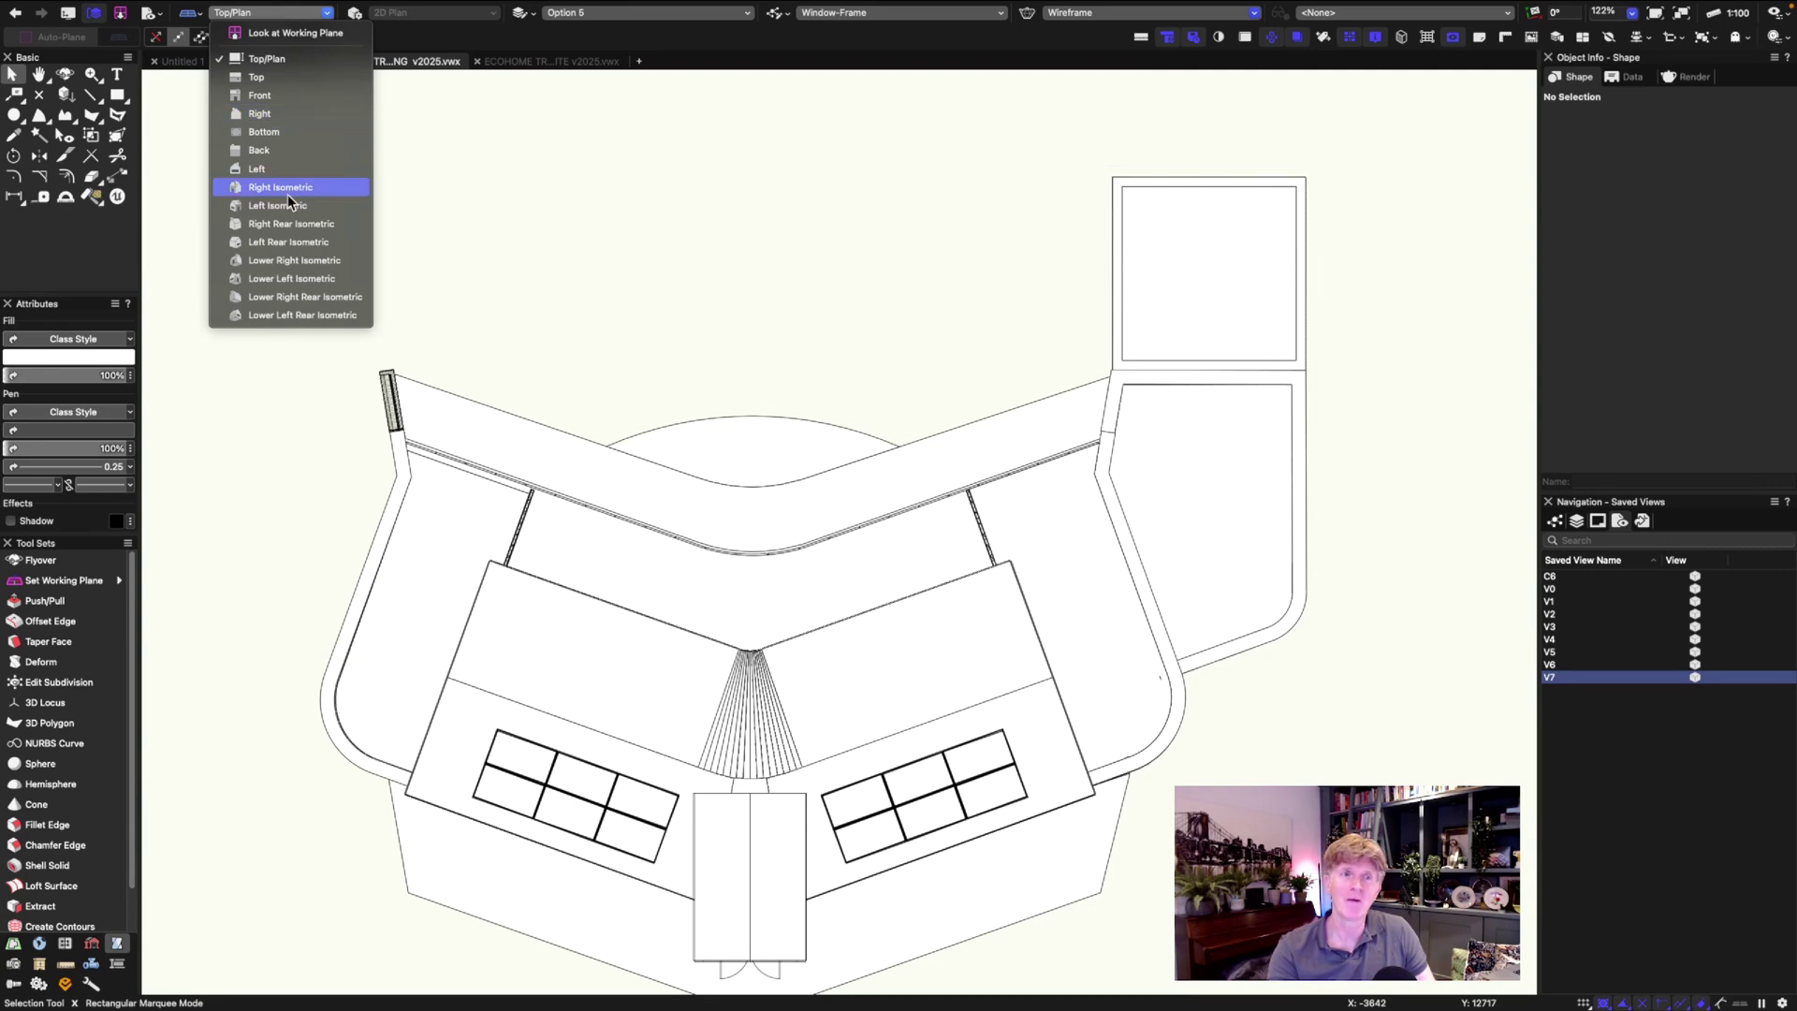
{"action": "left_click", "coordinate": [289, 192]}
{"action": "left_click", "coordinate": [302, 15]}
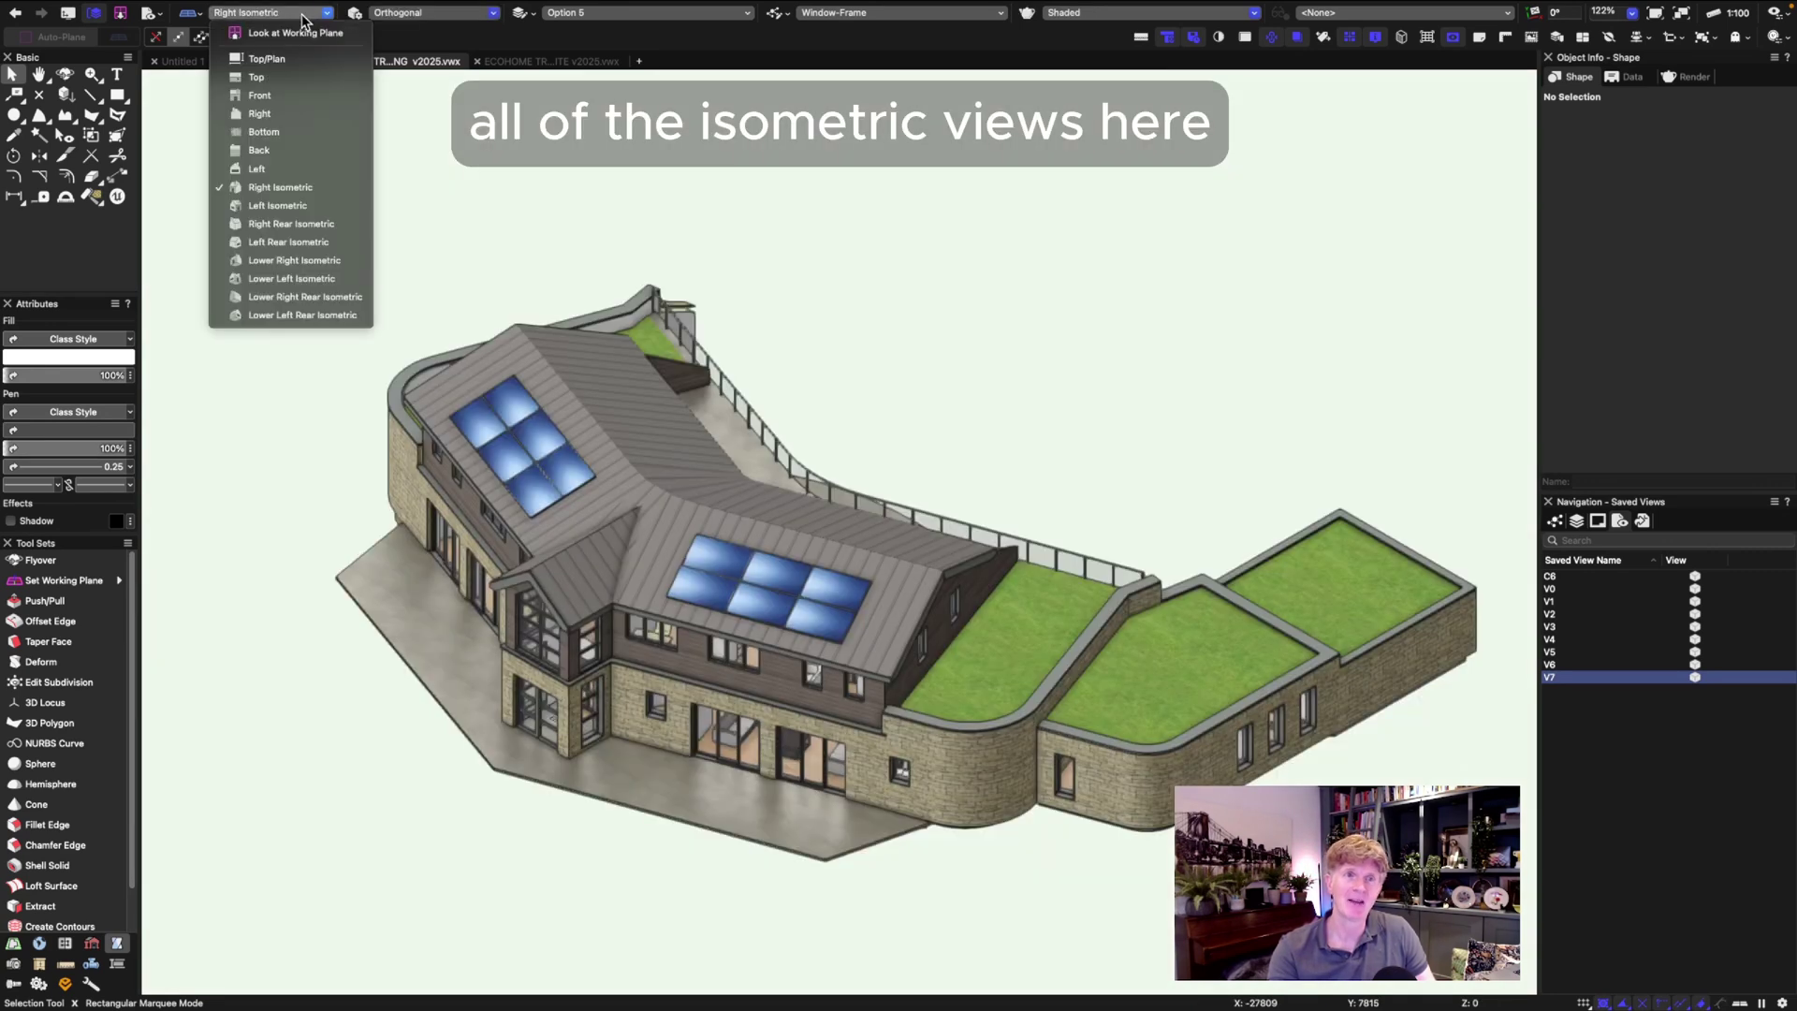
{"action": "left_click", "coordinate": [313, 23]}
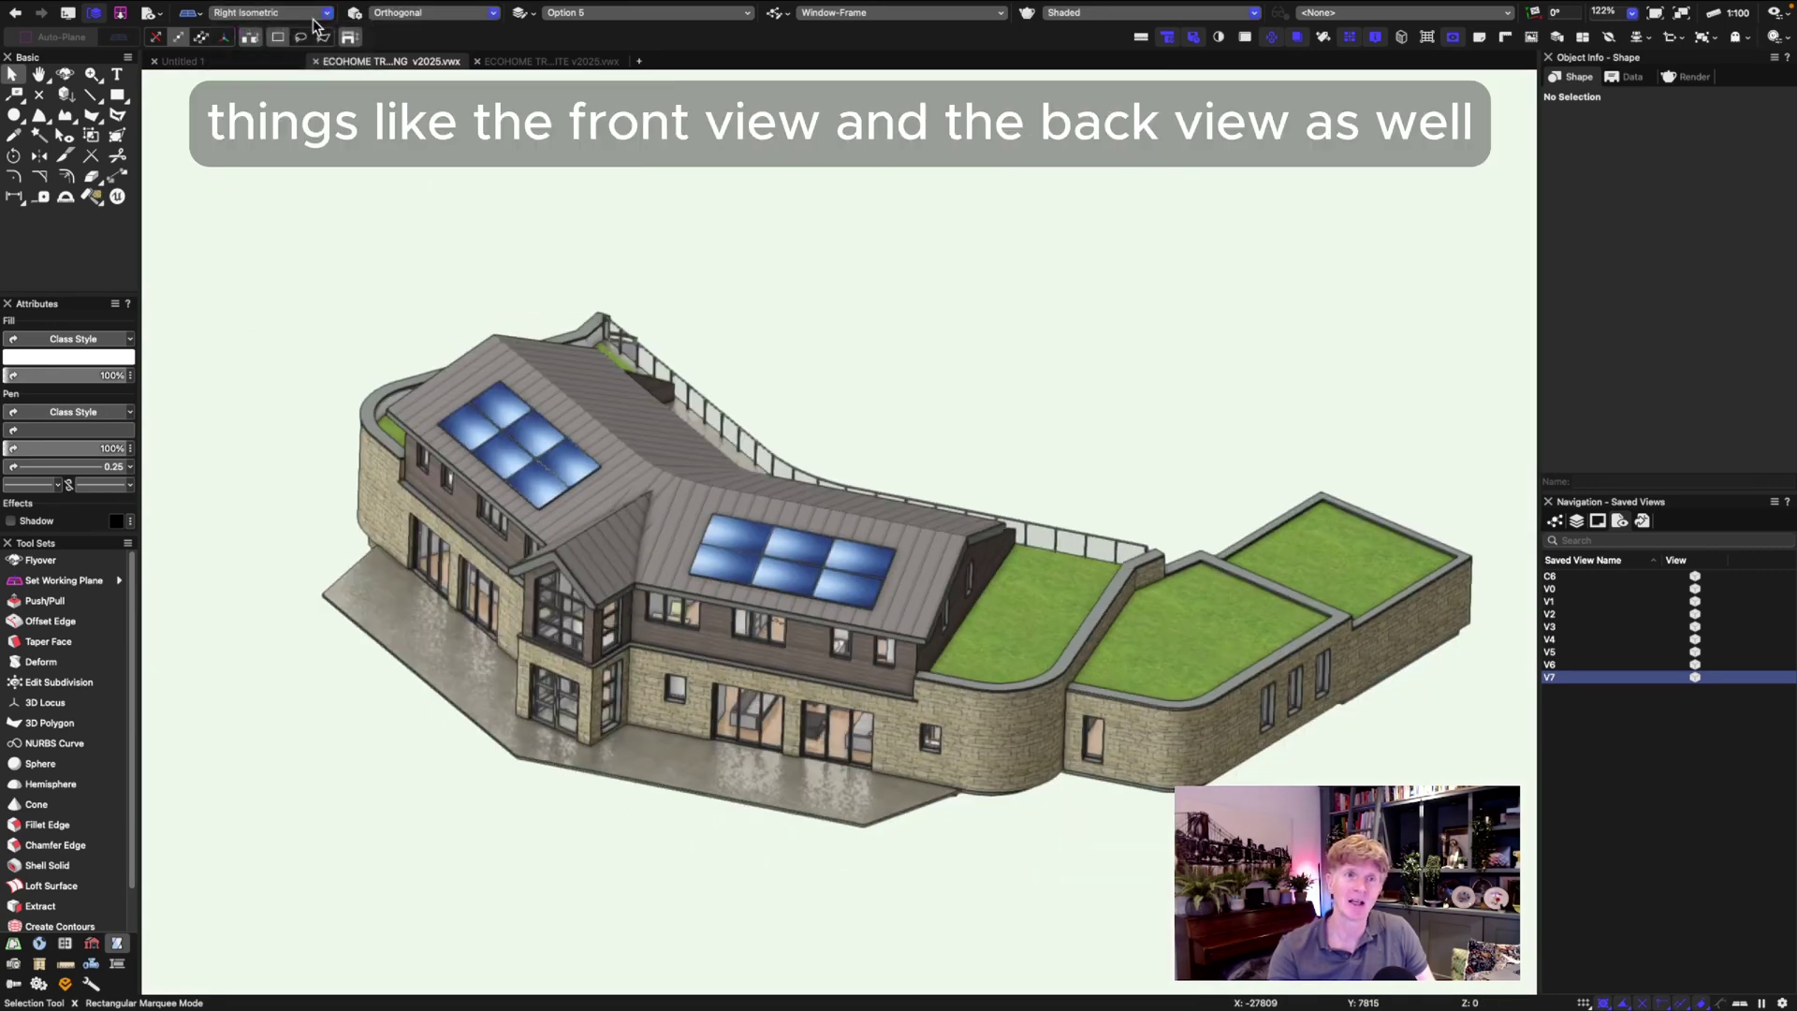
{"action": "left_click", "coordinate": [297, 13]}
{"action": "left_click", "coordinate": [285, 148]}
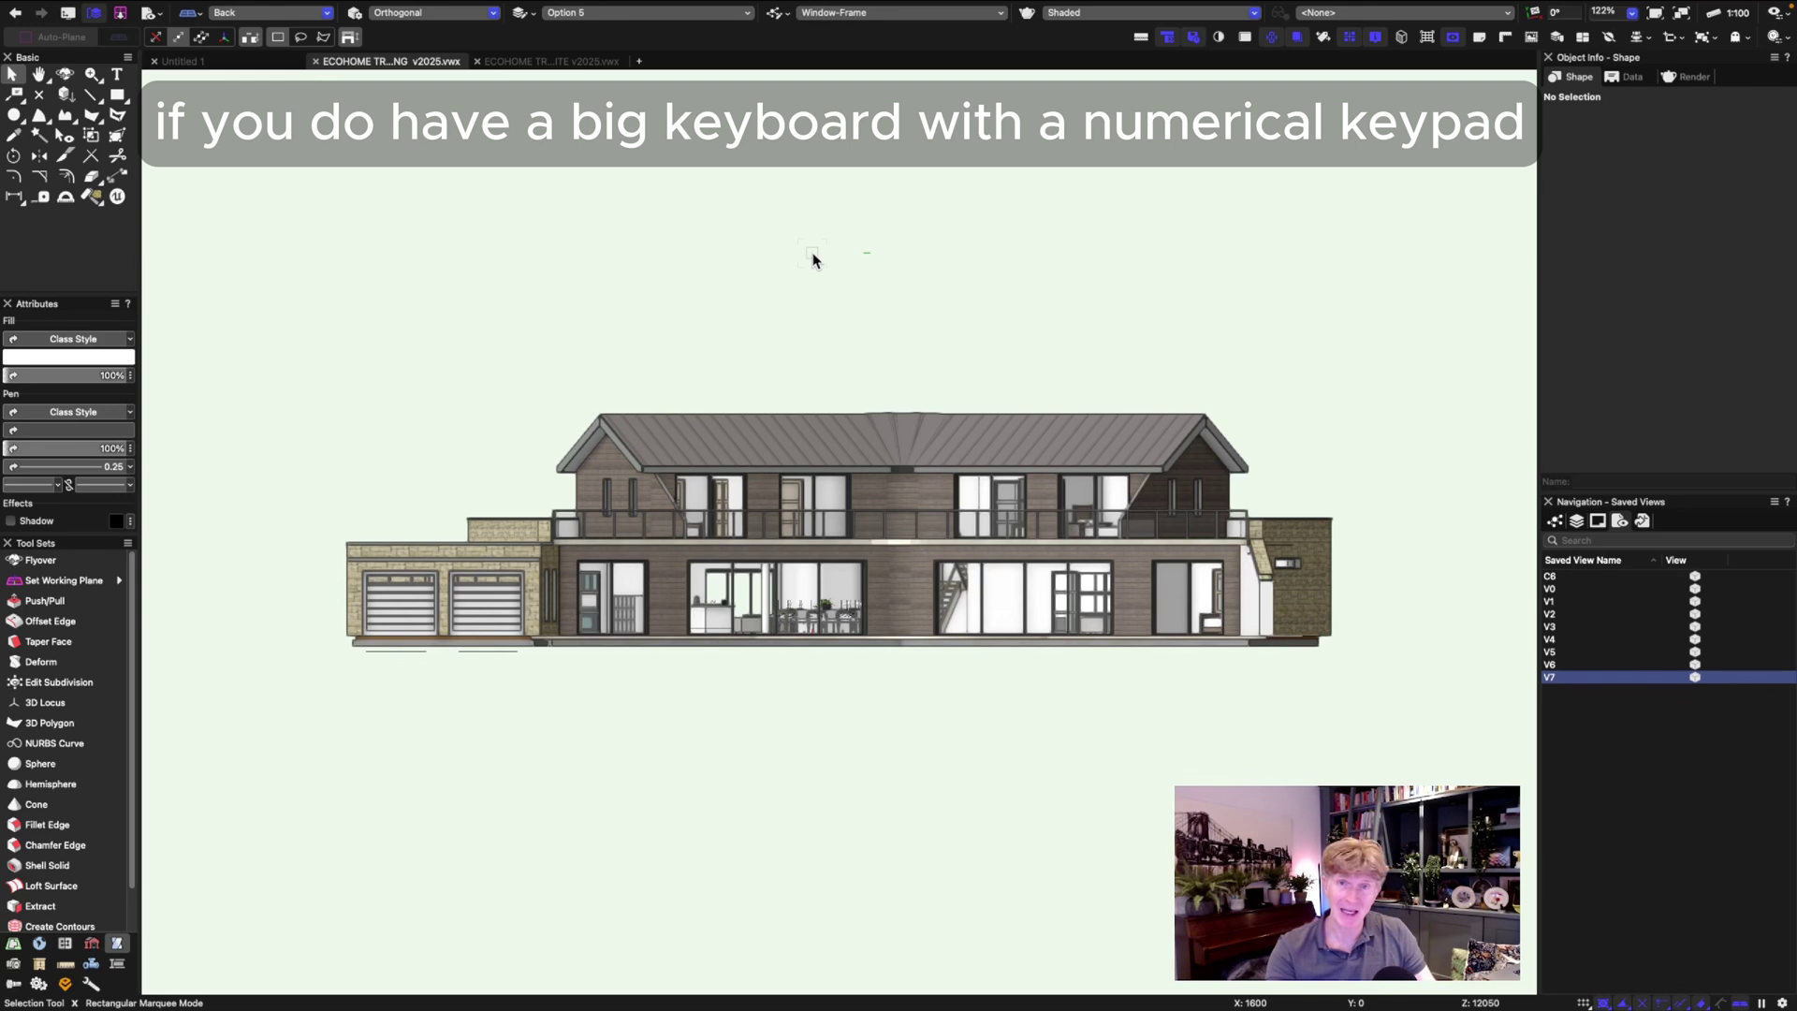
Step through Front, Left and Left Rear Isometric views with keypad keys, ending on Right Isometric
{"action": "key", "text": "KP_3"}
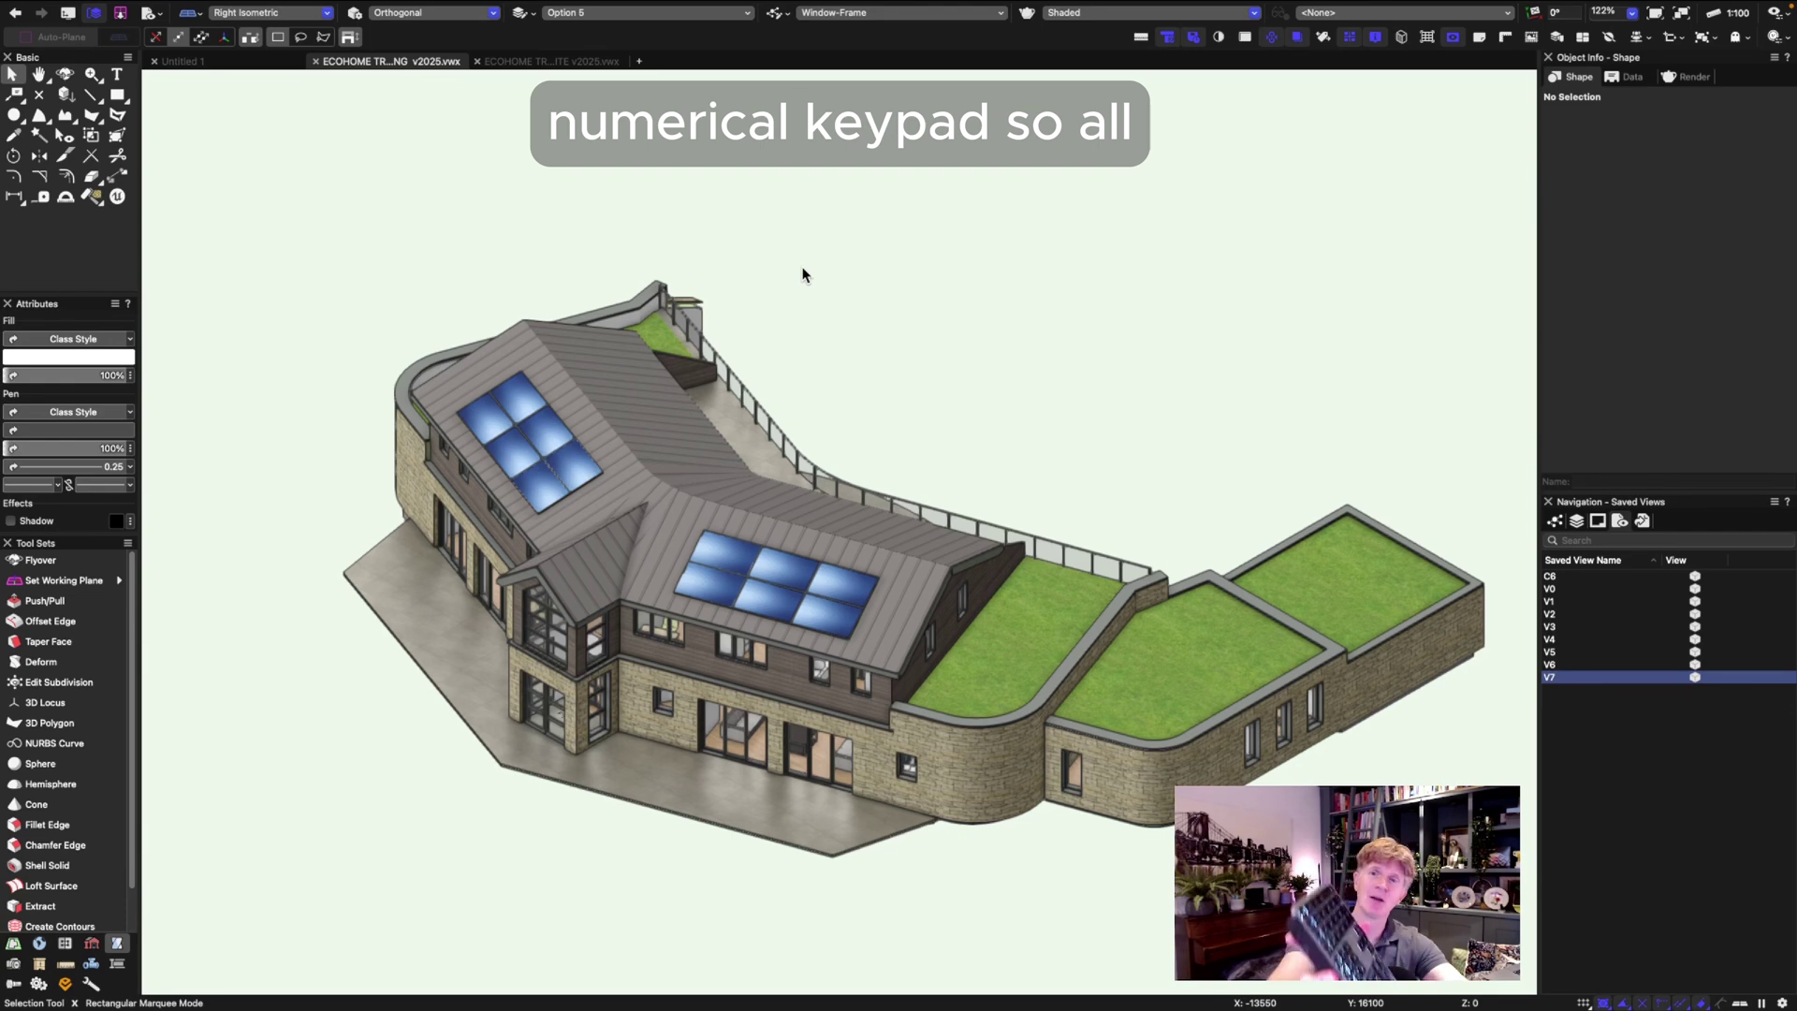
{"action": "key", "text": "KP_2"}
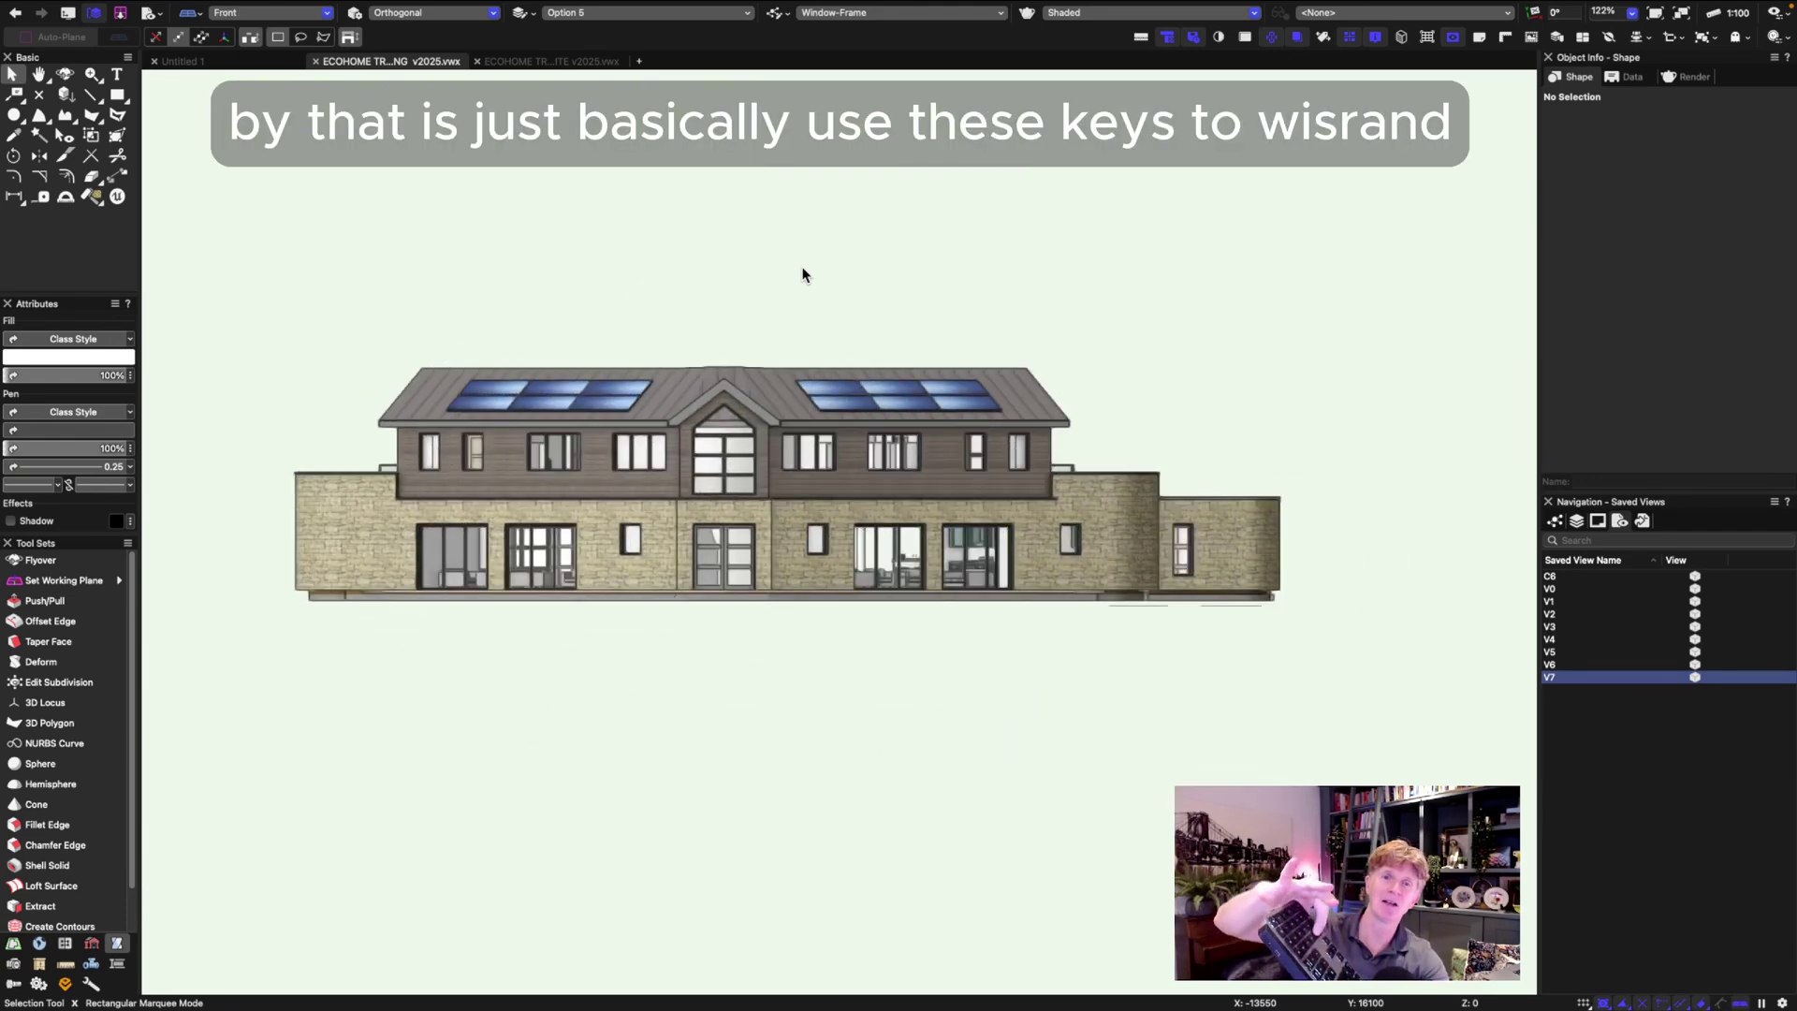
{"action": "key", "text": "KP_9"}
{"action": "key", "text": "KP_6"}
{"action": "key", "text": "KP_4"}
{"action": "key", "text": "KP_1"}
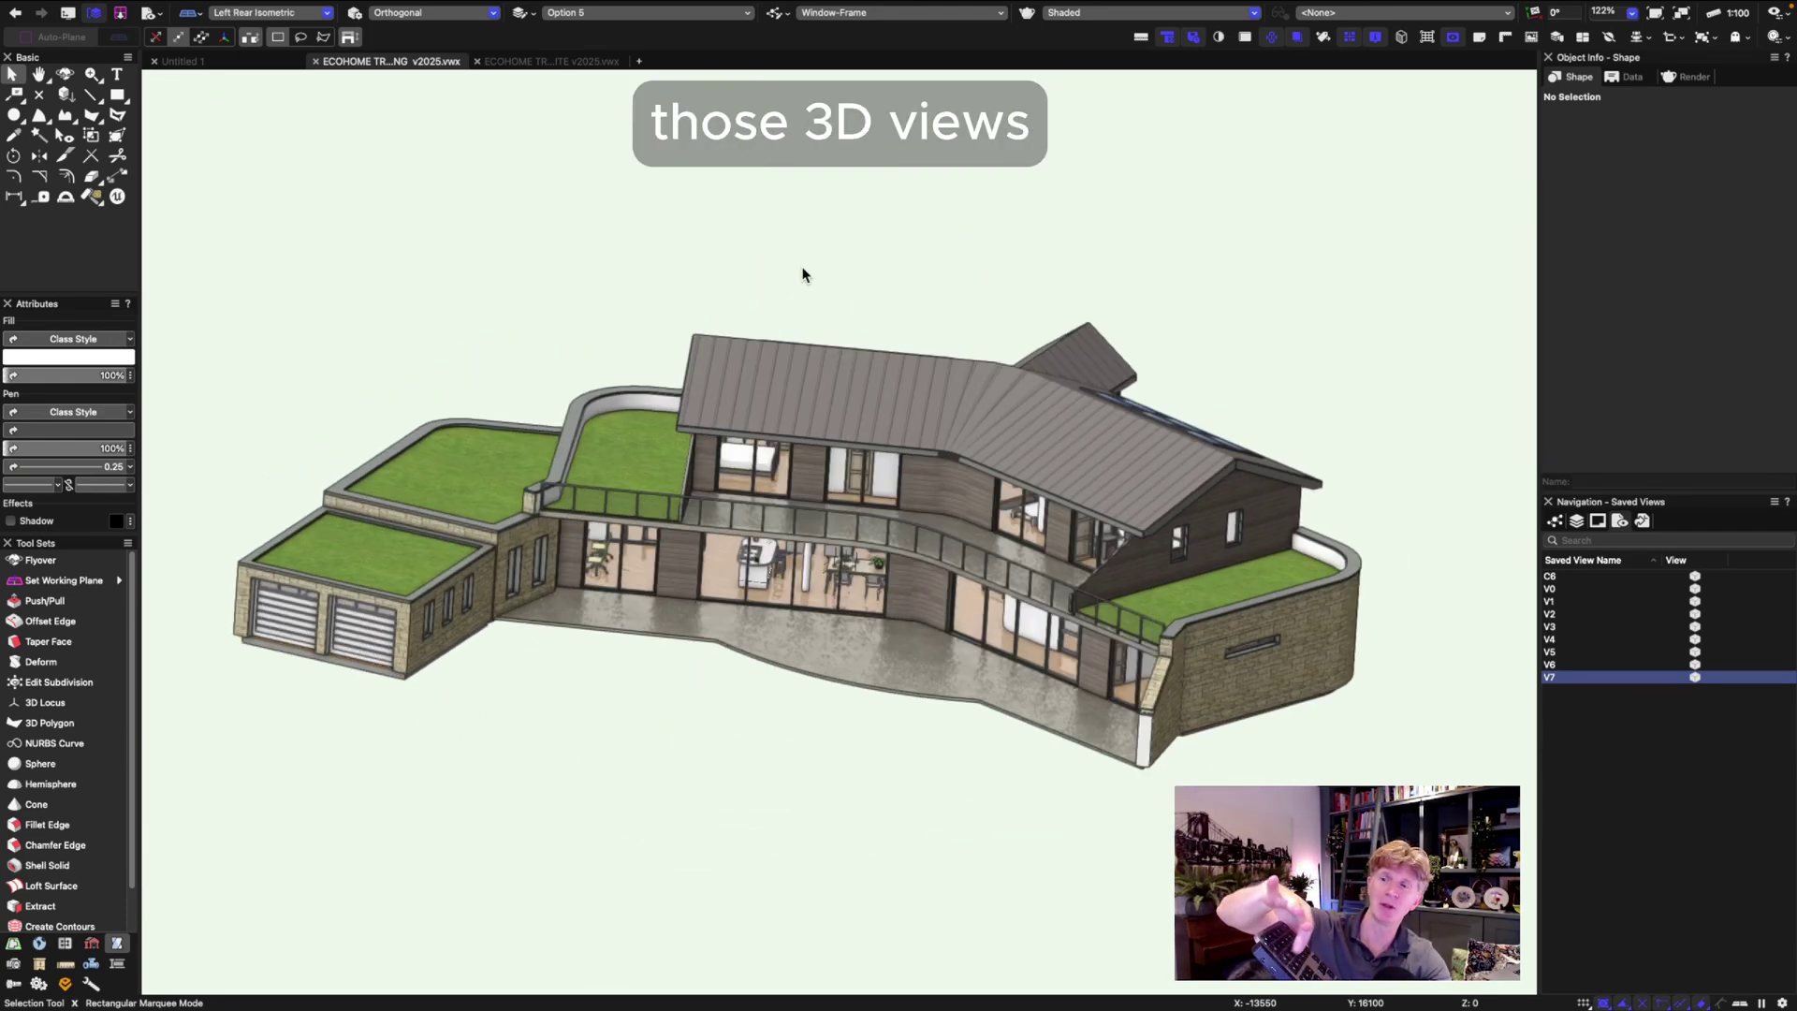
{"action": "key", "text": "KP_7"}
{"action": "key", "text": "KP_3"}
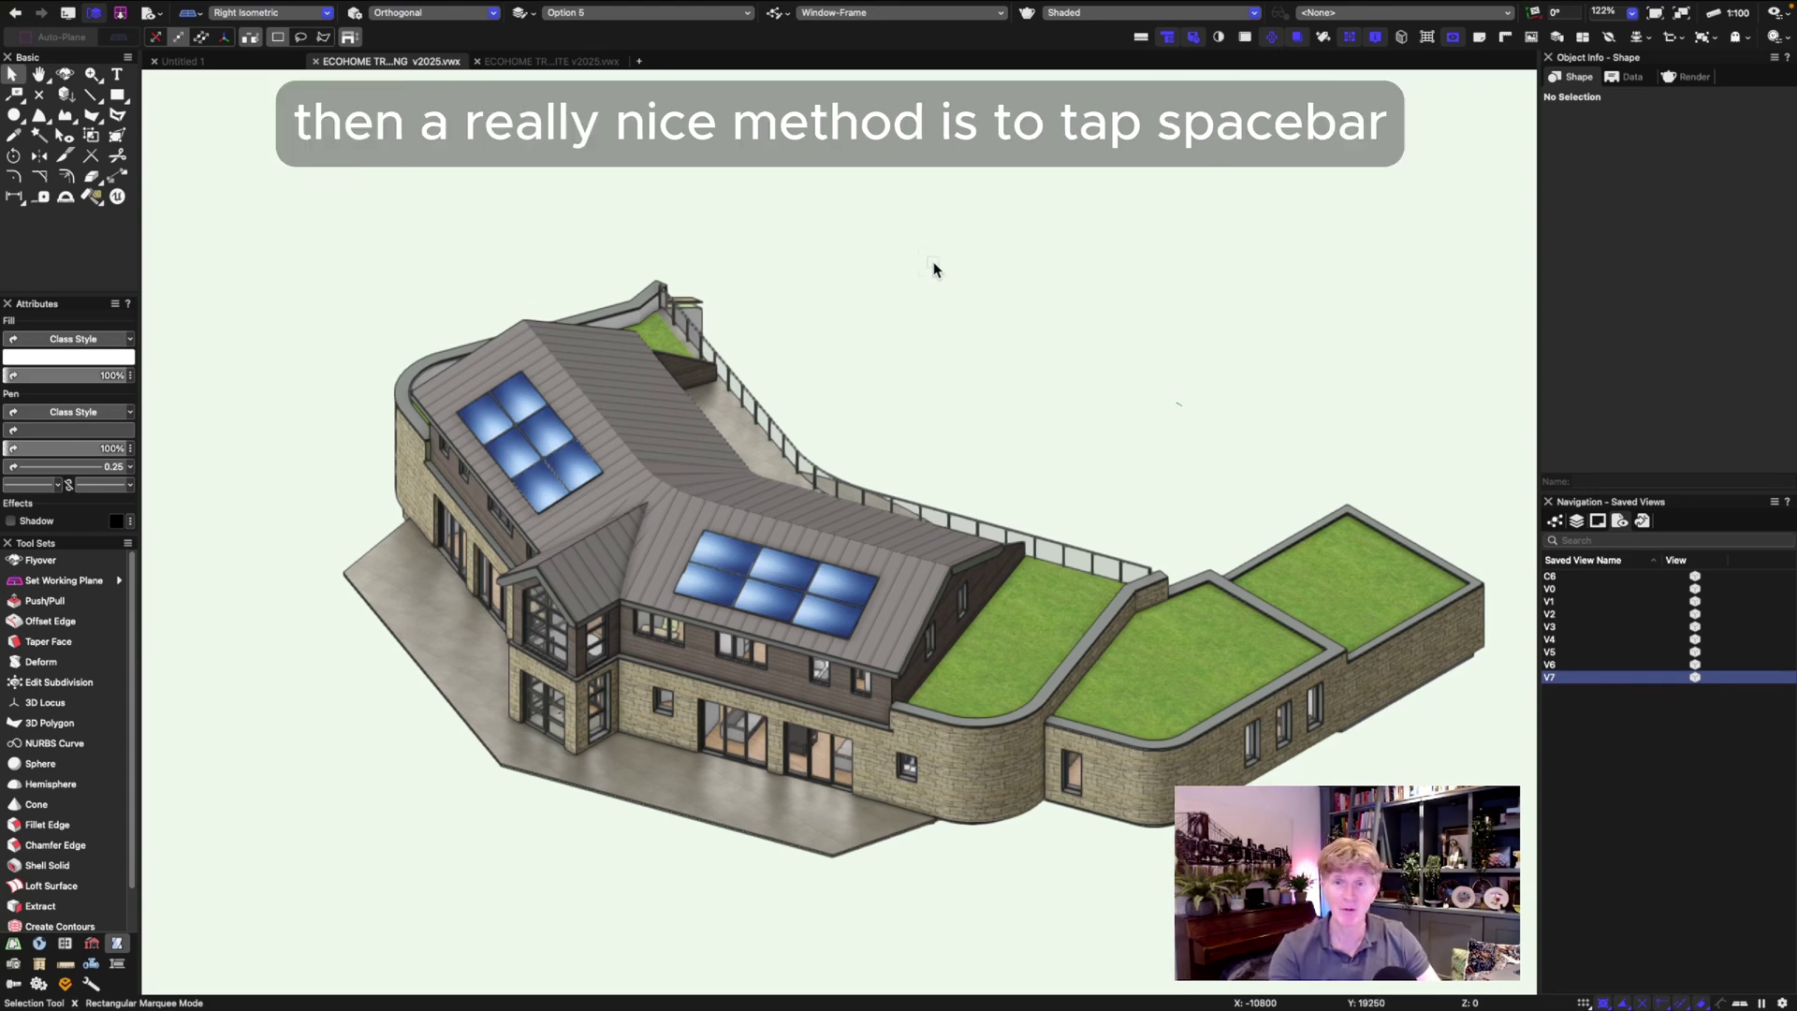
{"action": "key", "text": "space"}
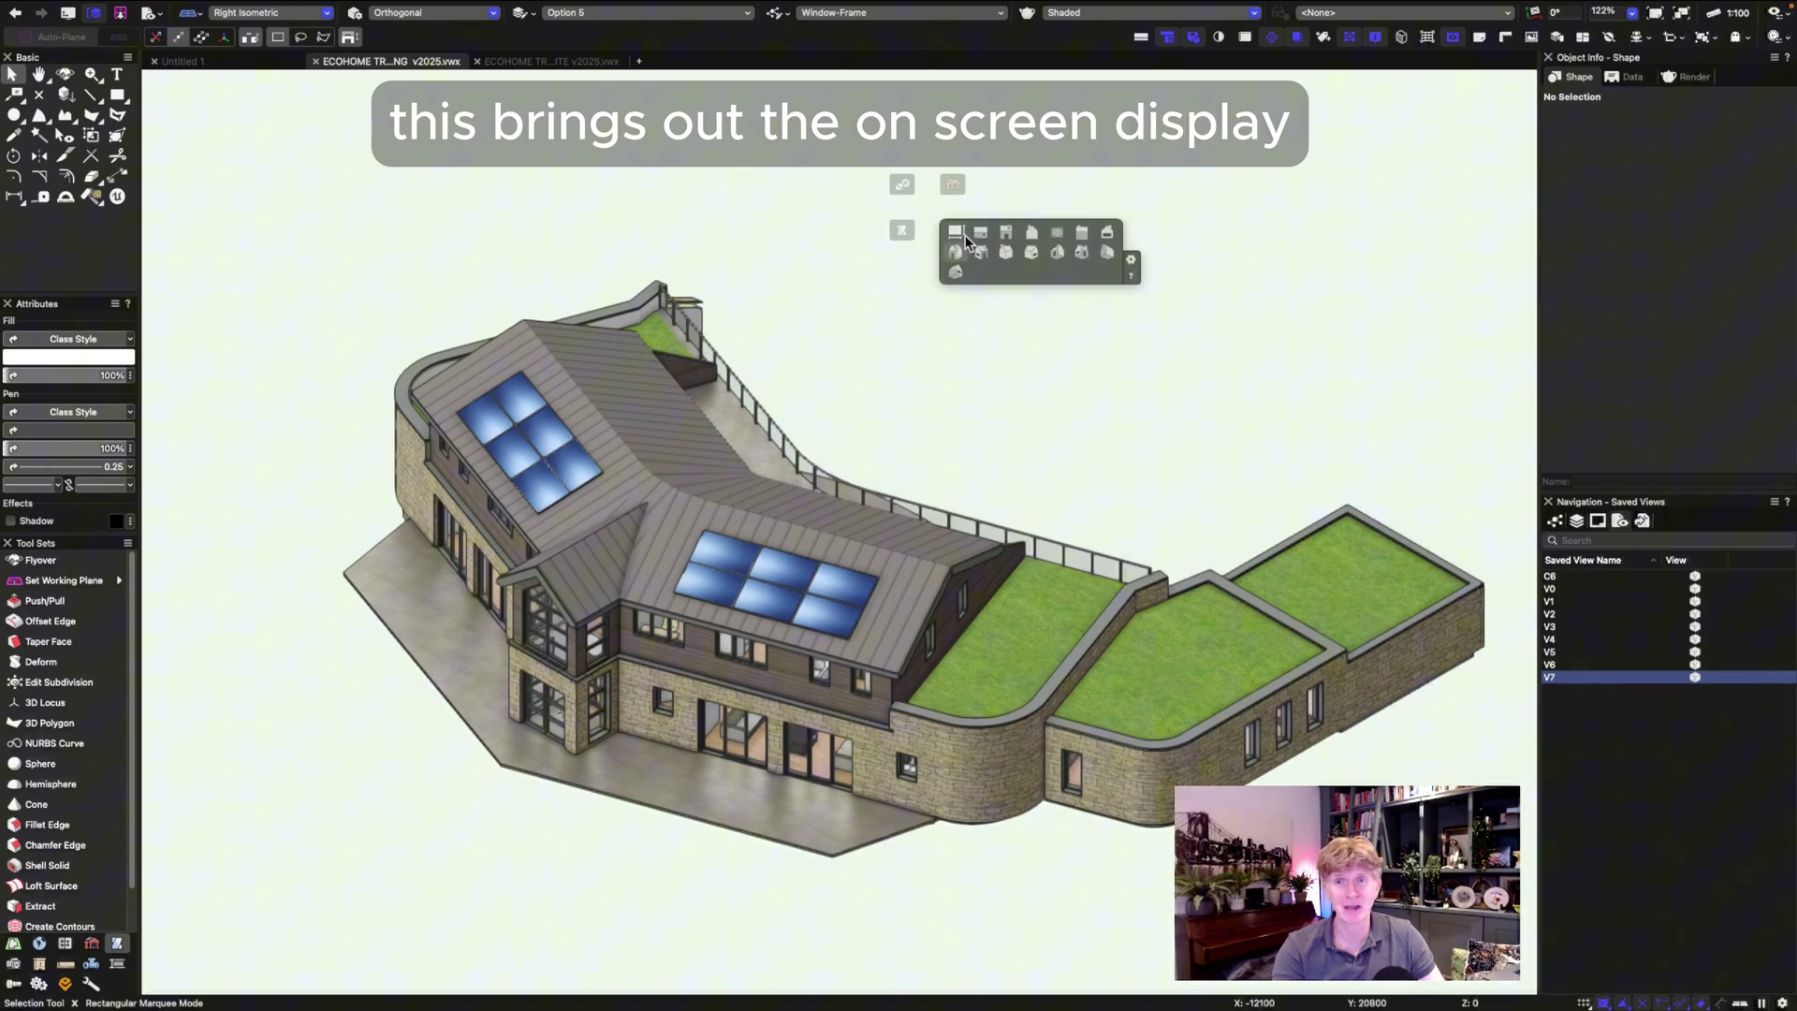
{"action": "left_click", "coordinate": [978, 234]}
{"action": "left_click", "coordinate": [1006, 232]}
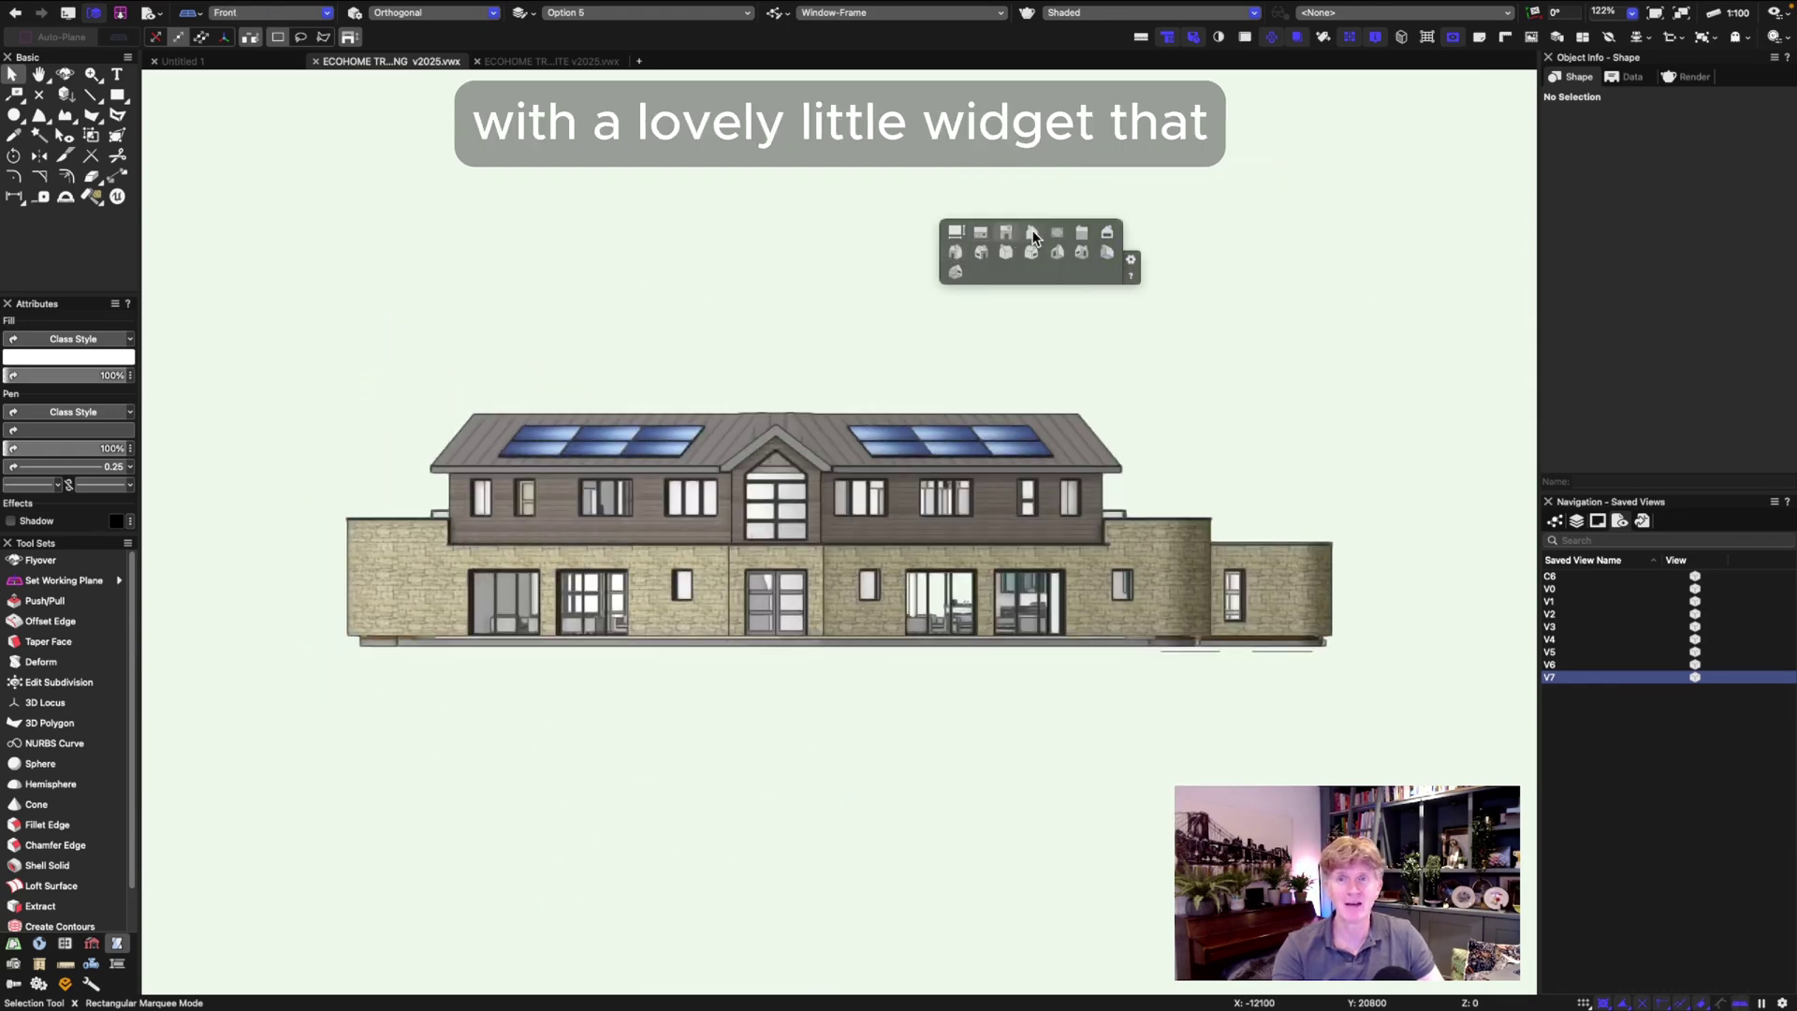
{"action": "left_click", "coordinate": [1032, 253]}
{"action": "left_click", "coordinate": [981, 252]}
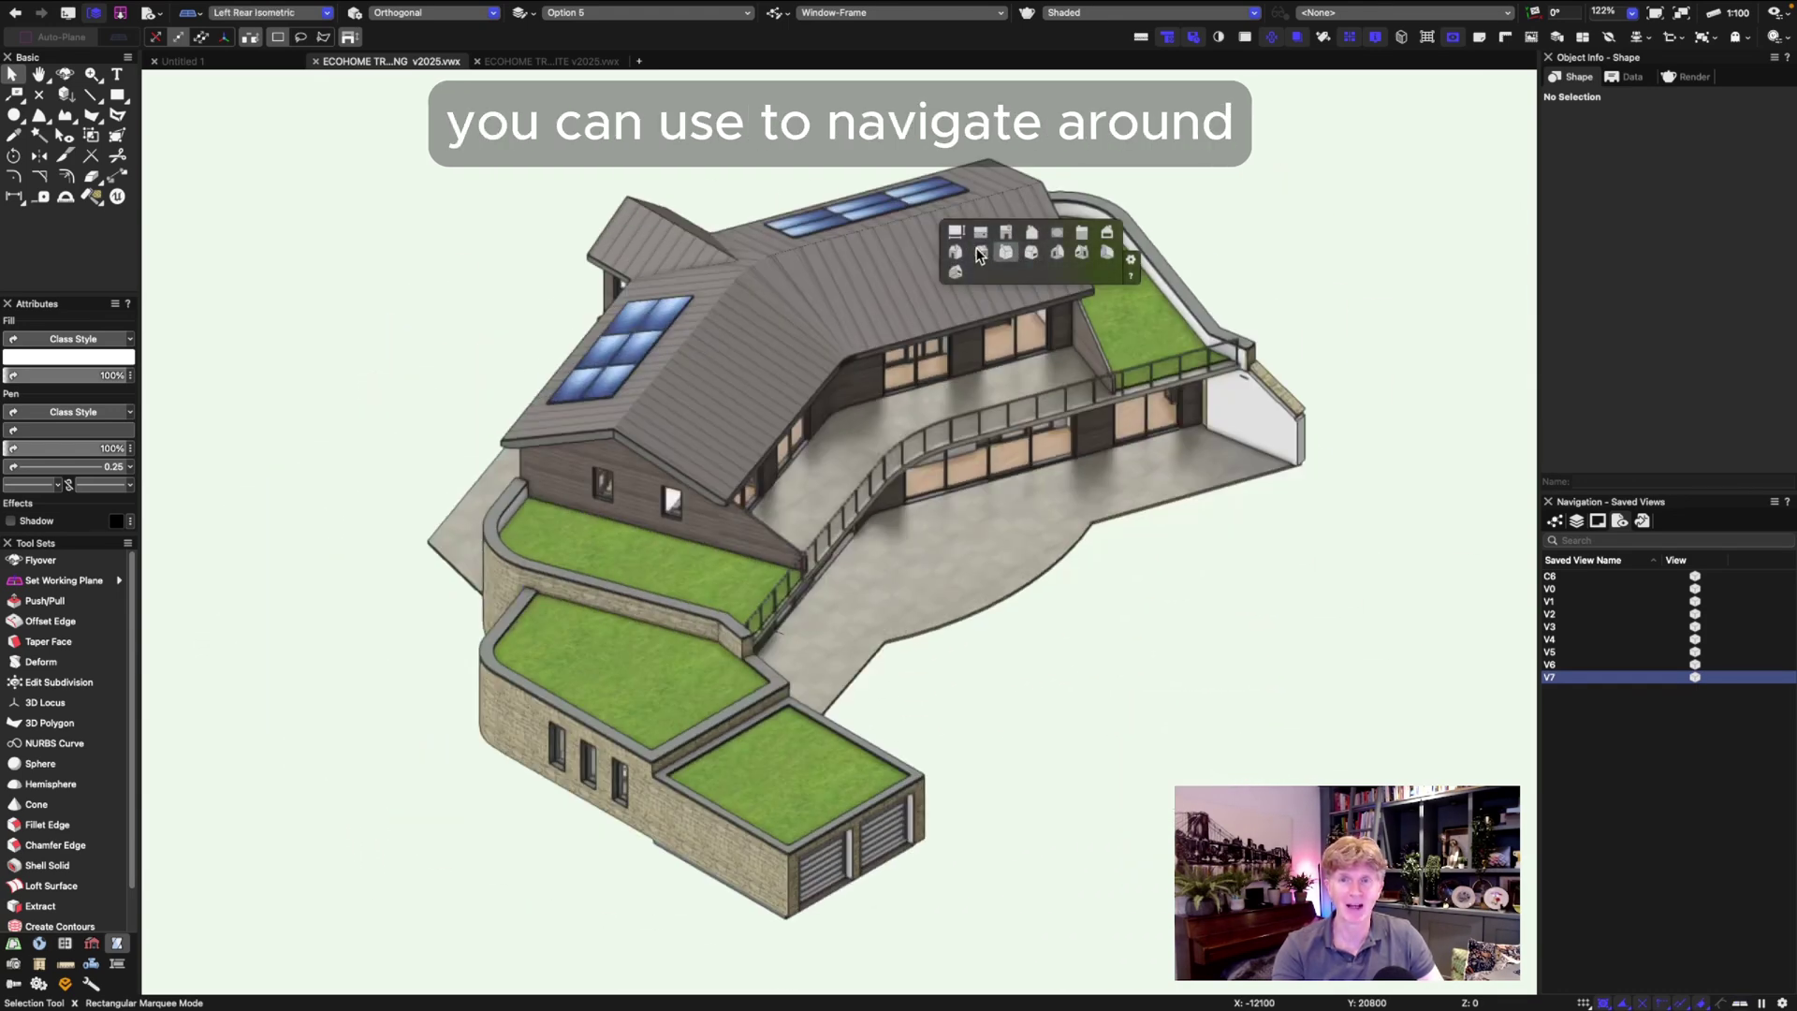
{"action": "left_click", "coordinate": [956, 252]}
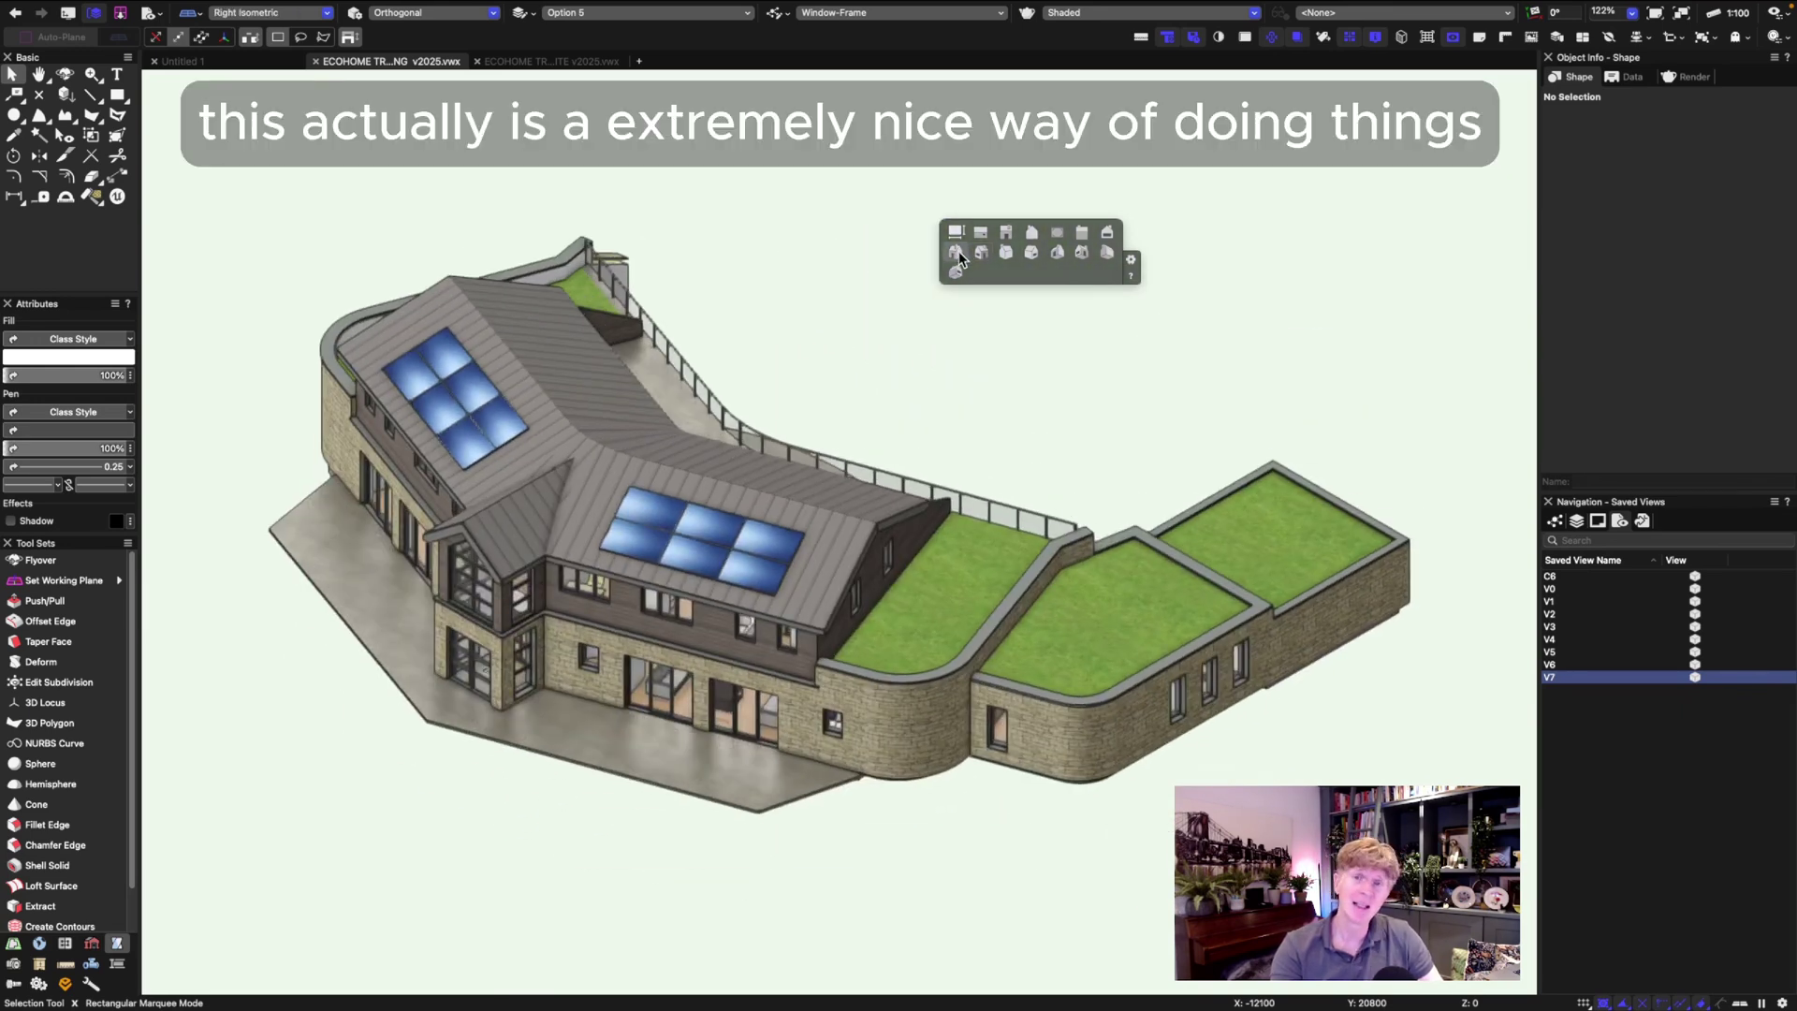
{"action": "left_click", "coordinate": [980, 255]}
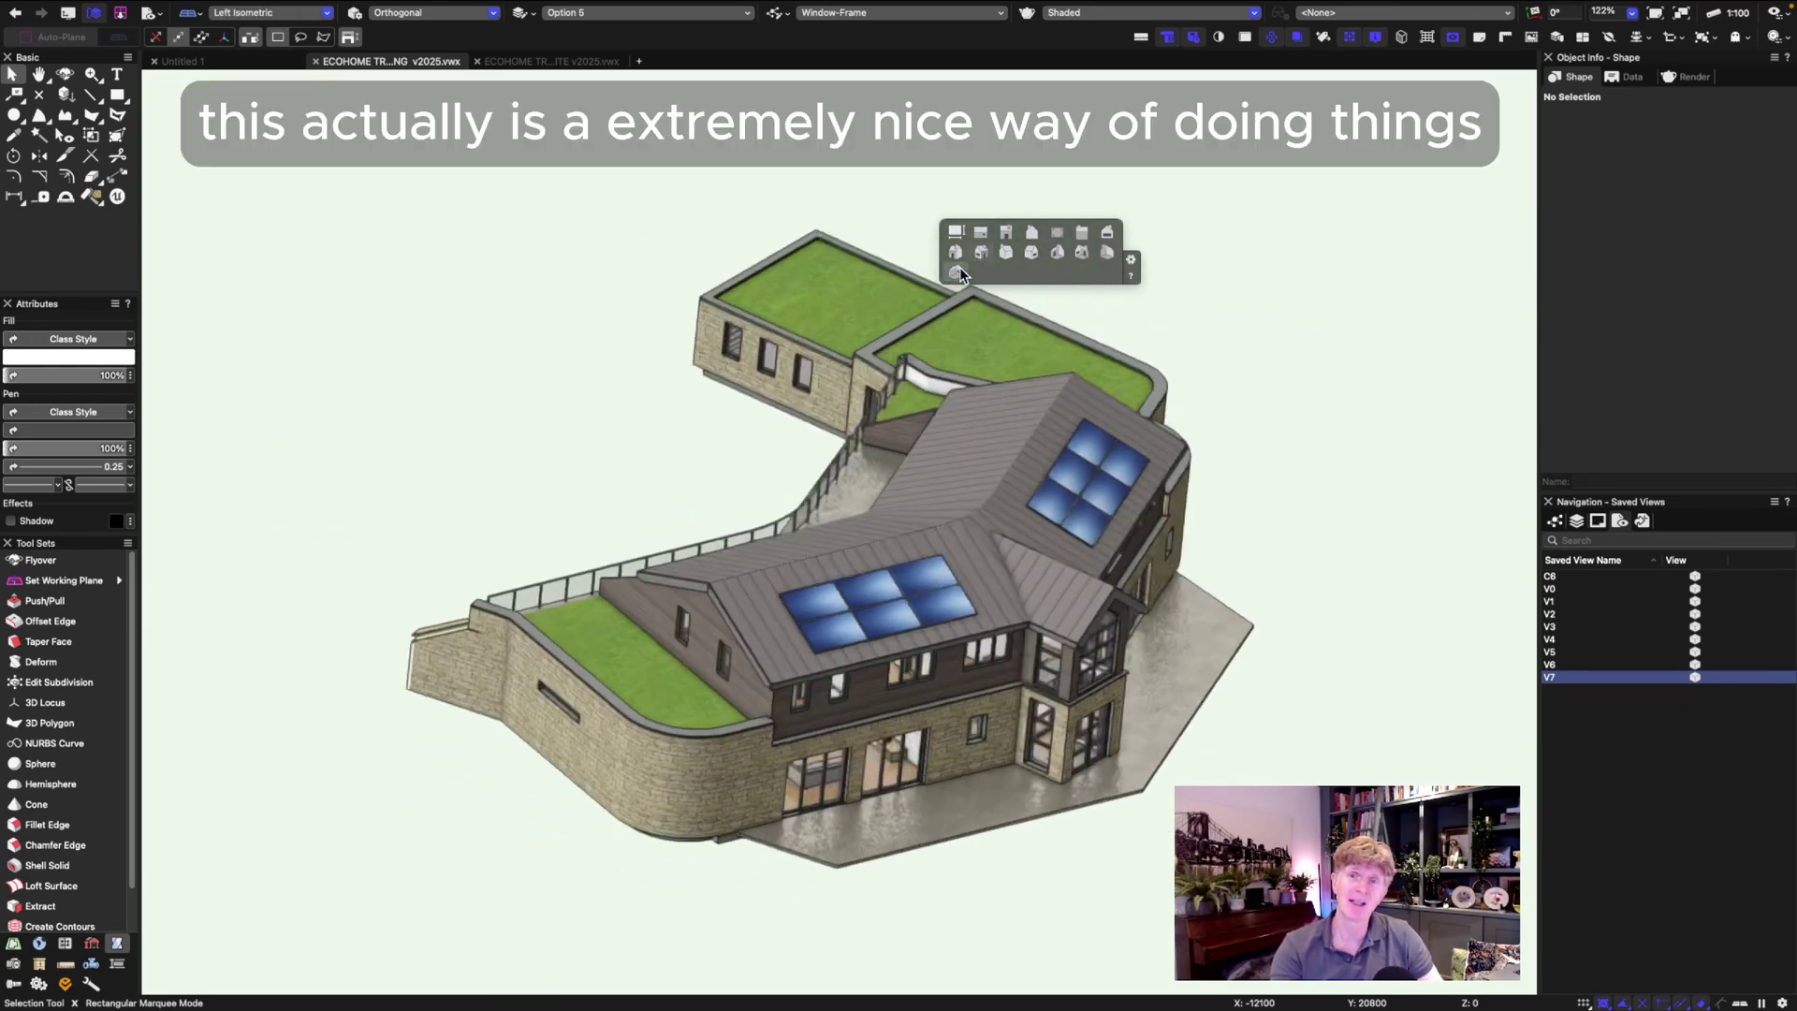
{"action": "left_click", "coordinate": [958, 267]}
{"action": "left_click", "coordinate": [956, 253]}
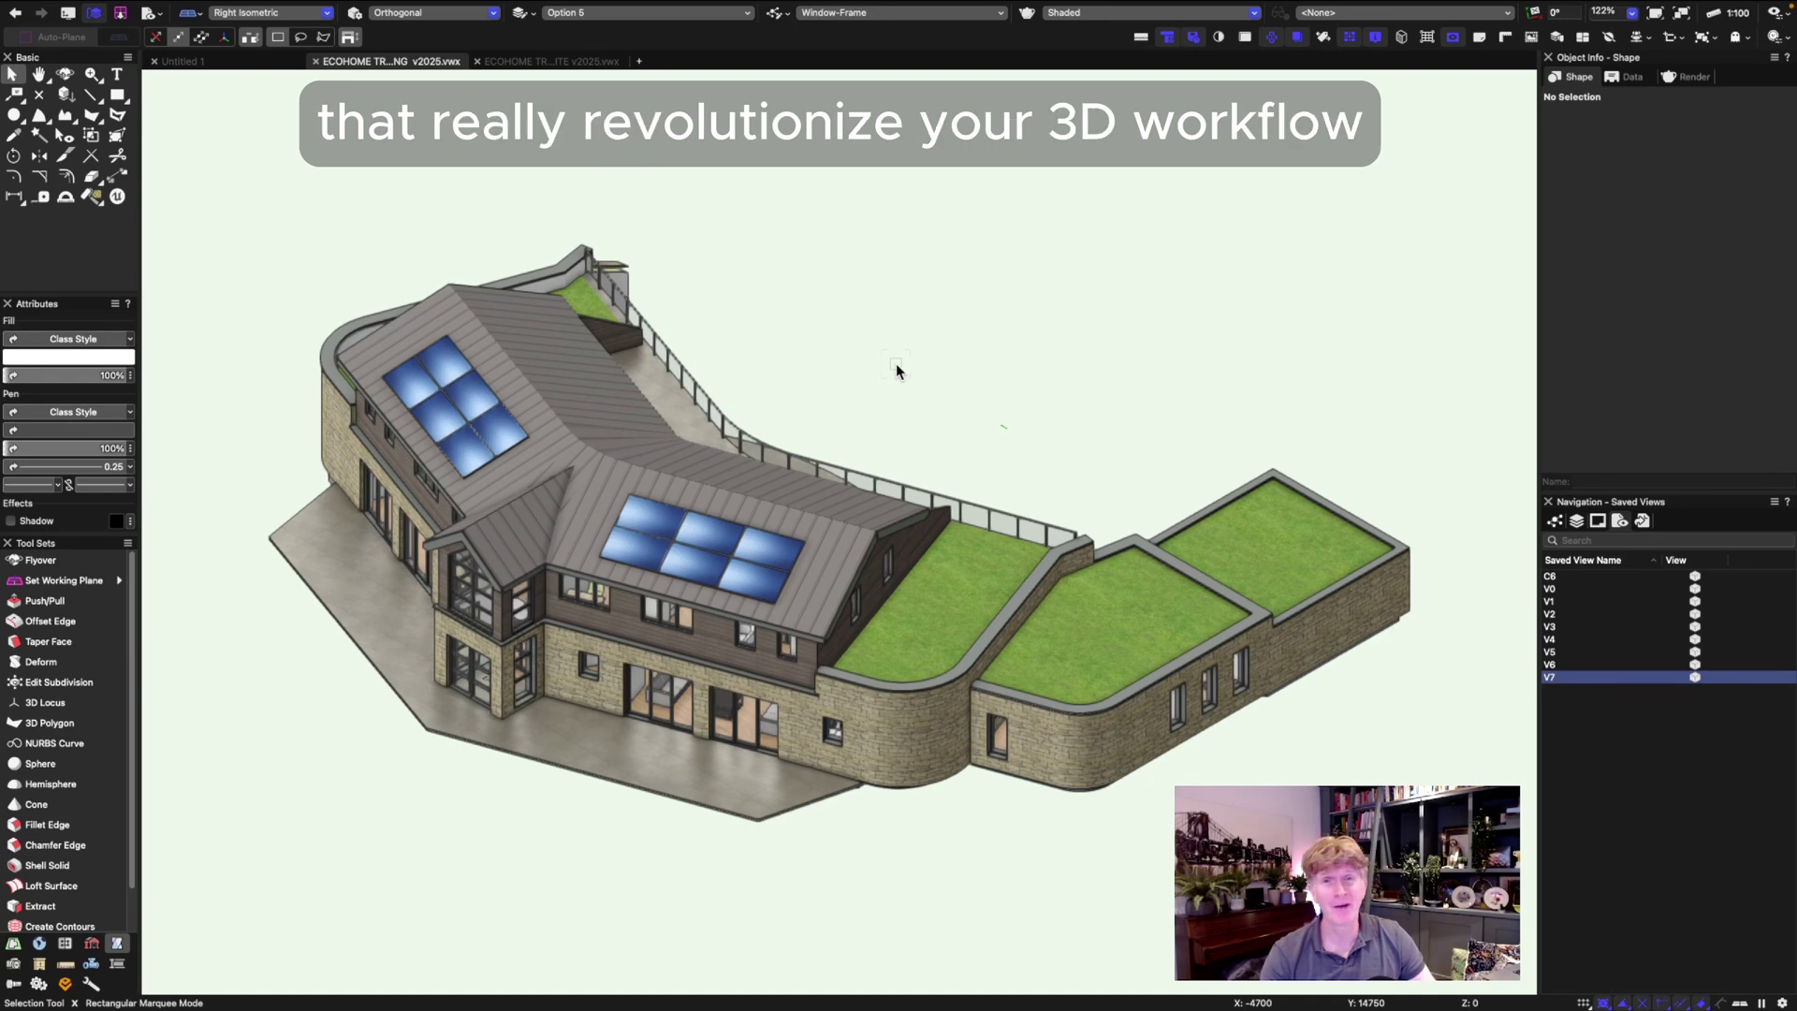
Orbit the model with the Flyover tool (Shift+C) to a lower custom angle
{"action": "key", "text": "shift+c"}
{"action": "left_click_drag", "start_coordinate": [770, 582], "coordinate": [727, 545]}
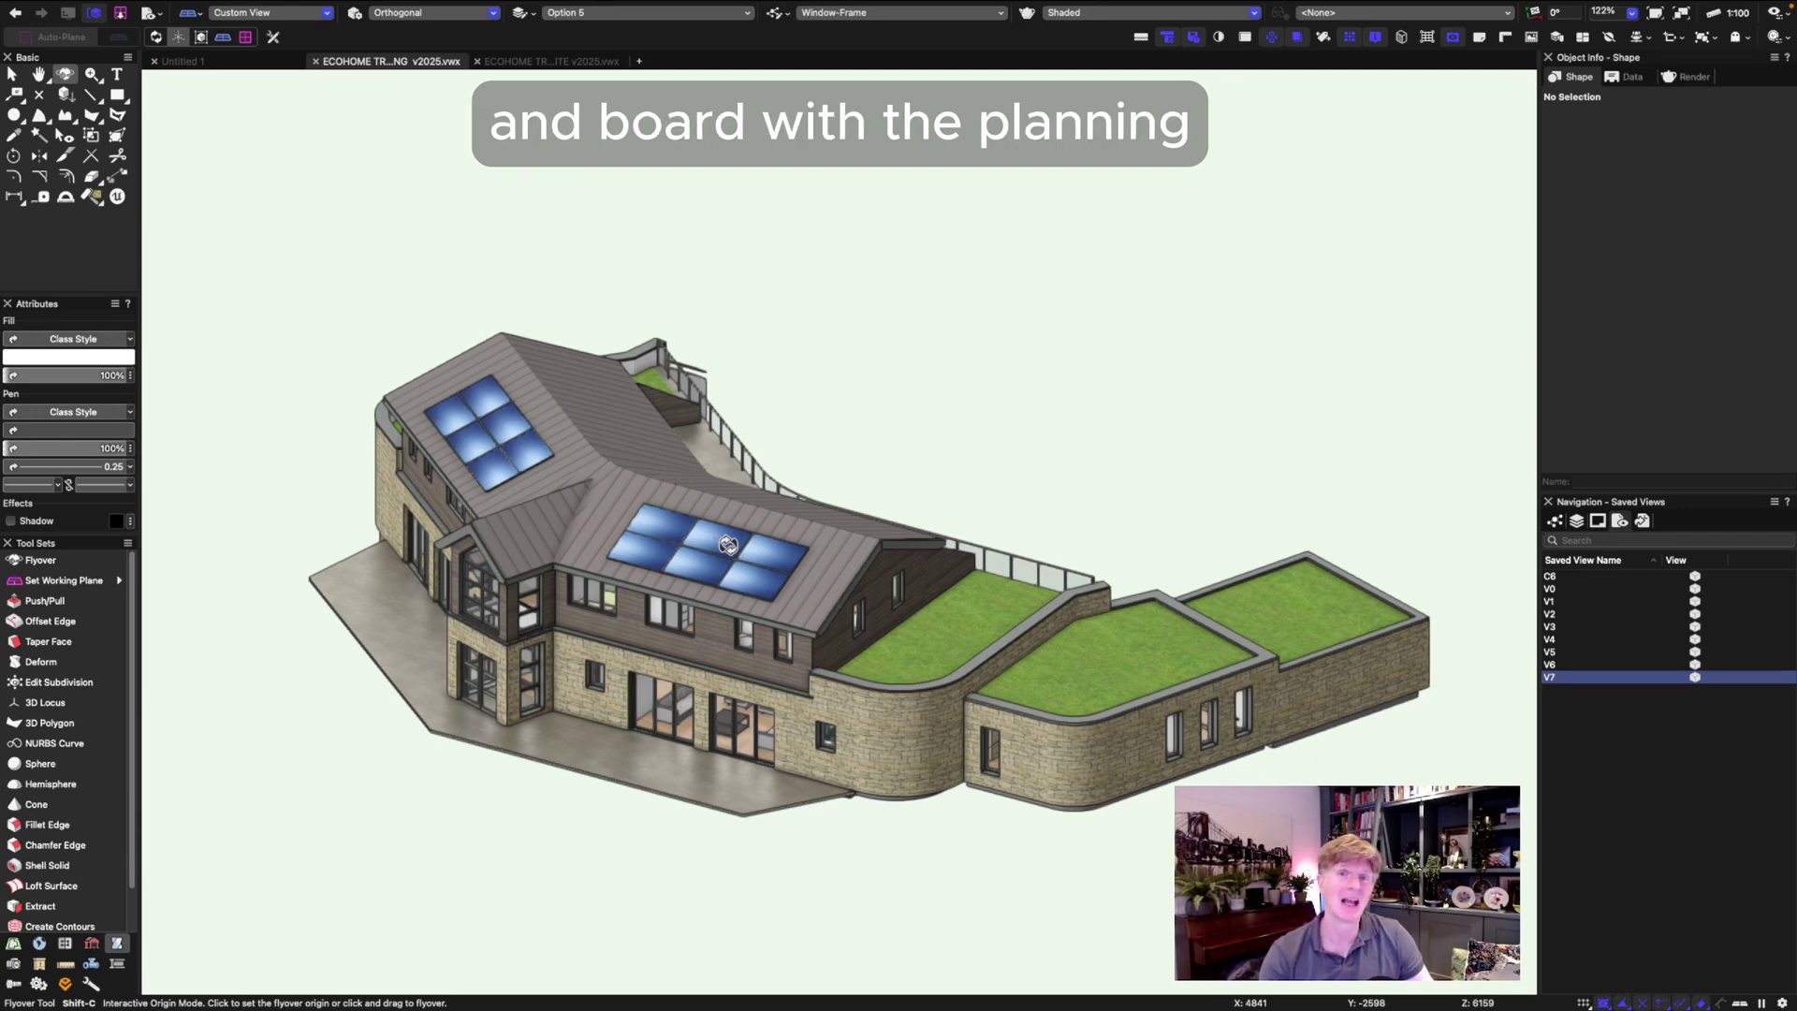
List the design layers, hide both Option 5 sloped-roof layers to look inside, then show them again
{"action": "left_click", "coordinate": [1578, 521]}
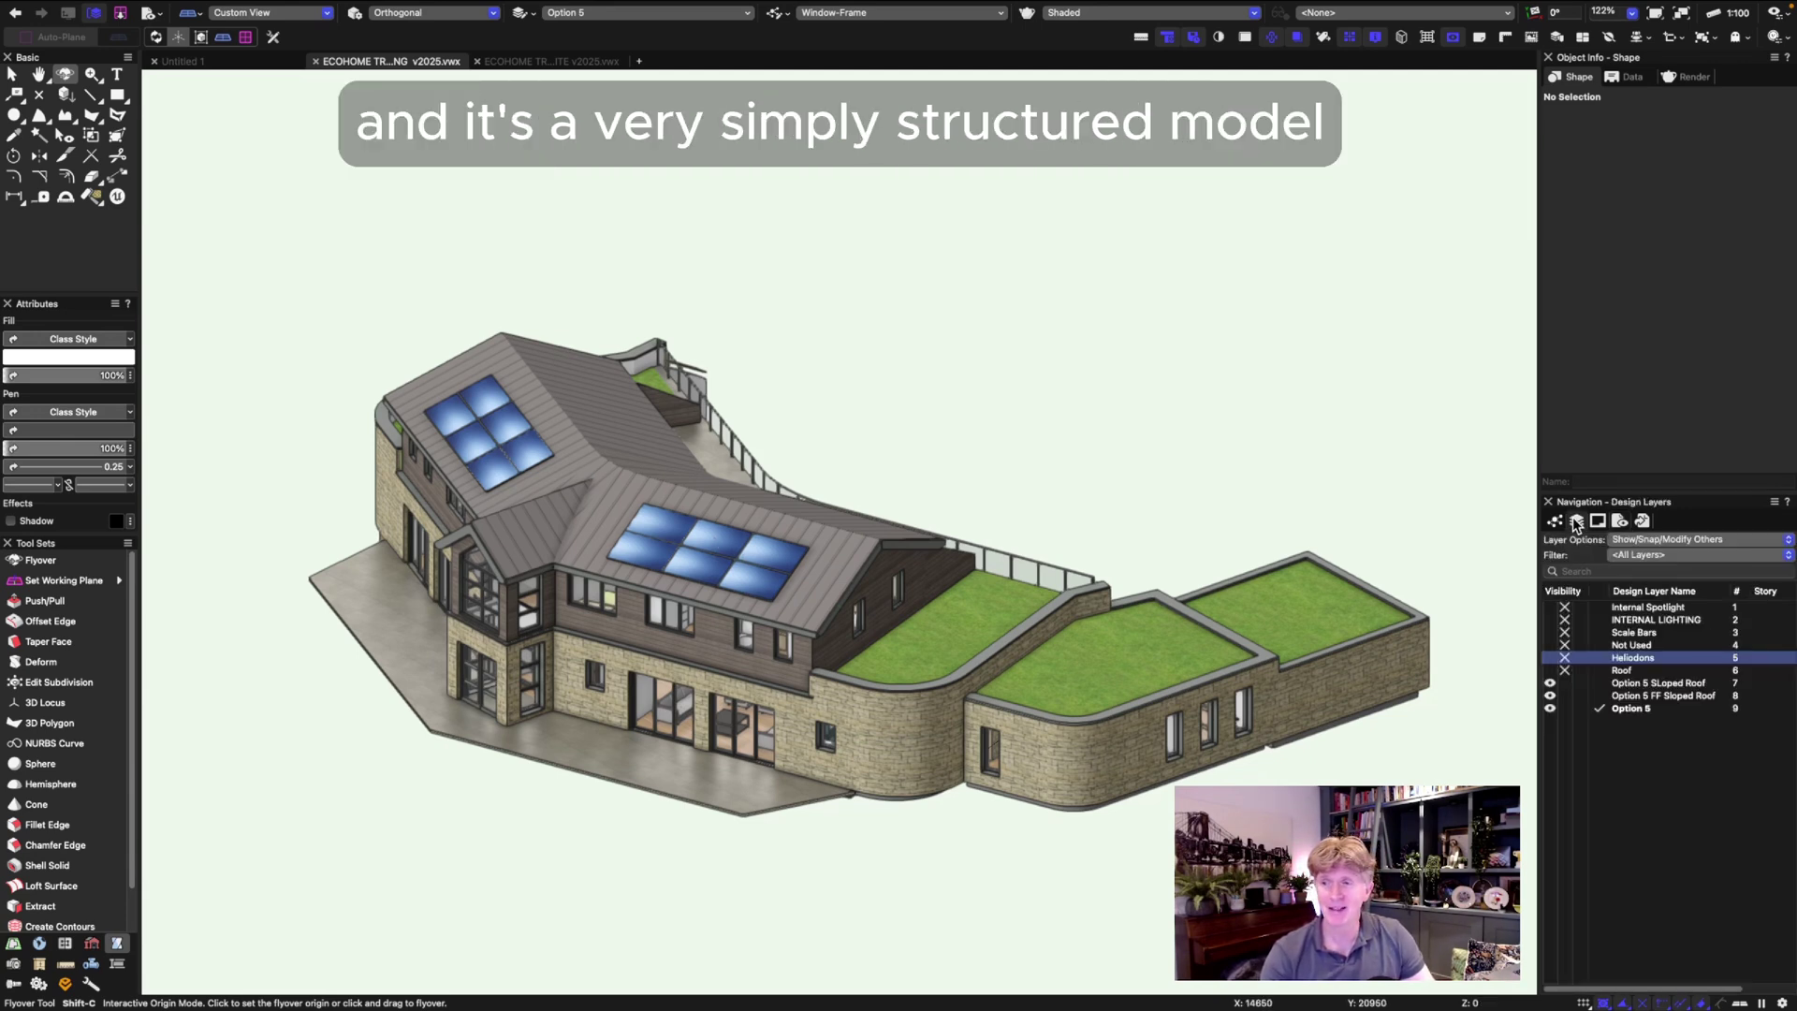
{"action": "left_click", "coordinate": [1565, 683]}
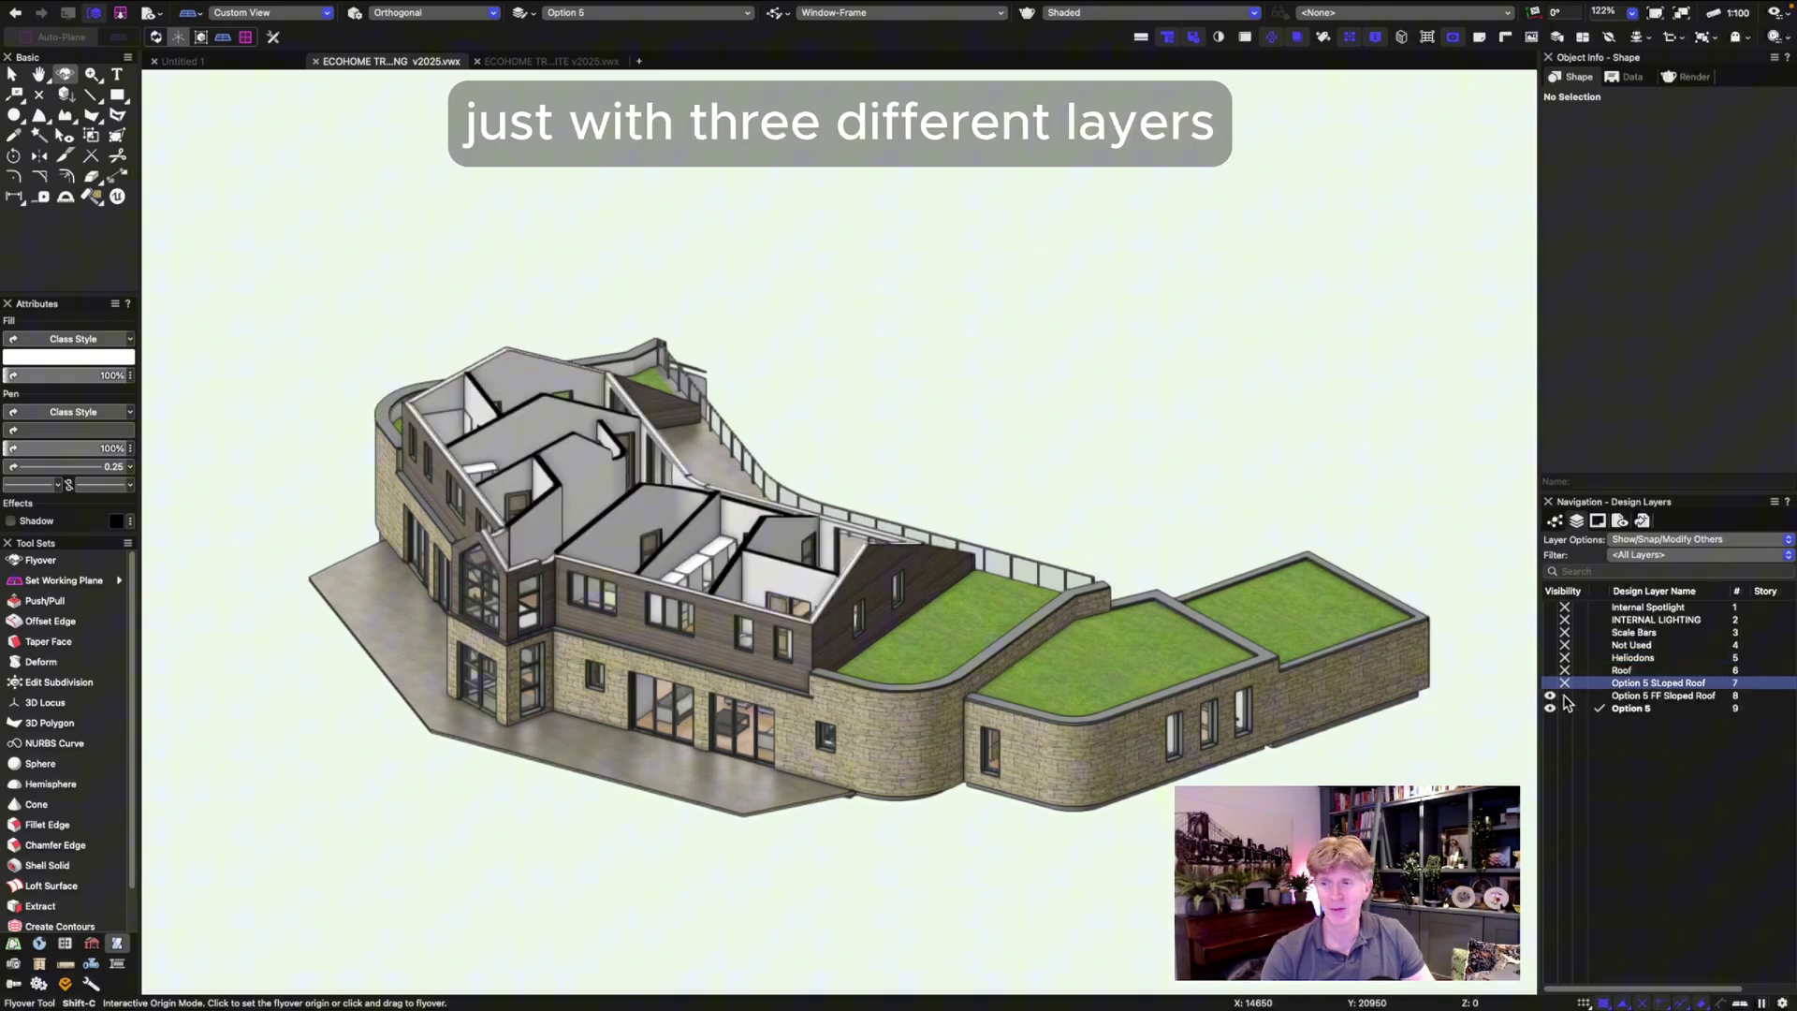
{"action": "left_click", "coordinate": [1564, 695]}
{"action": "left_click_drag", "start_coordinate": [1127, 506], "coordinate": [1111, 558]}
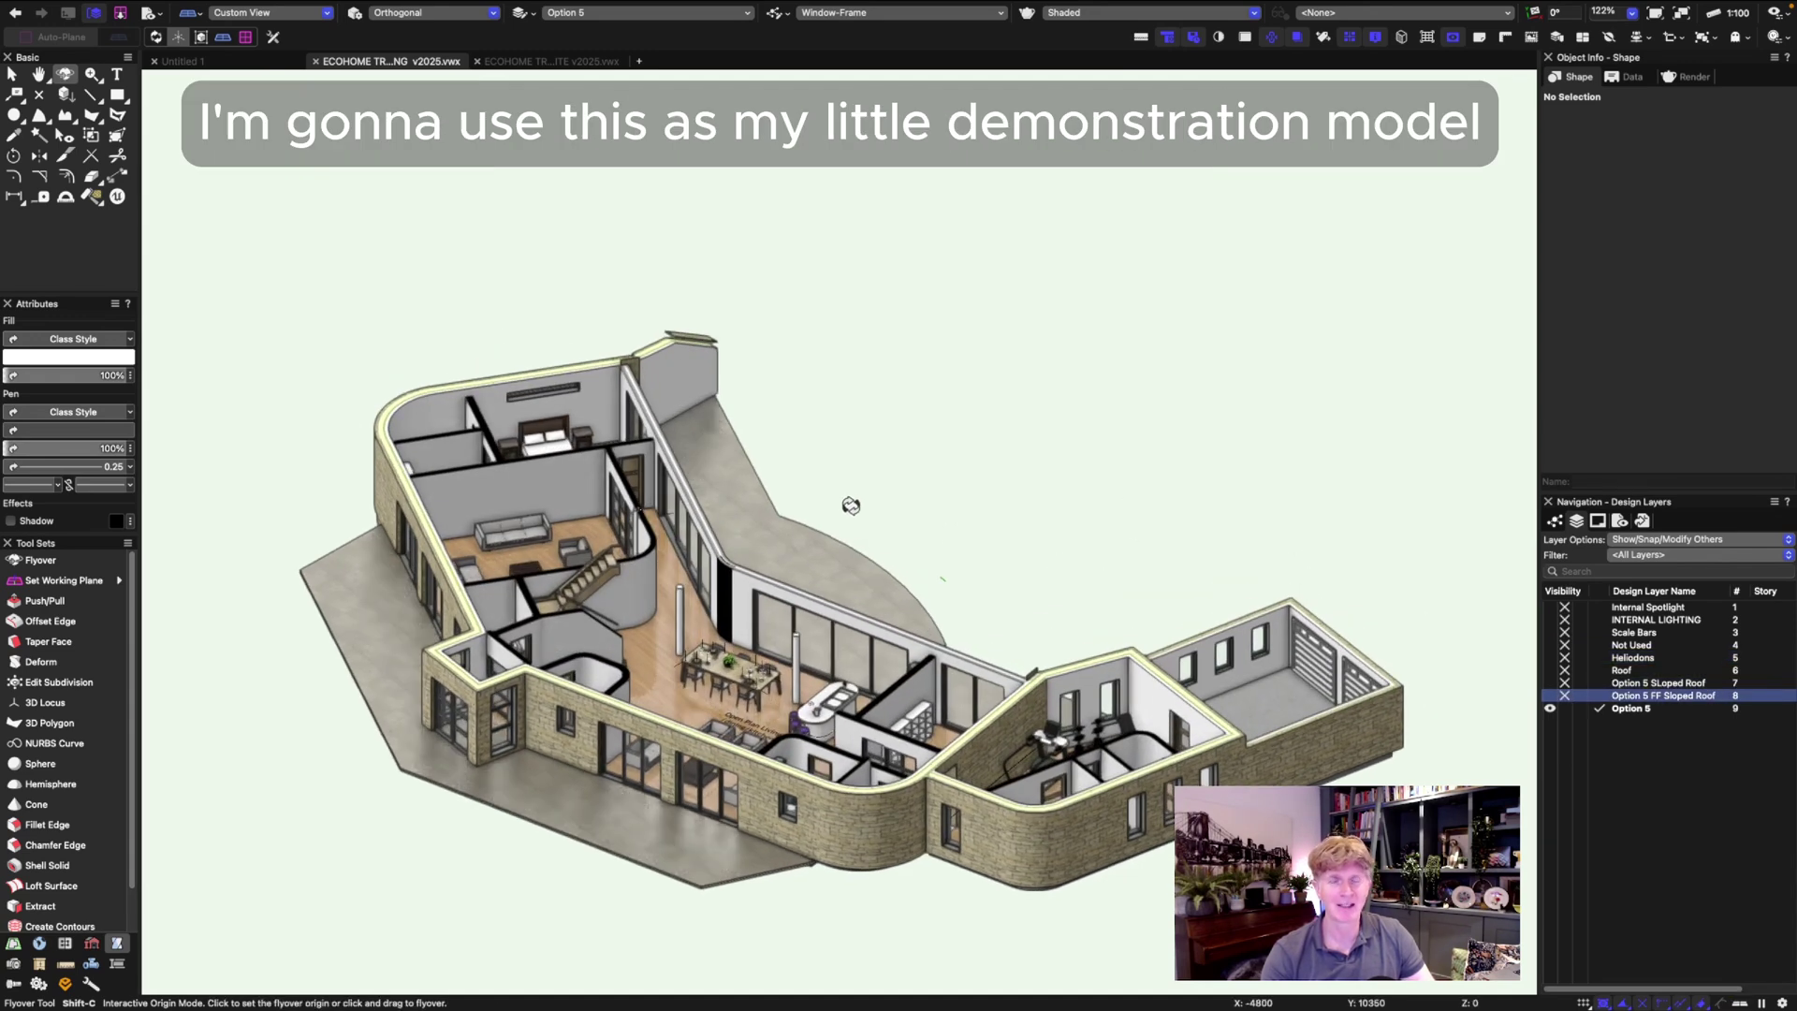
{"action": "middle_click_drag", "start_coordinate": [846, 505], "coordinate": [927, 454]}
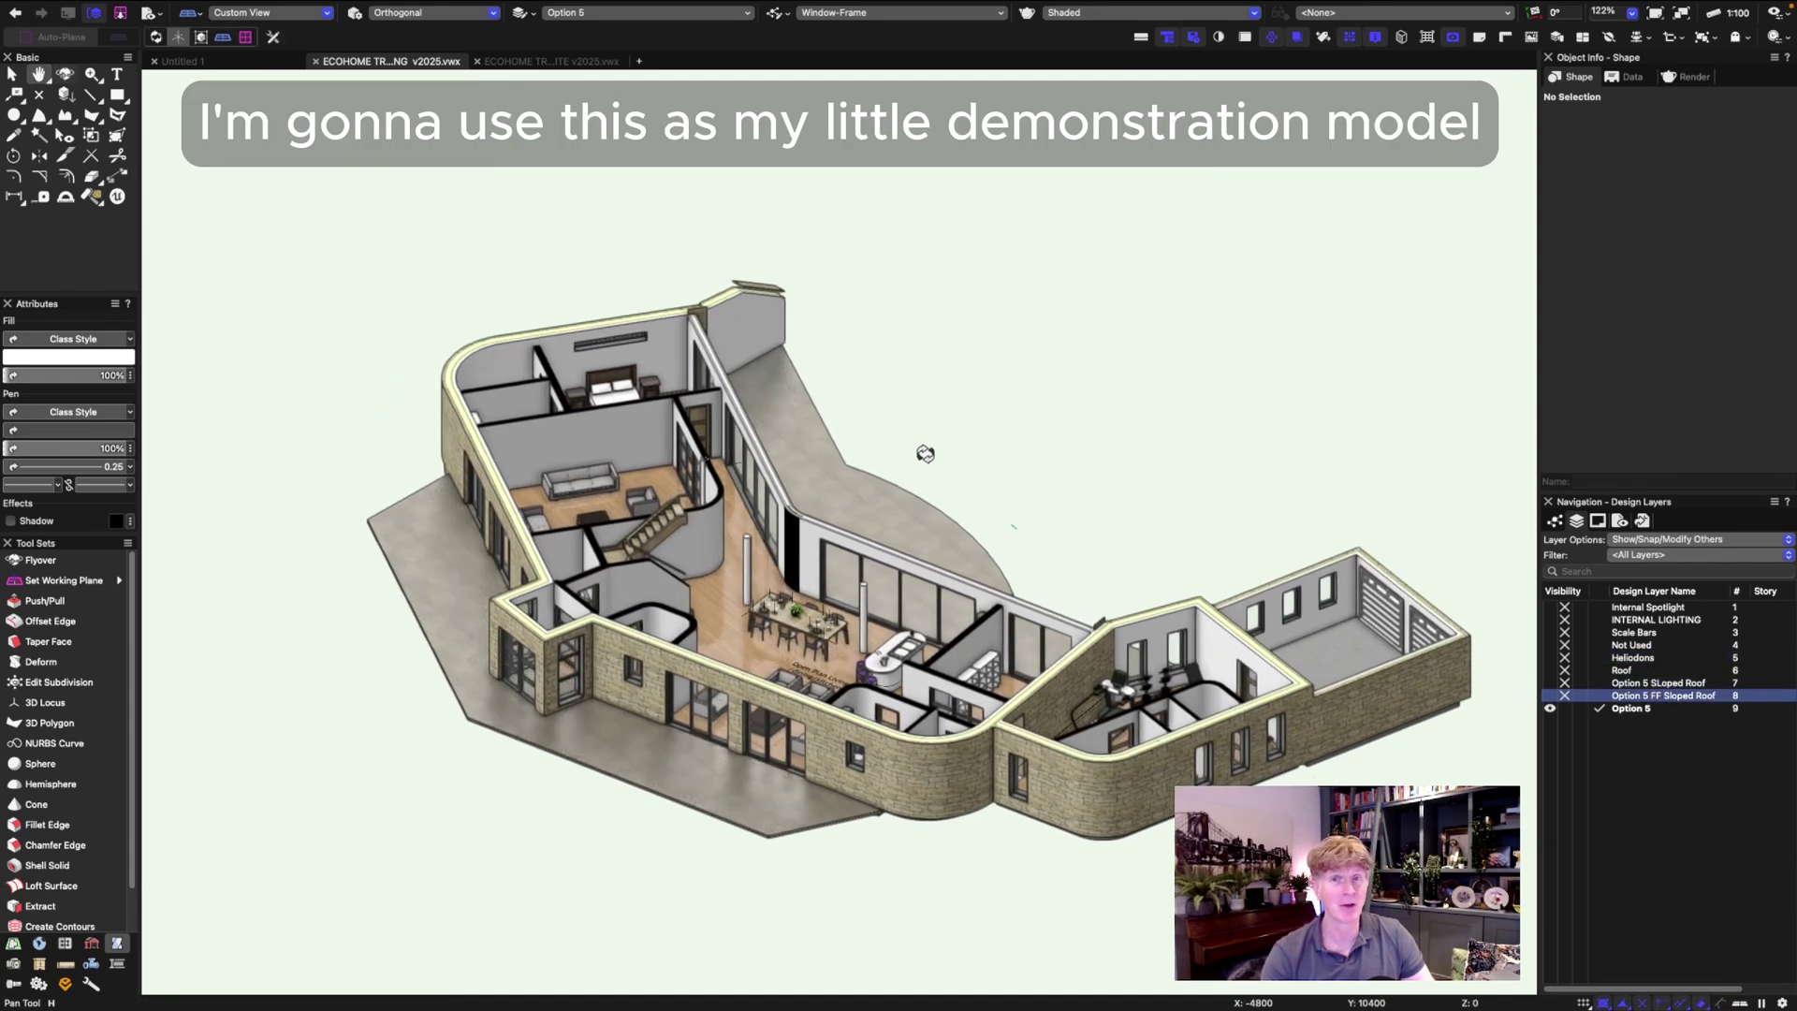
{"action": "left_click", "coordinate": [1550, 695]}
{"action": "left_click", "coordinate": [1550, 682]}
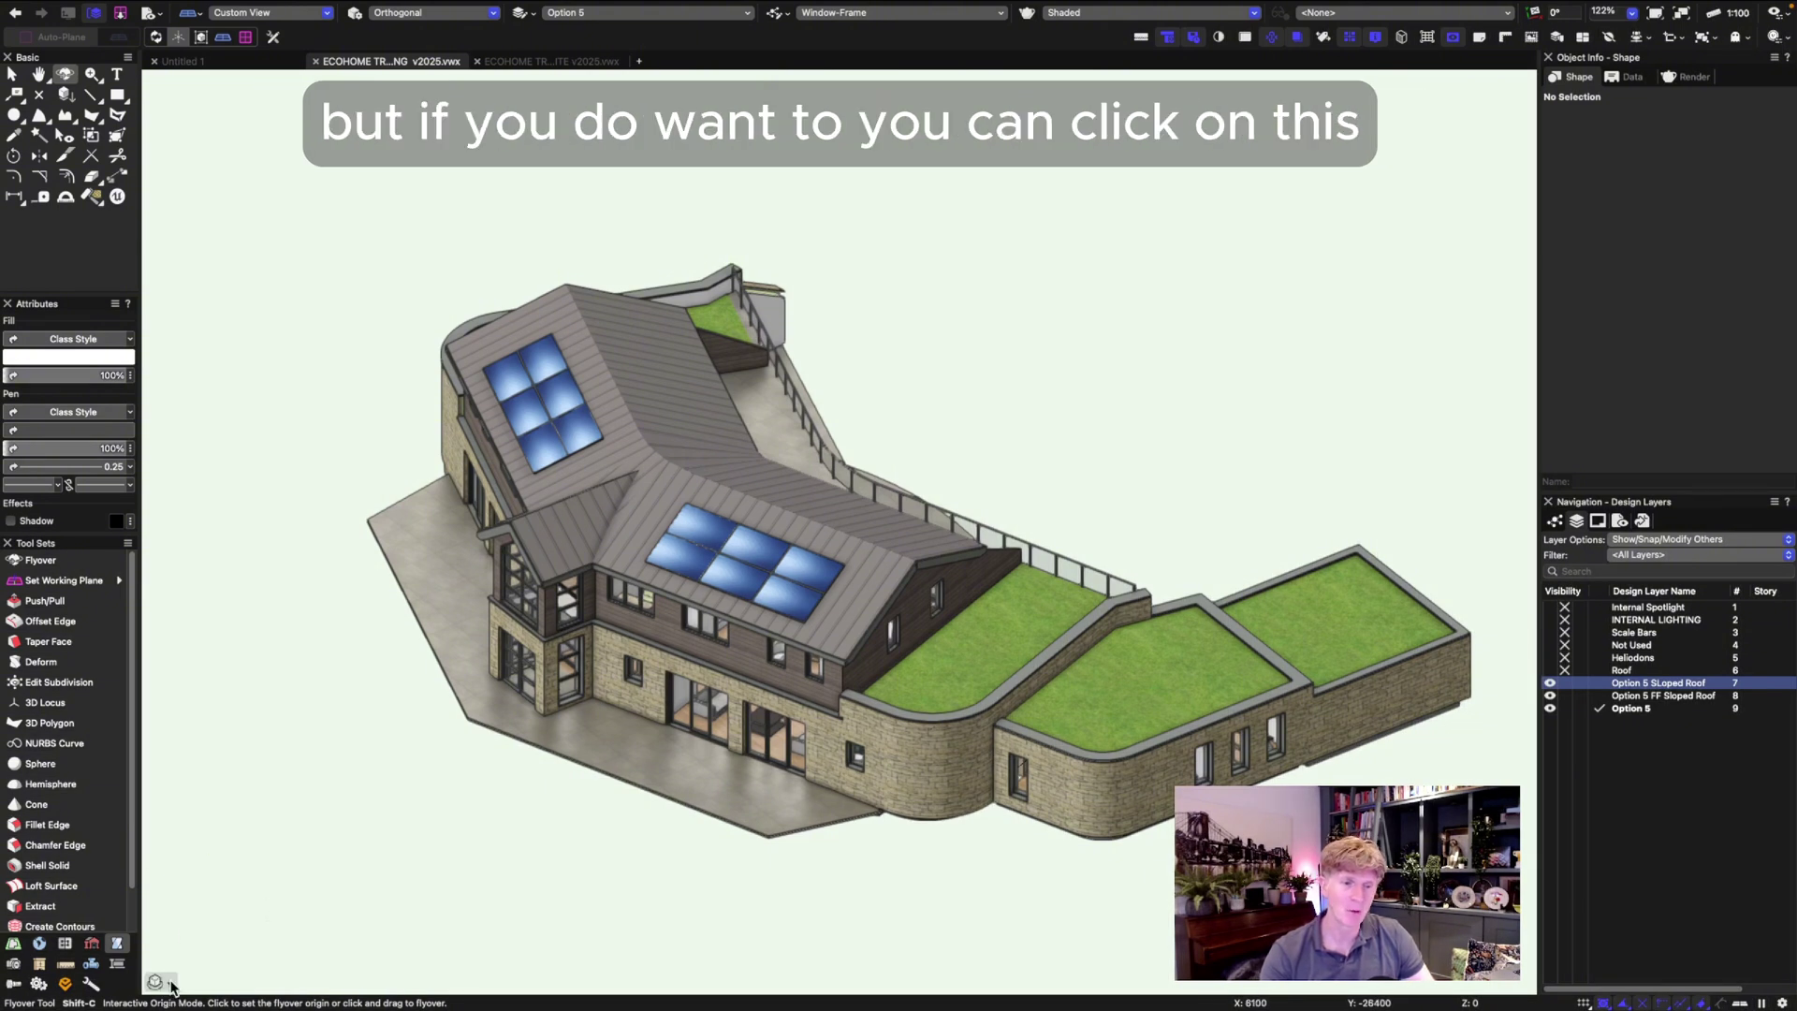
Turn on the on-screen view control with Show cube and Show axes enabled
{"action": "left_click", "coordinate": [159, 983]}
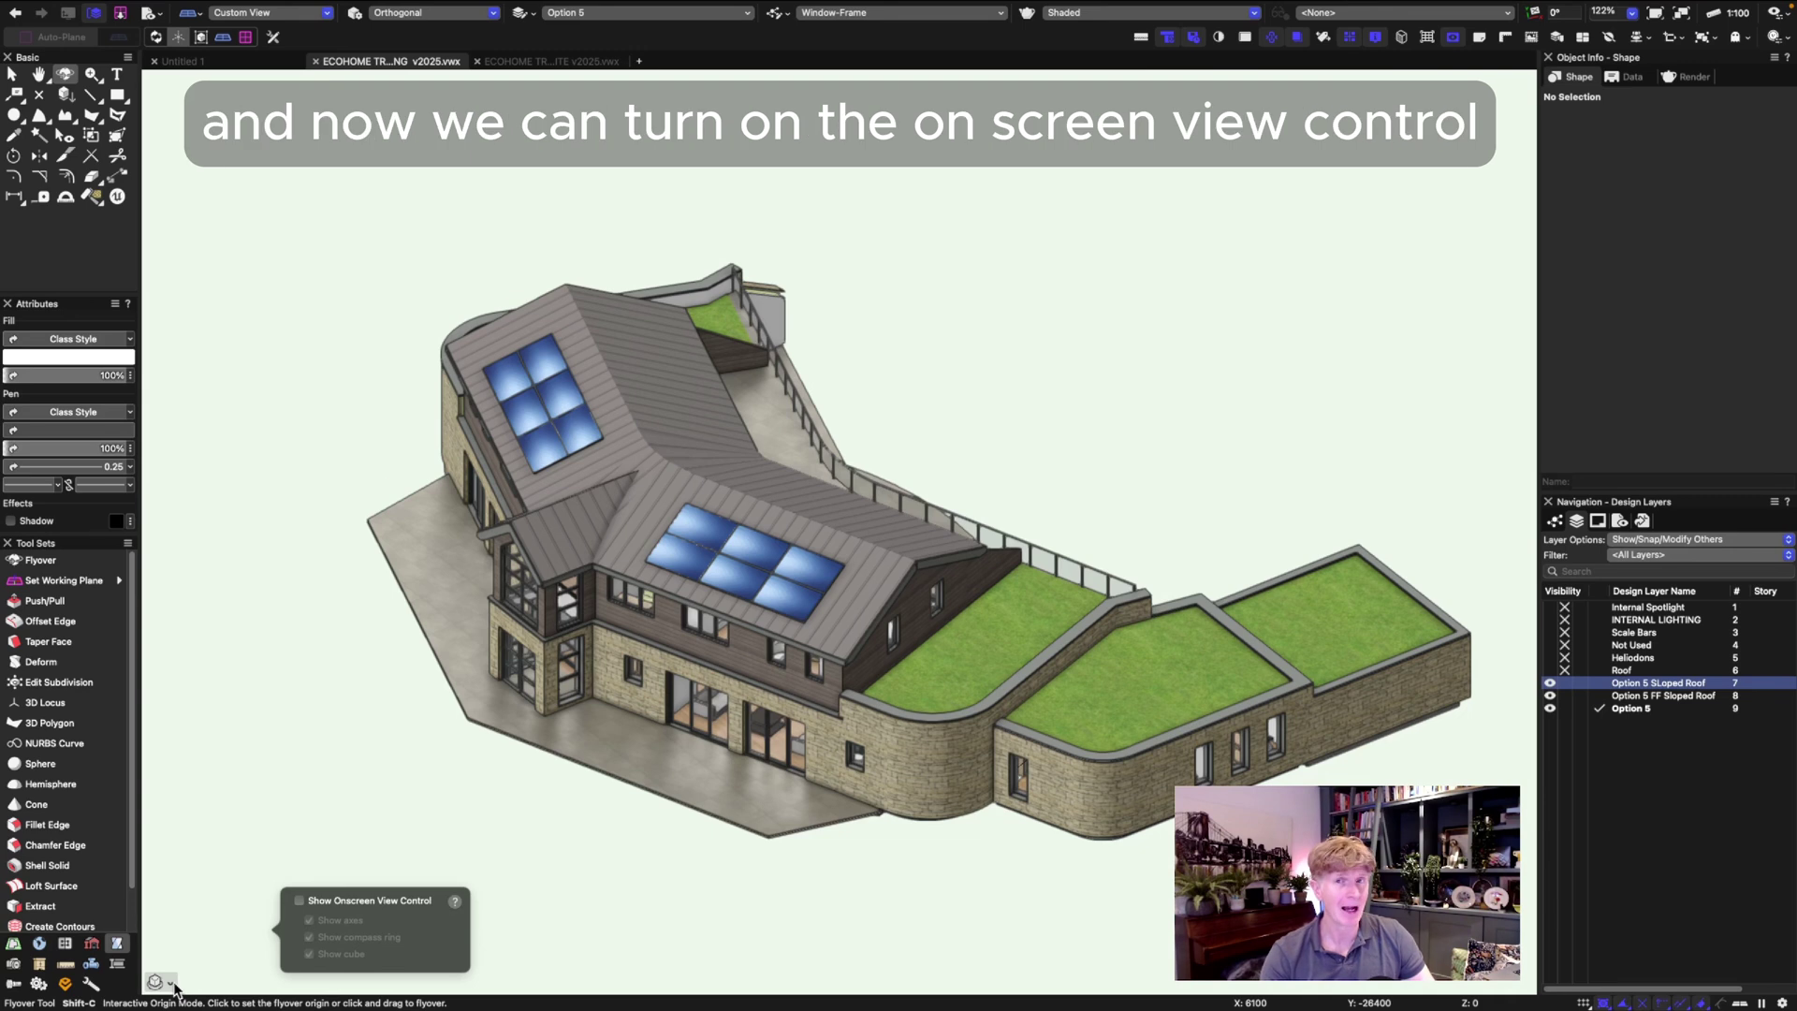
{"action": "left_click", "coordinate": [300, 900]}
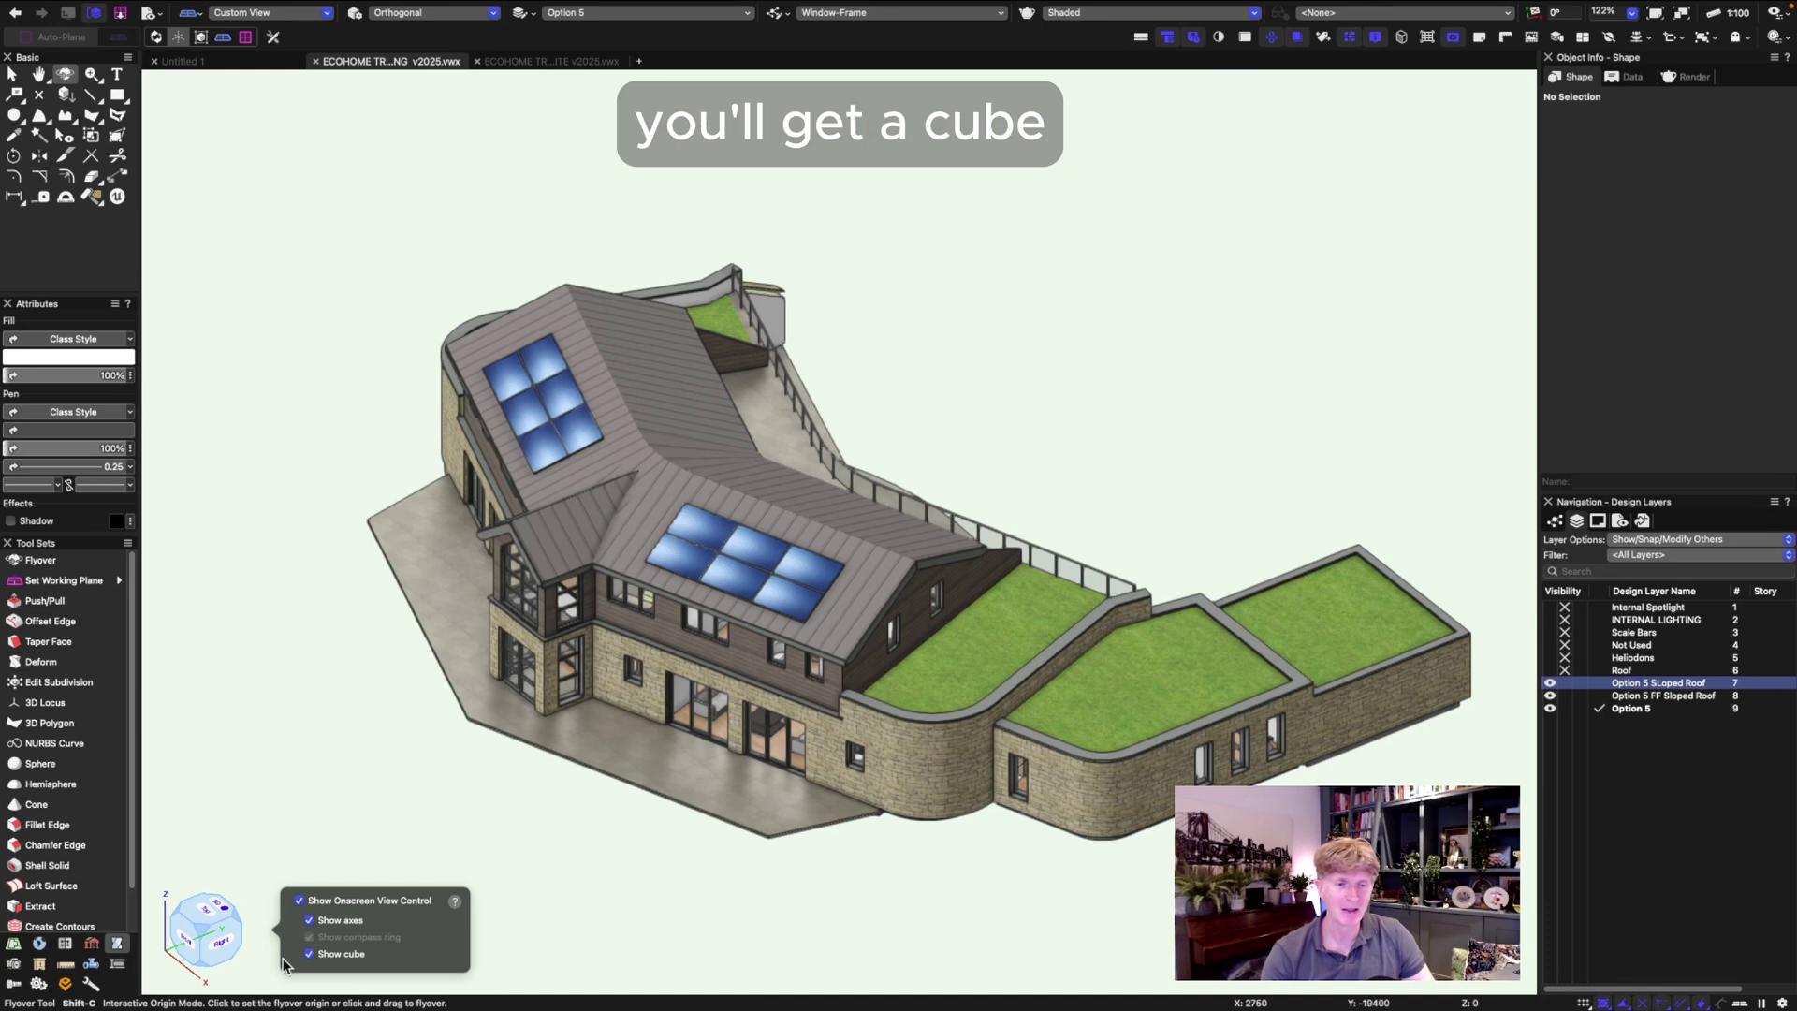
{"action": "left_click", "coordinate": [310, 954]}
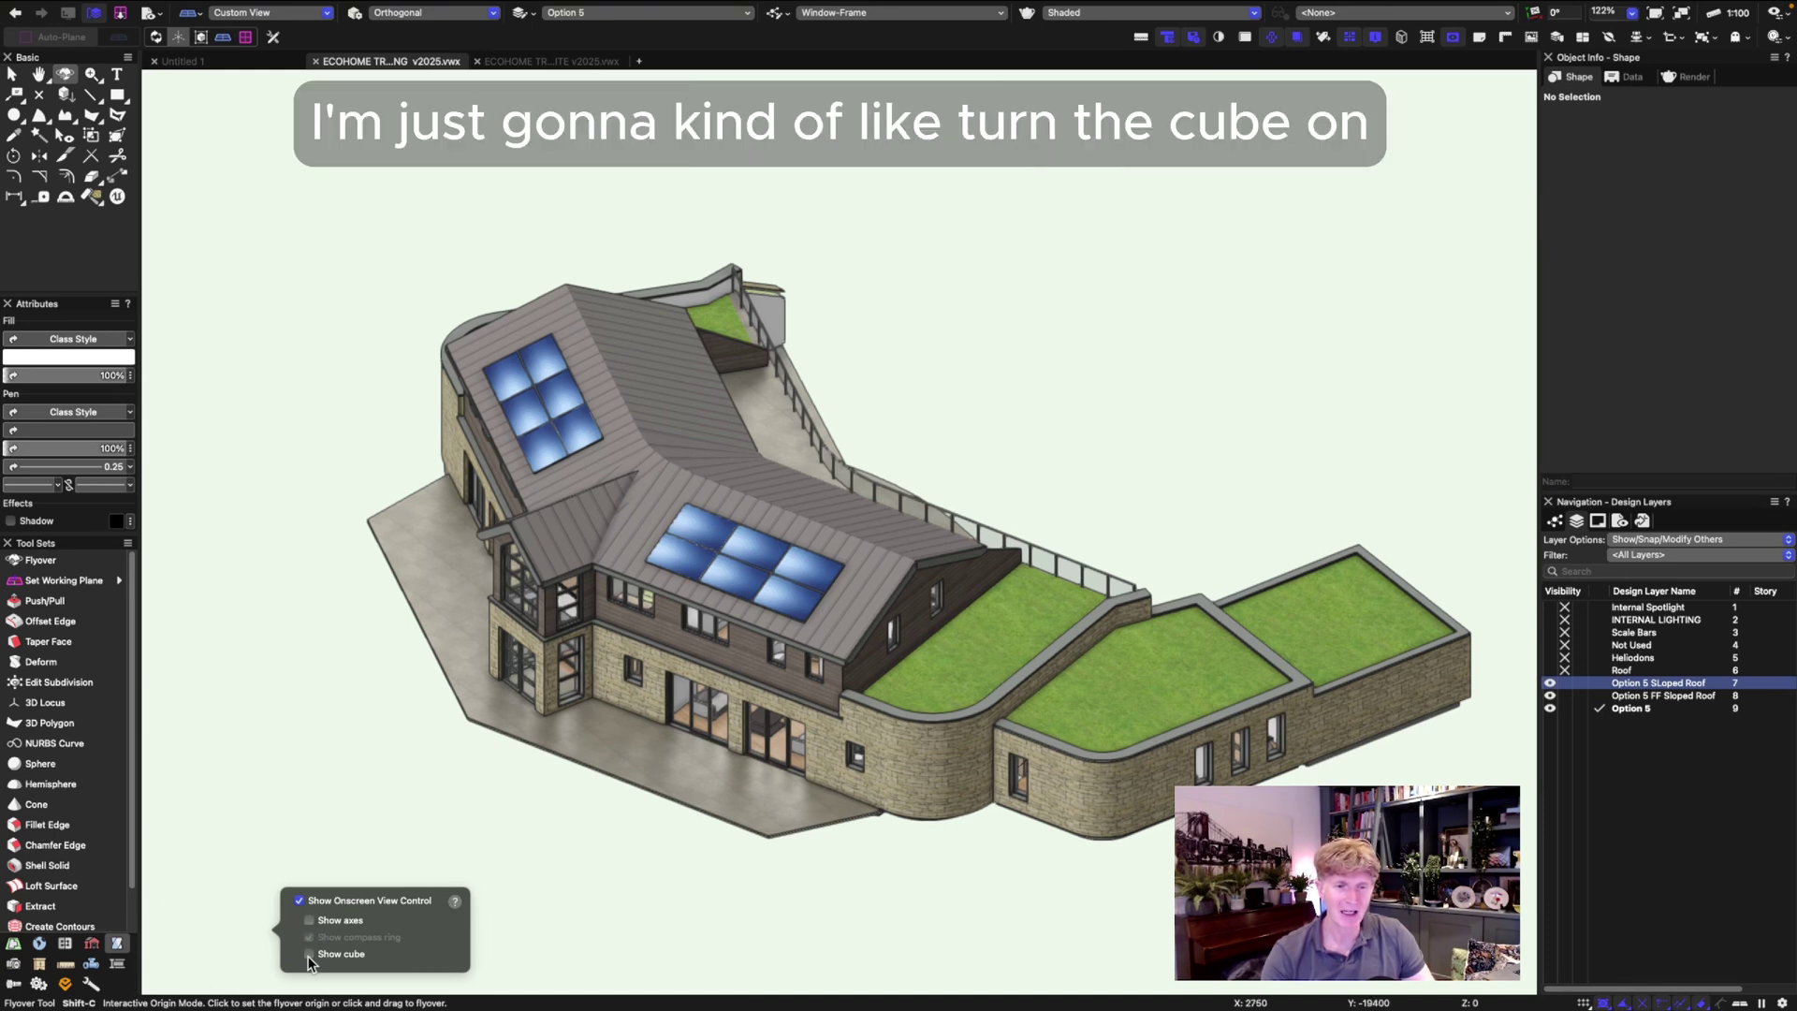
{"action": "left_click", "coordinate": [309, 953]}
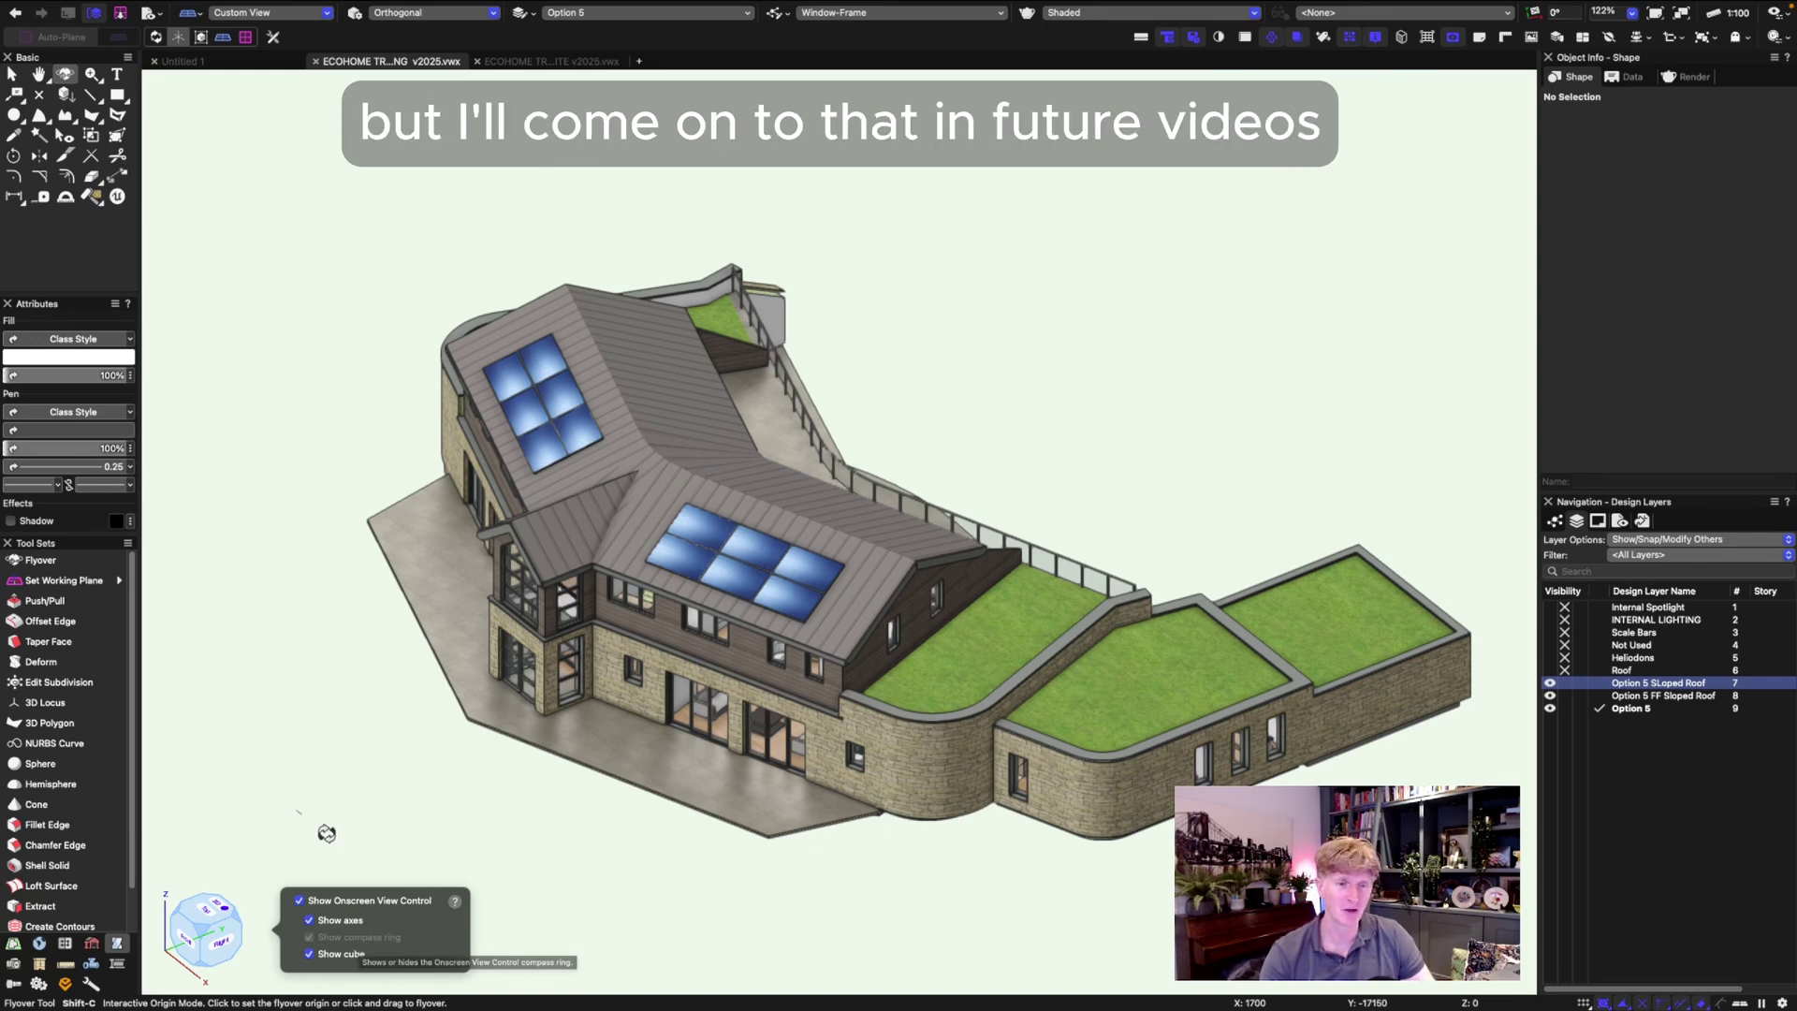
{"action": "left_click", "coordinate": [344, 748]}
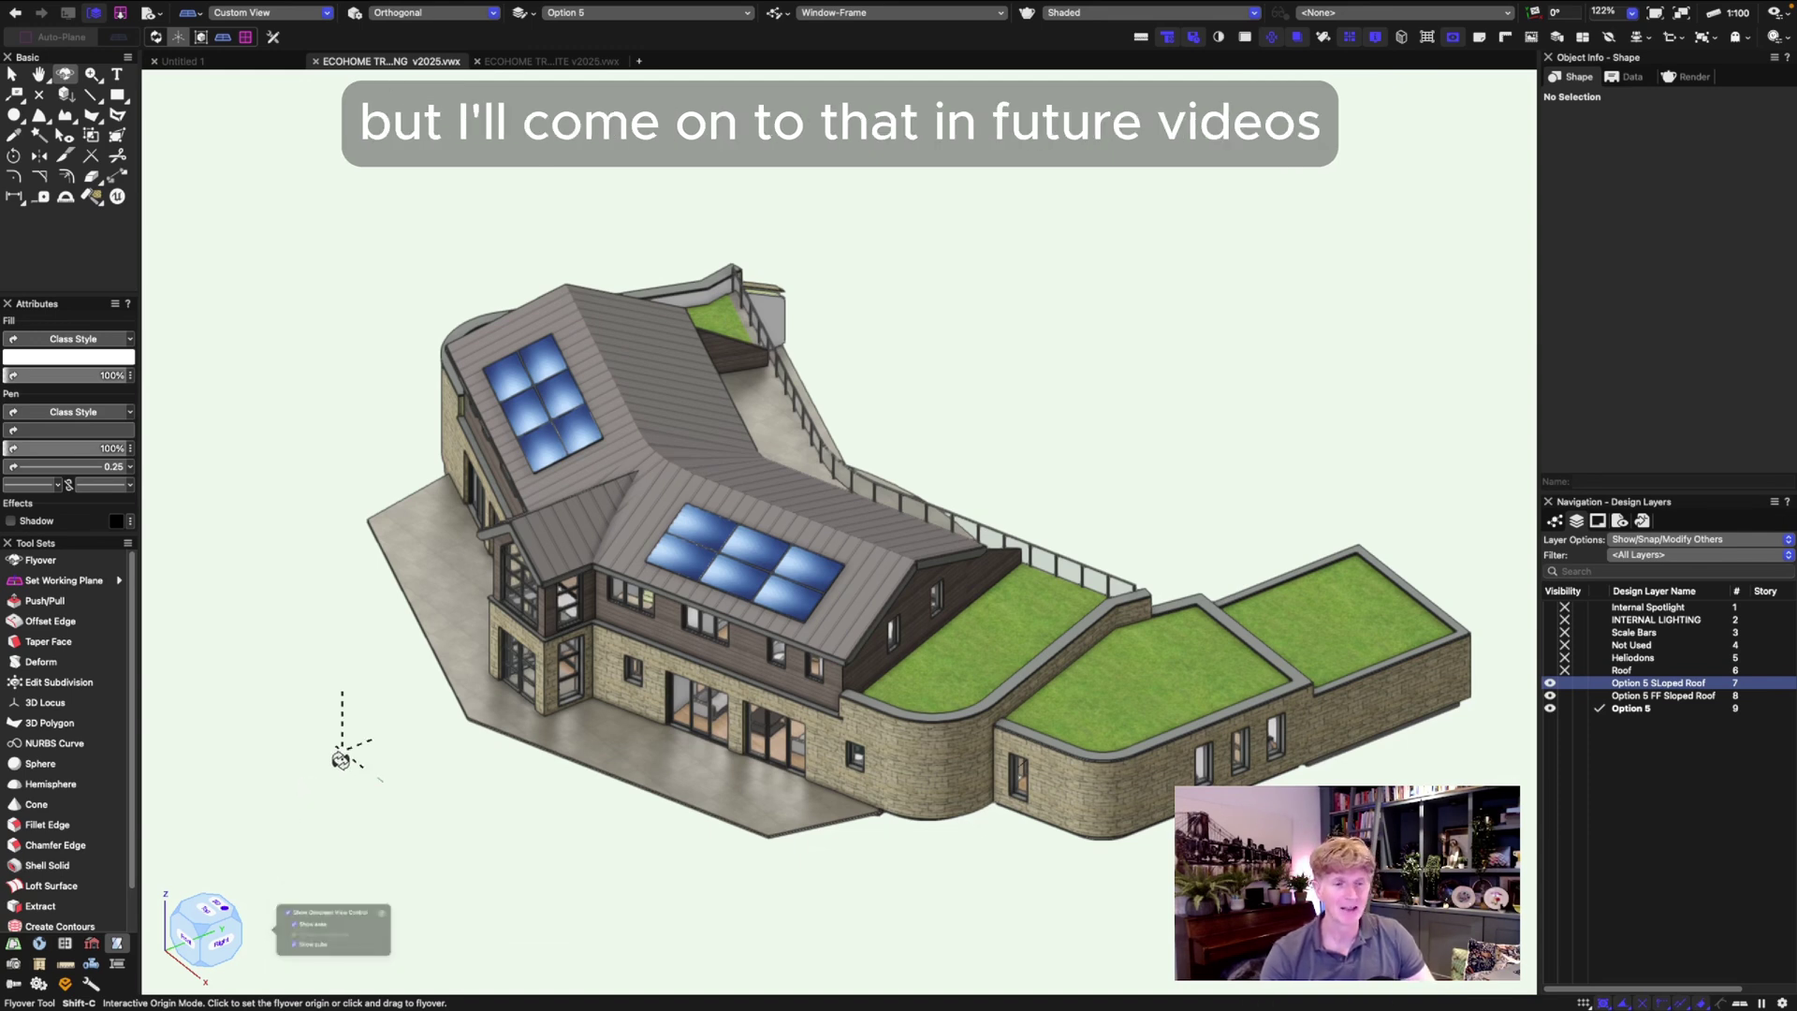
View the top in 2D plan, hiding the Option 5 roof layers to reveal the floor plans
{"action": "left_click", "coordinate": [214, 915]}
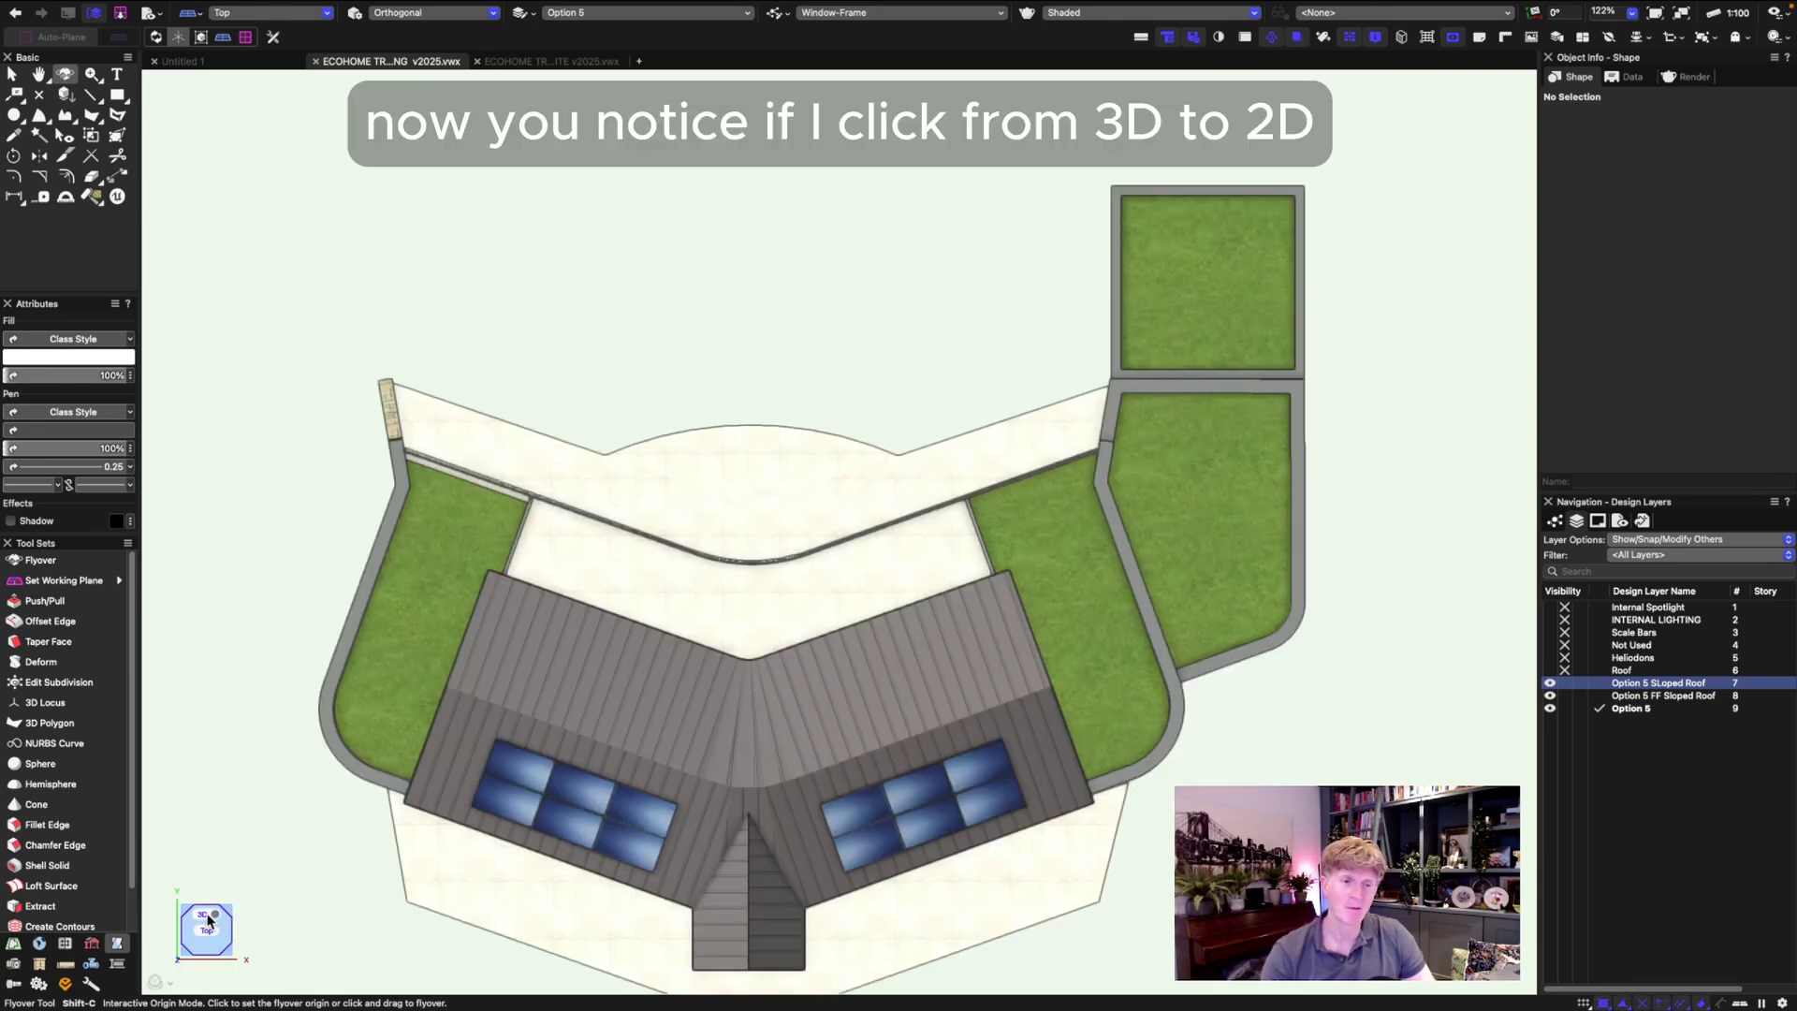
{"action": "left_click", "coordinate": [208, 918]}
{"action": "key", "text": "h"}
{"action": "mouse_move", "coordinate": [766, 820]}
{"action": "left_mouse_down"}
{"action": "mouse_move", "coordinate": [773, 732]}
{"action": "mouse_move", "coordinate": [808, 716]}
{"action": "left_mouse_up"}
{"action": "key", "text": "x"}
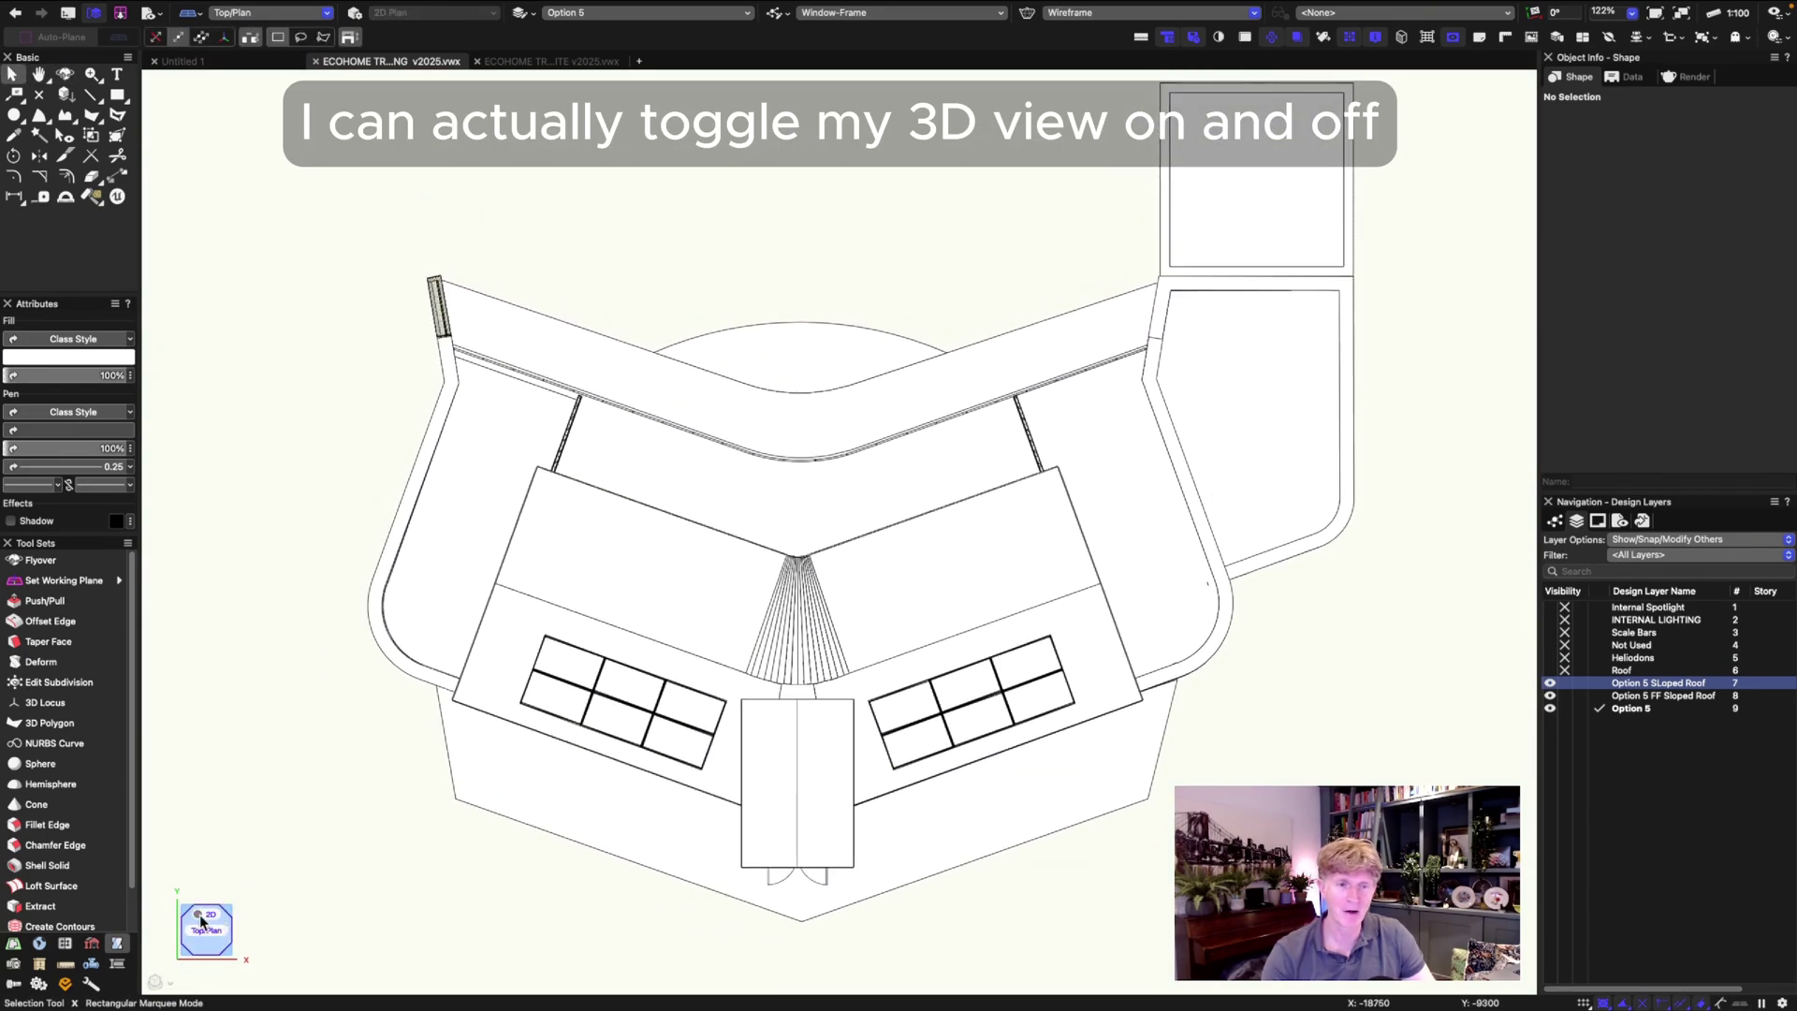
{"action": "left_click", "coordinate": [1563, 683]}
{"action": "left_click", "coordinate": [1564, 697]}
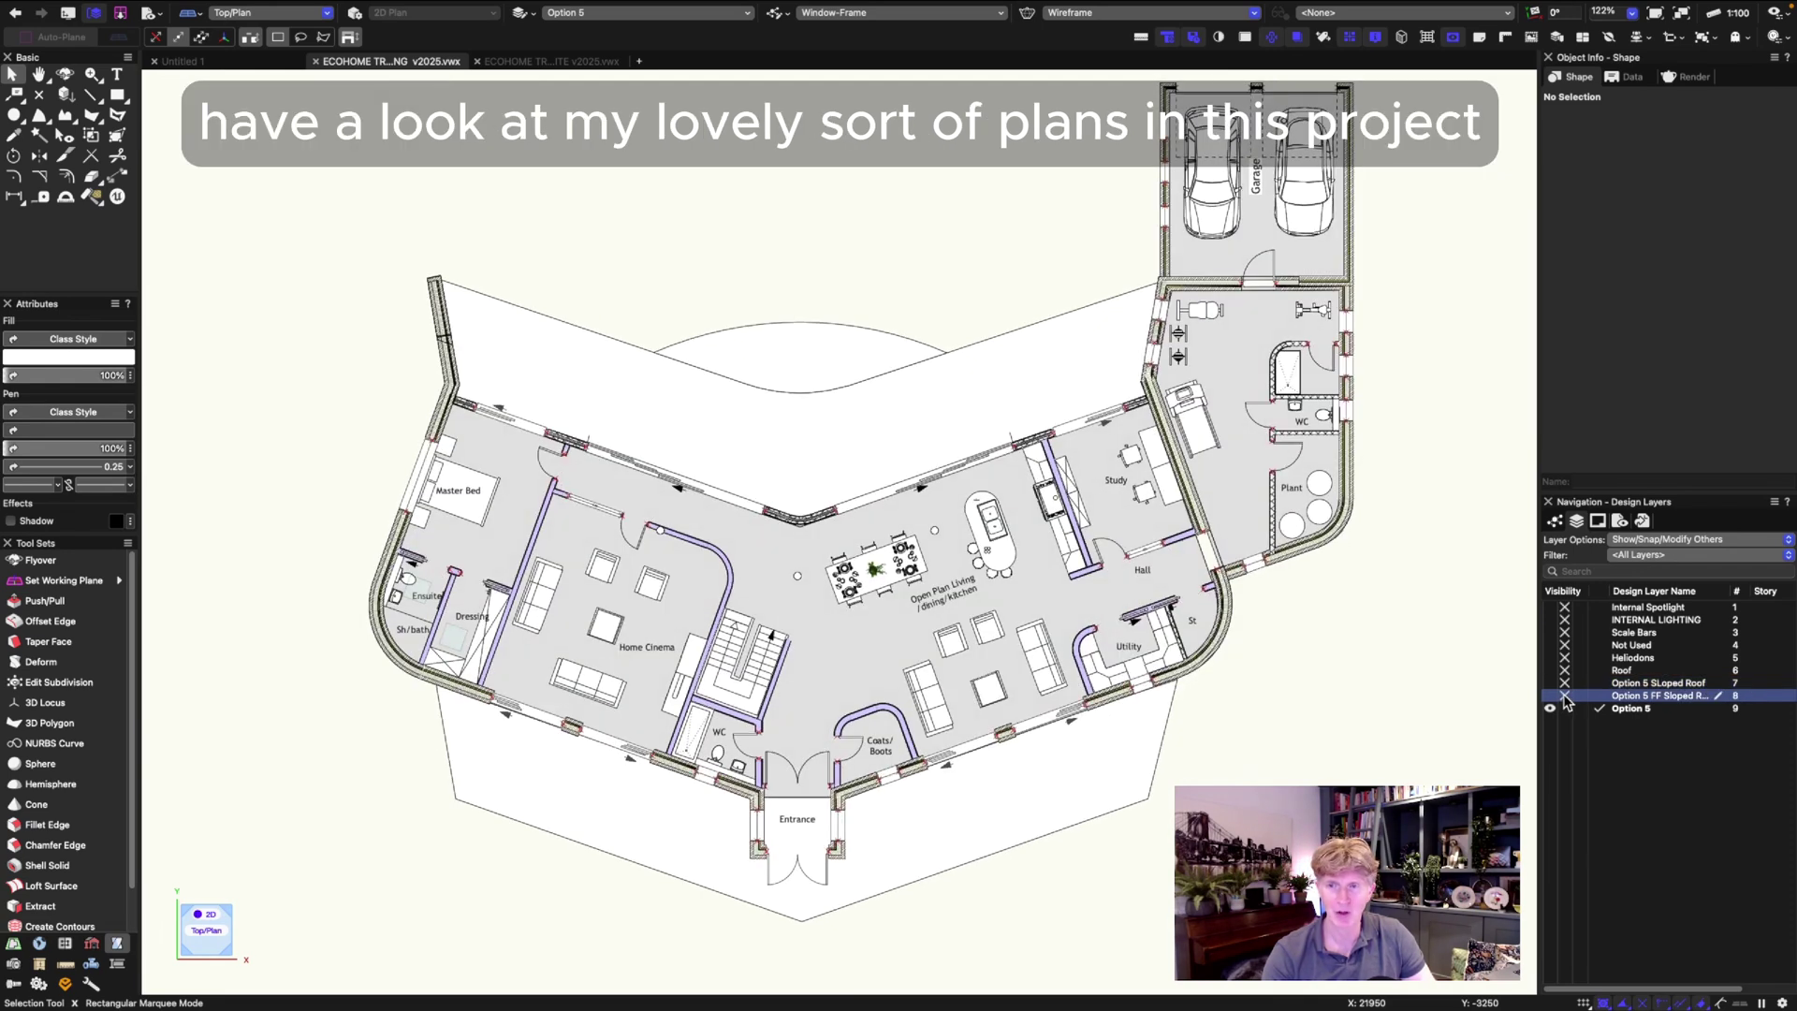
{"action": "left_click", "coordinate": [1551, 695]}
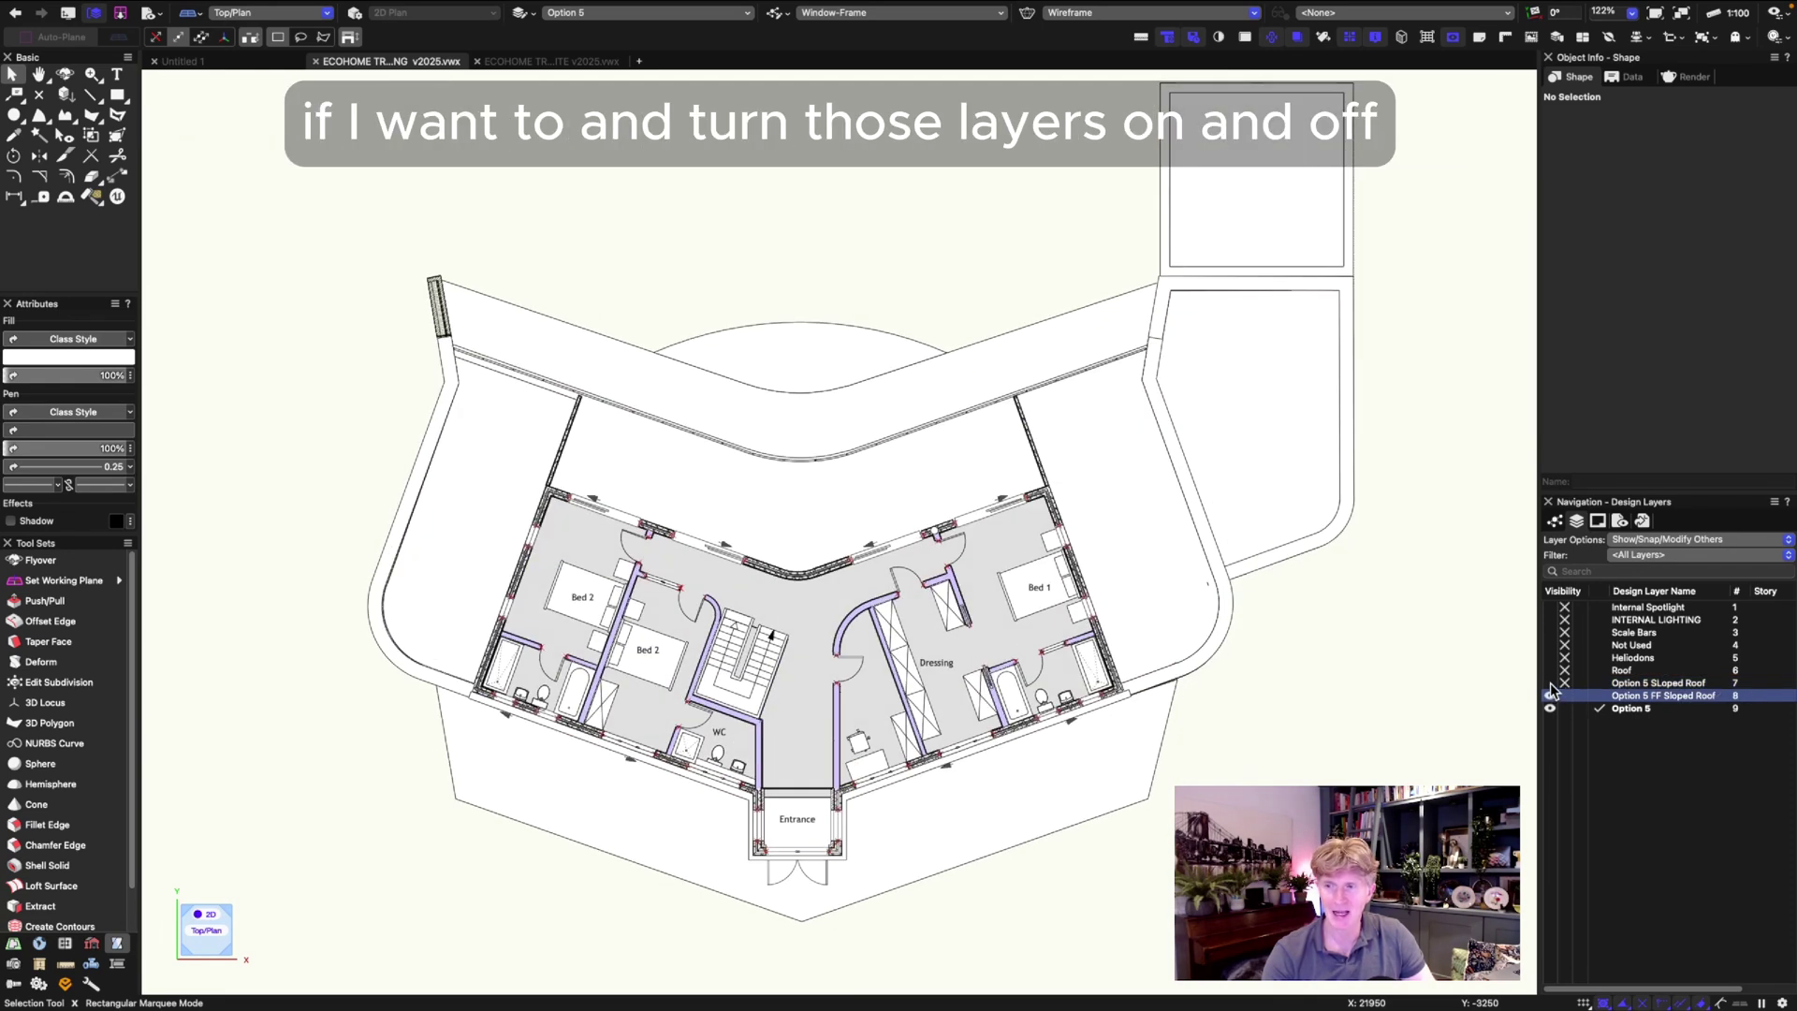
{"action": "left_click", "coordinate": [201, 916]}
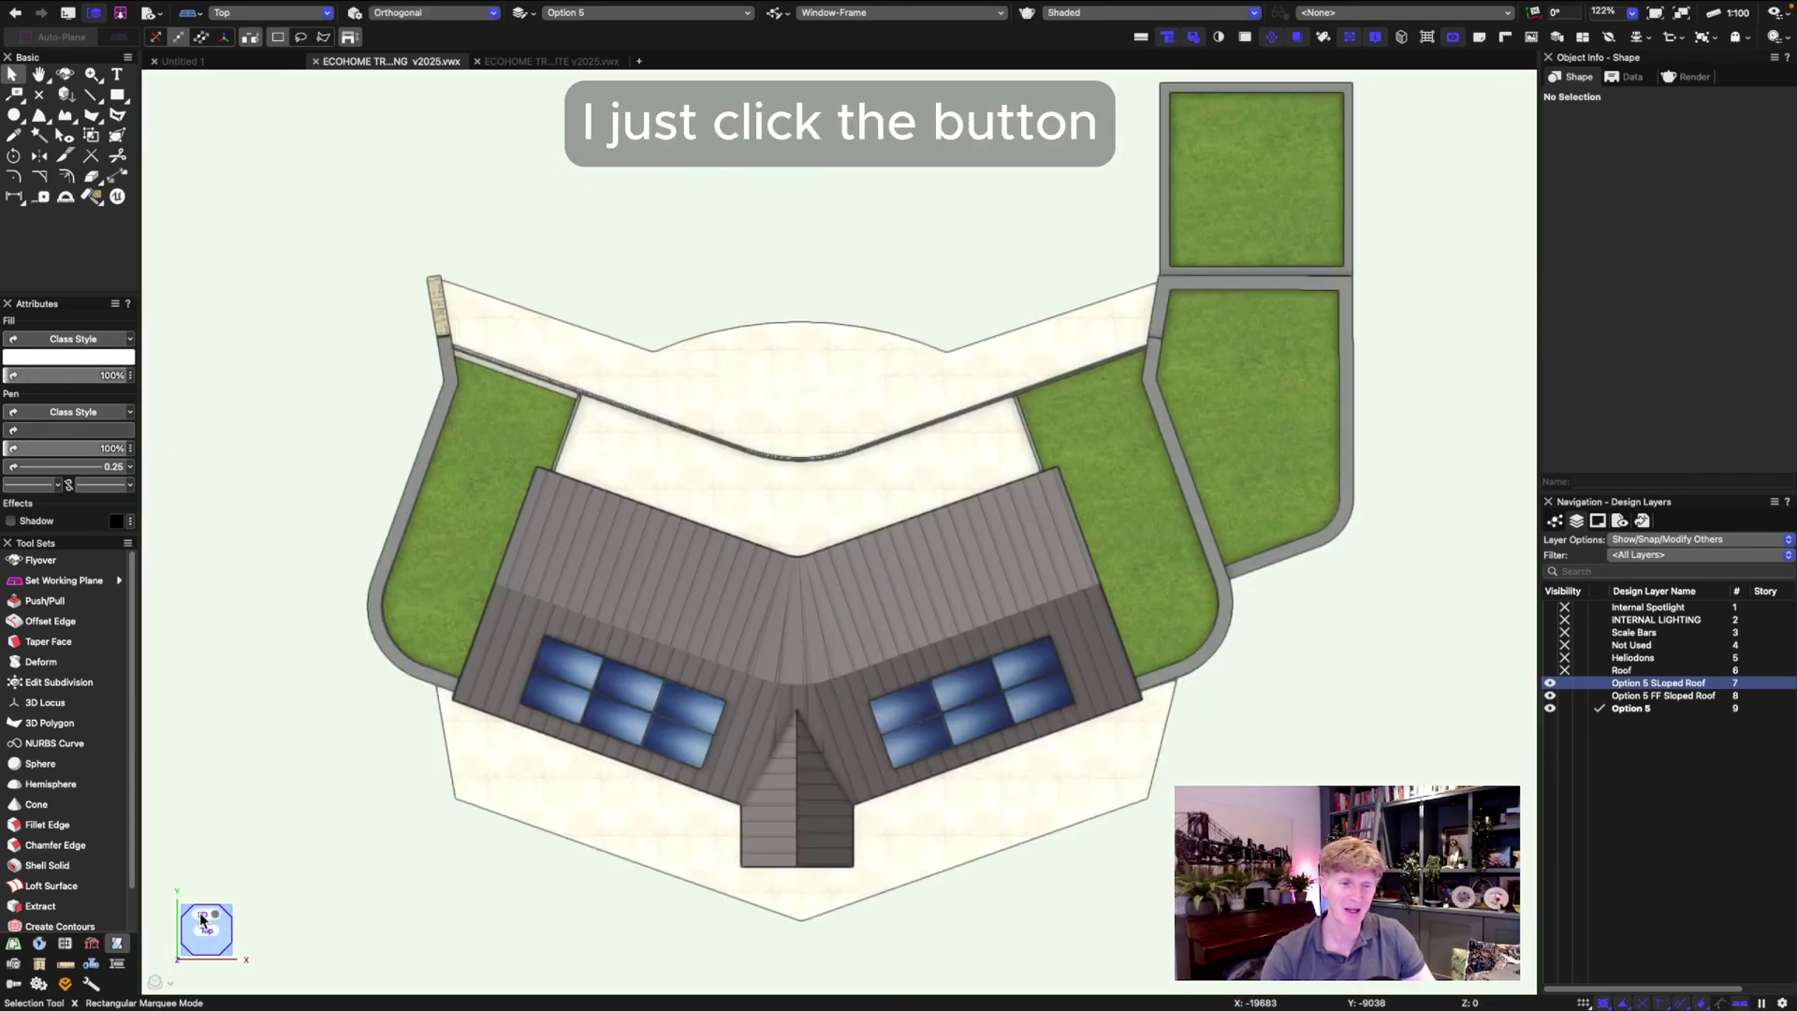
Tour the right, left, back and front elevations on the view cube, ending in Left Isometric
{"action": "left_click", "coordinate": [229, 954]}
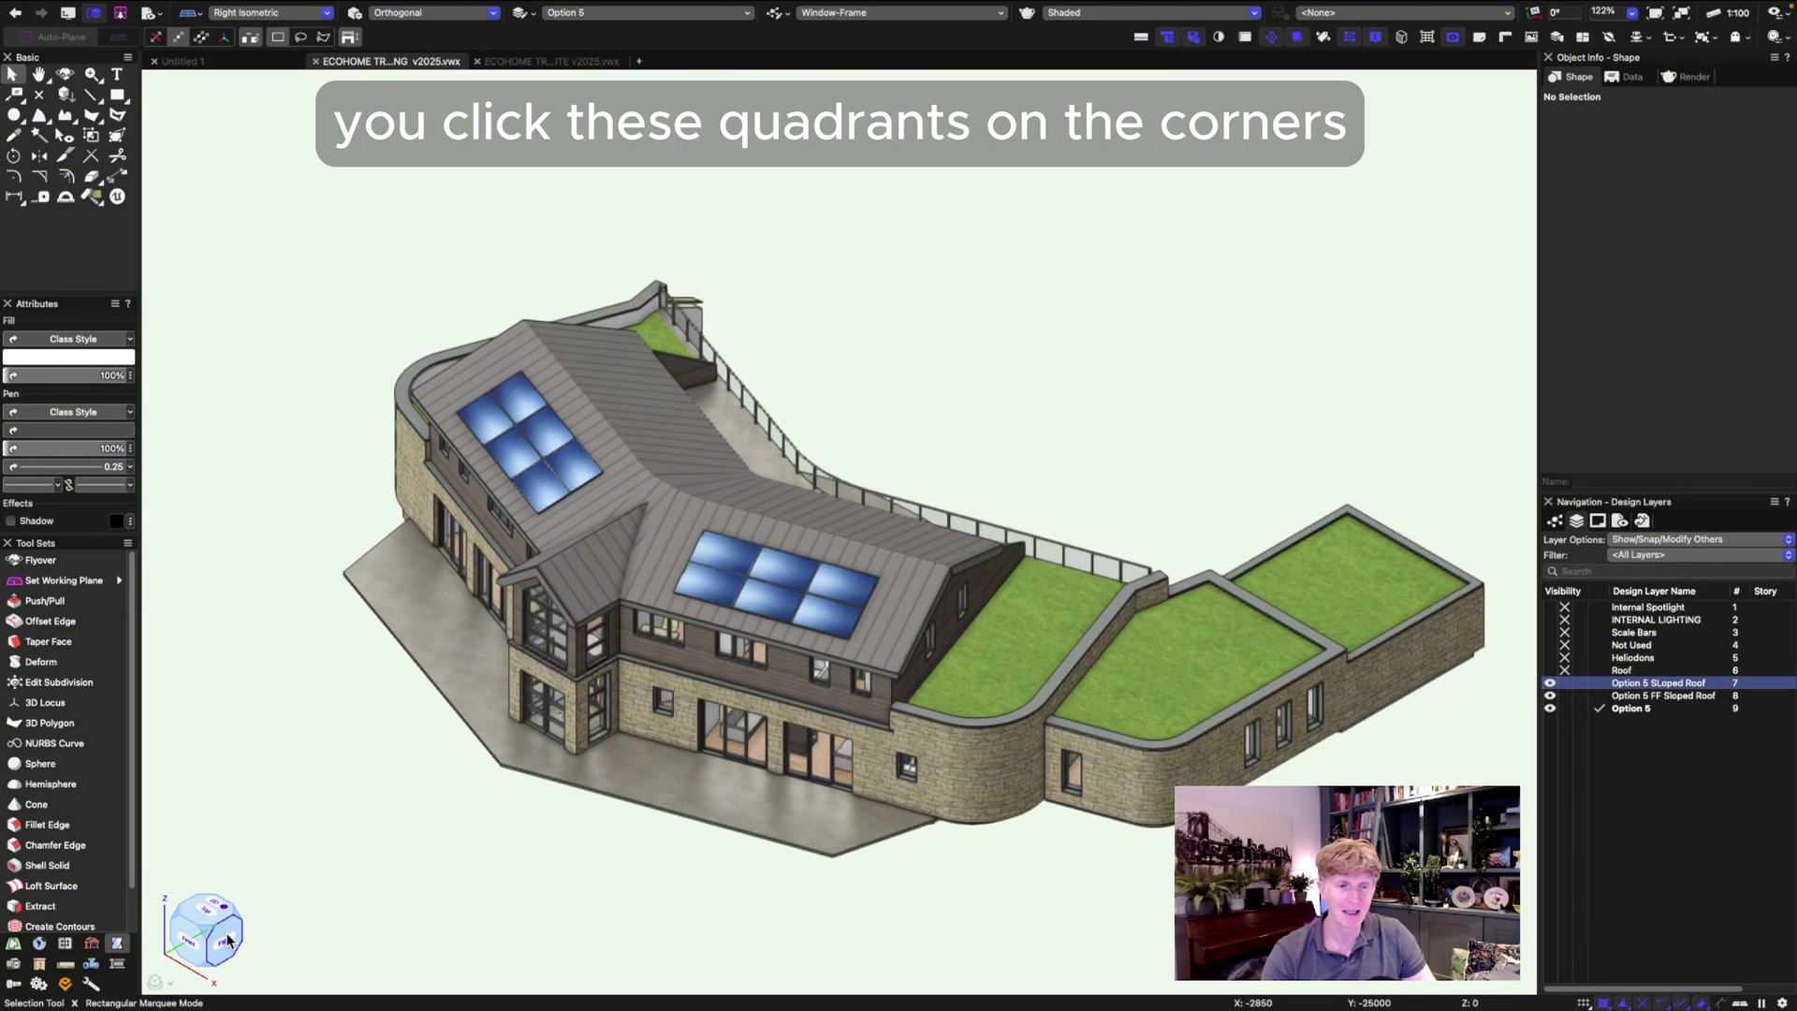
{"action": "left_click", "coordinate": [227, 943]}
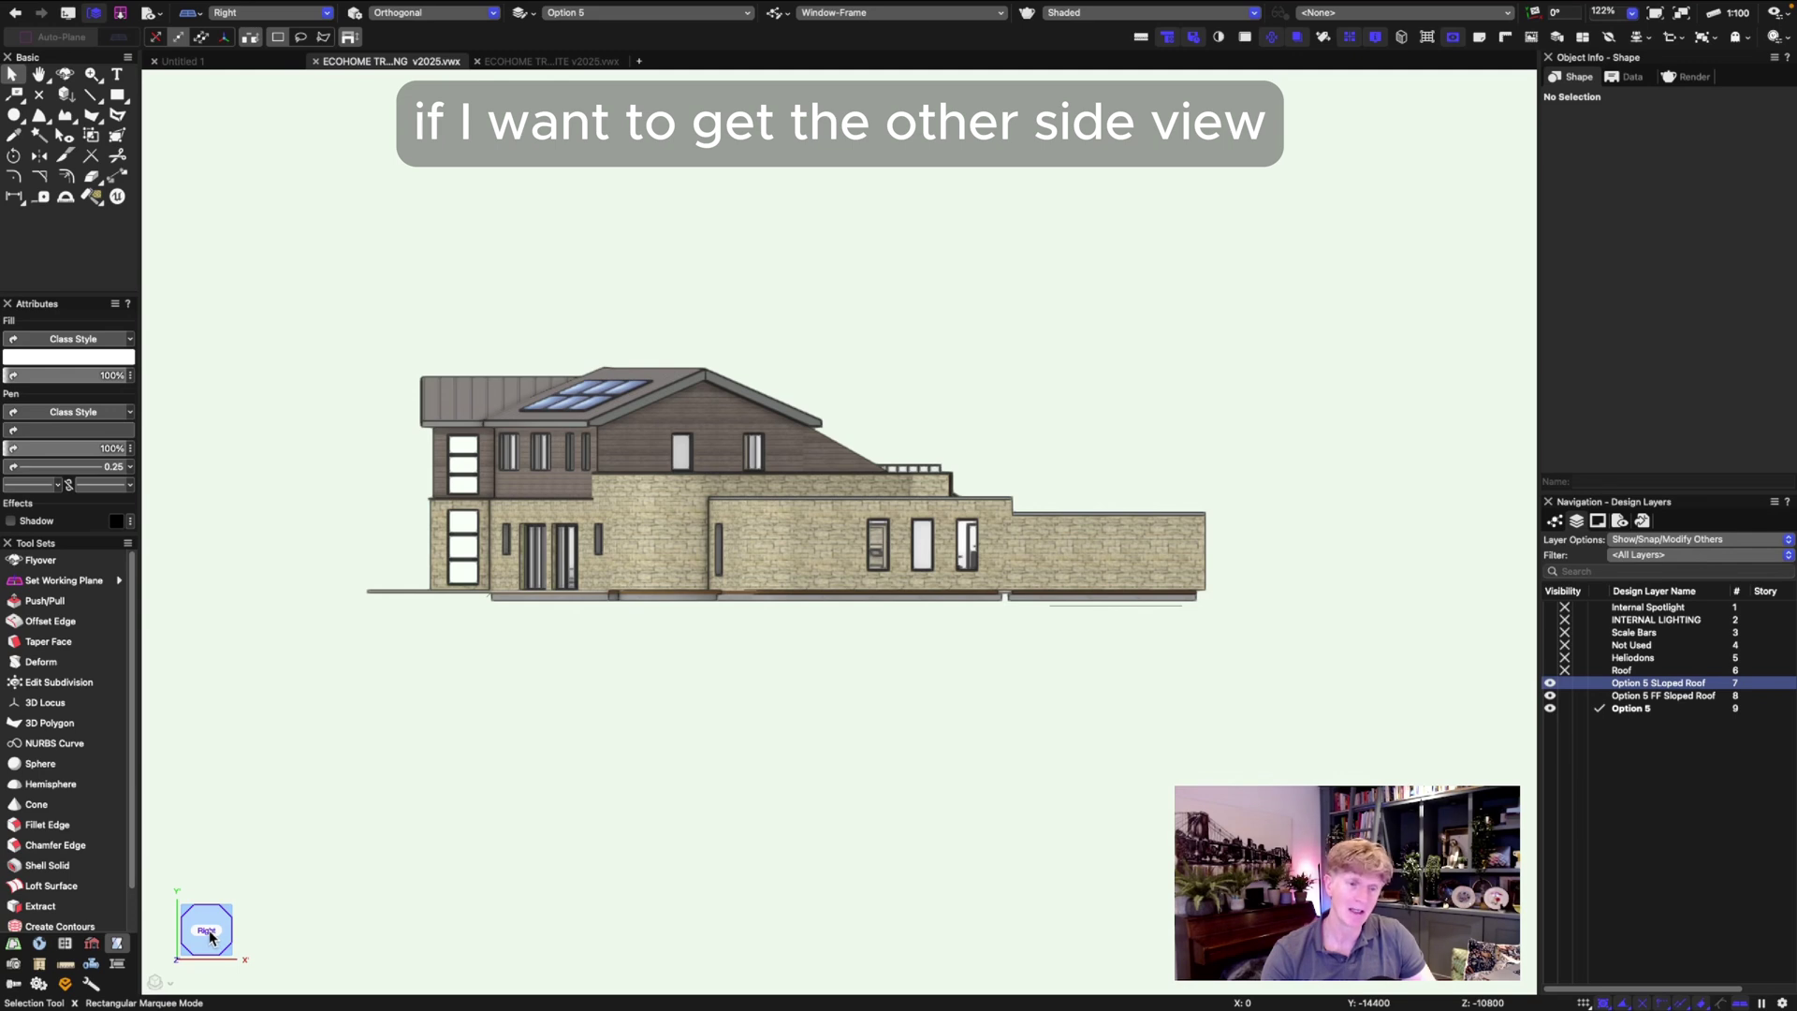
{"action": "left_click", "coordinate": [210, 936]}
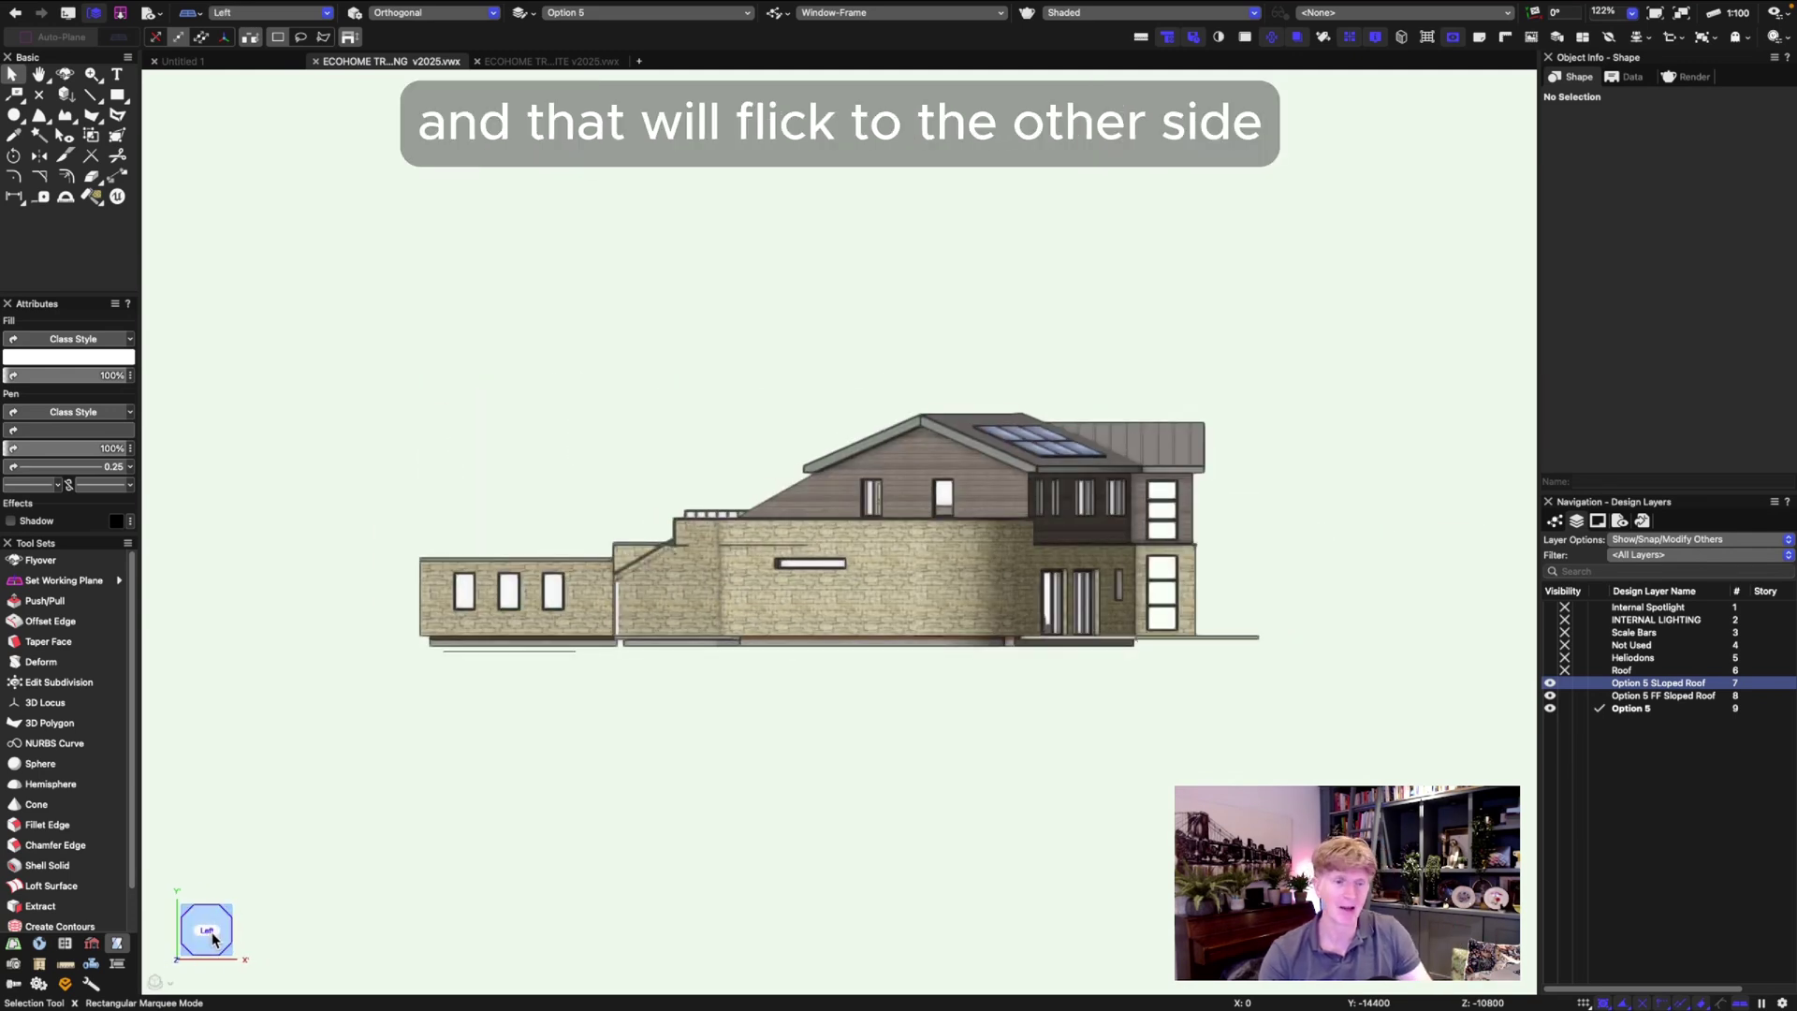
{"action": "left_click", "coordinate": [210, 936]}
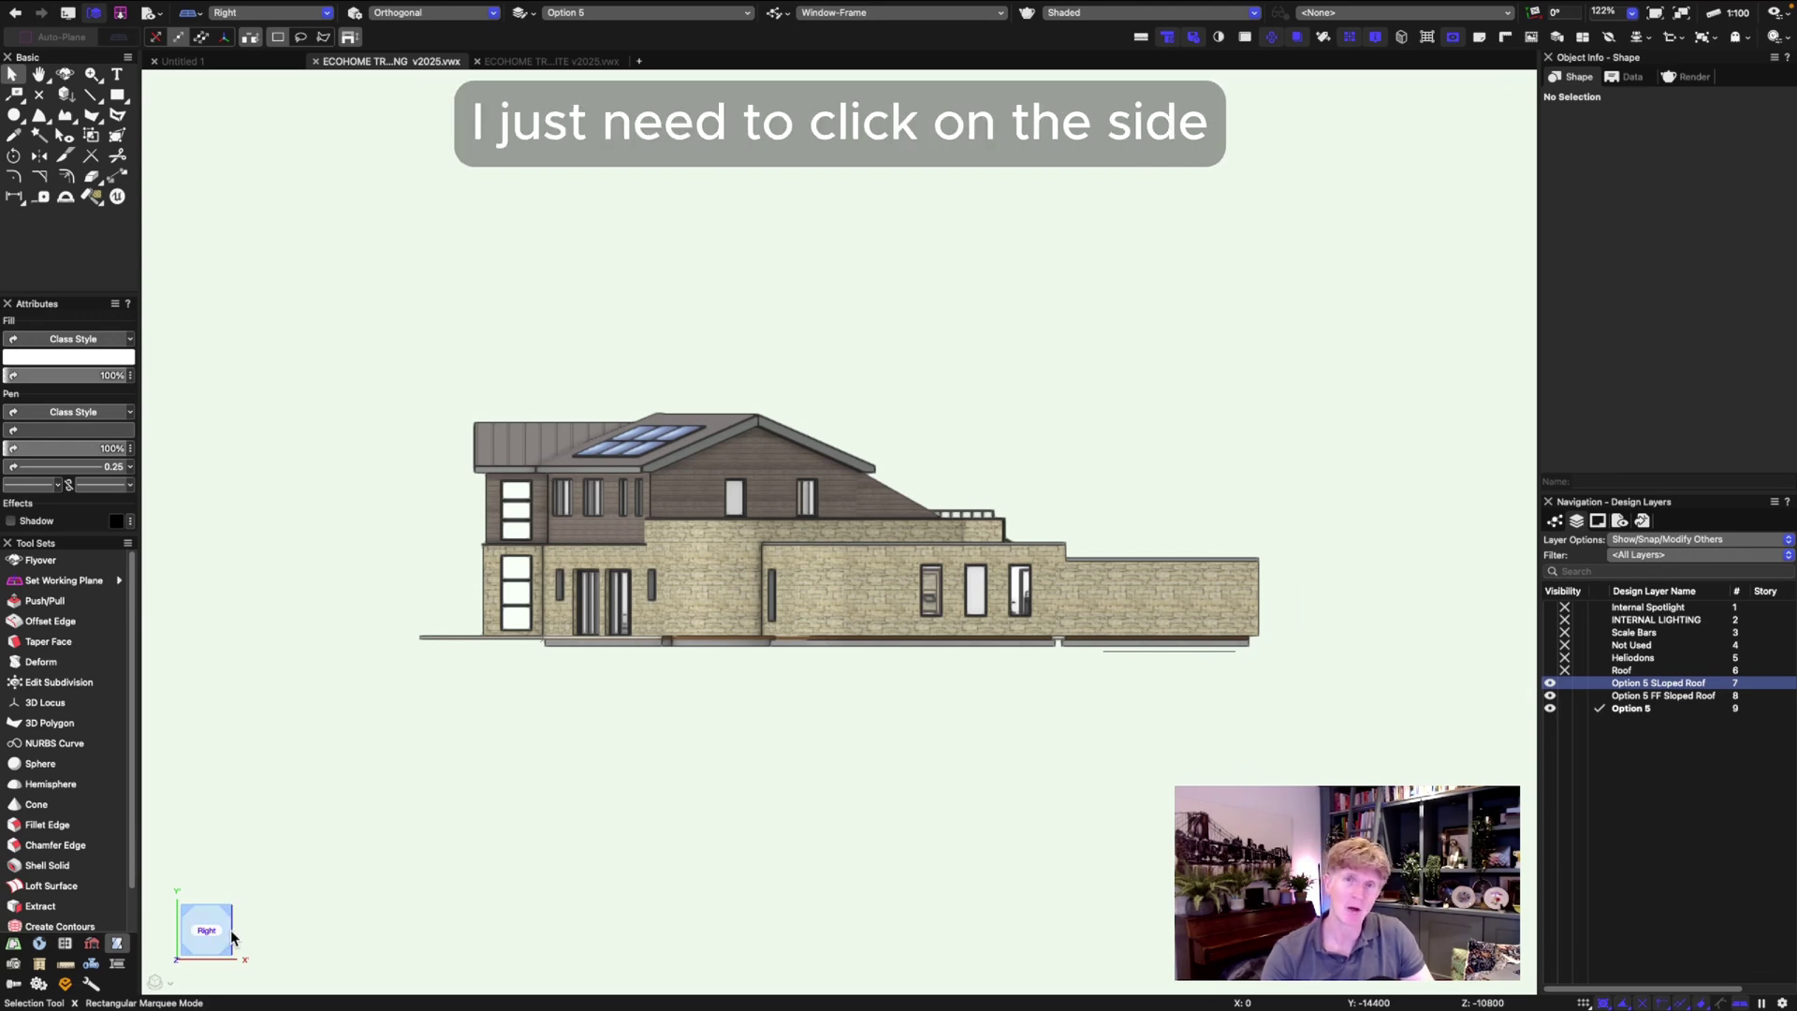
{"action": "left_click", "coordinate": [232, 936]}
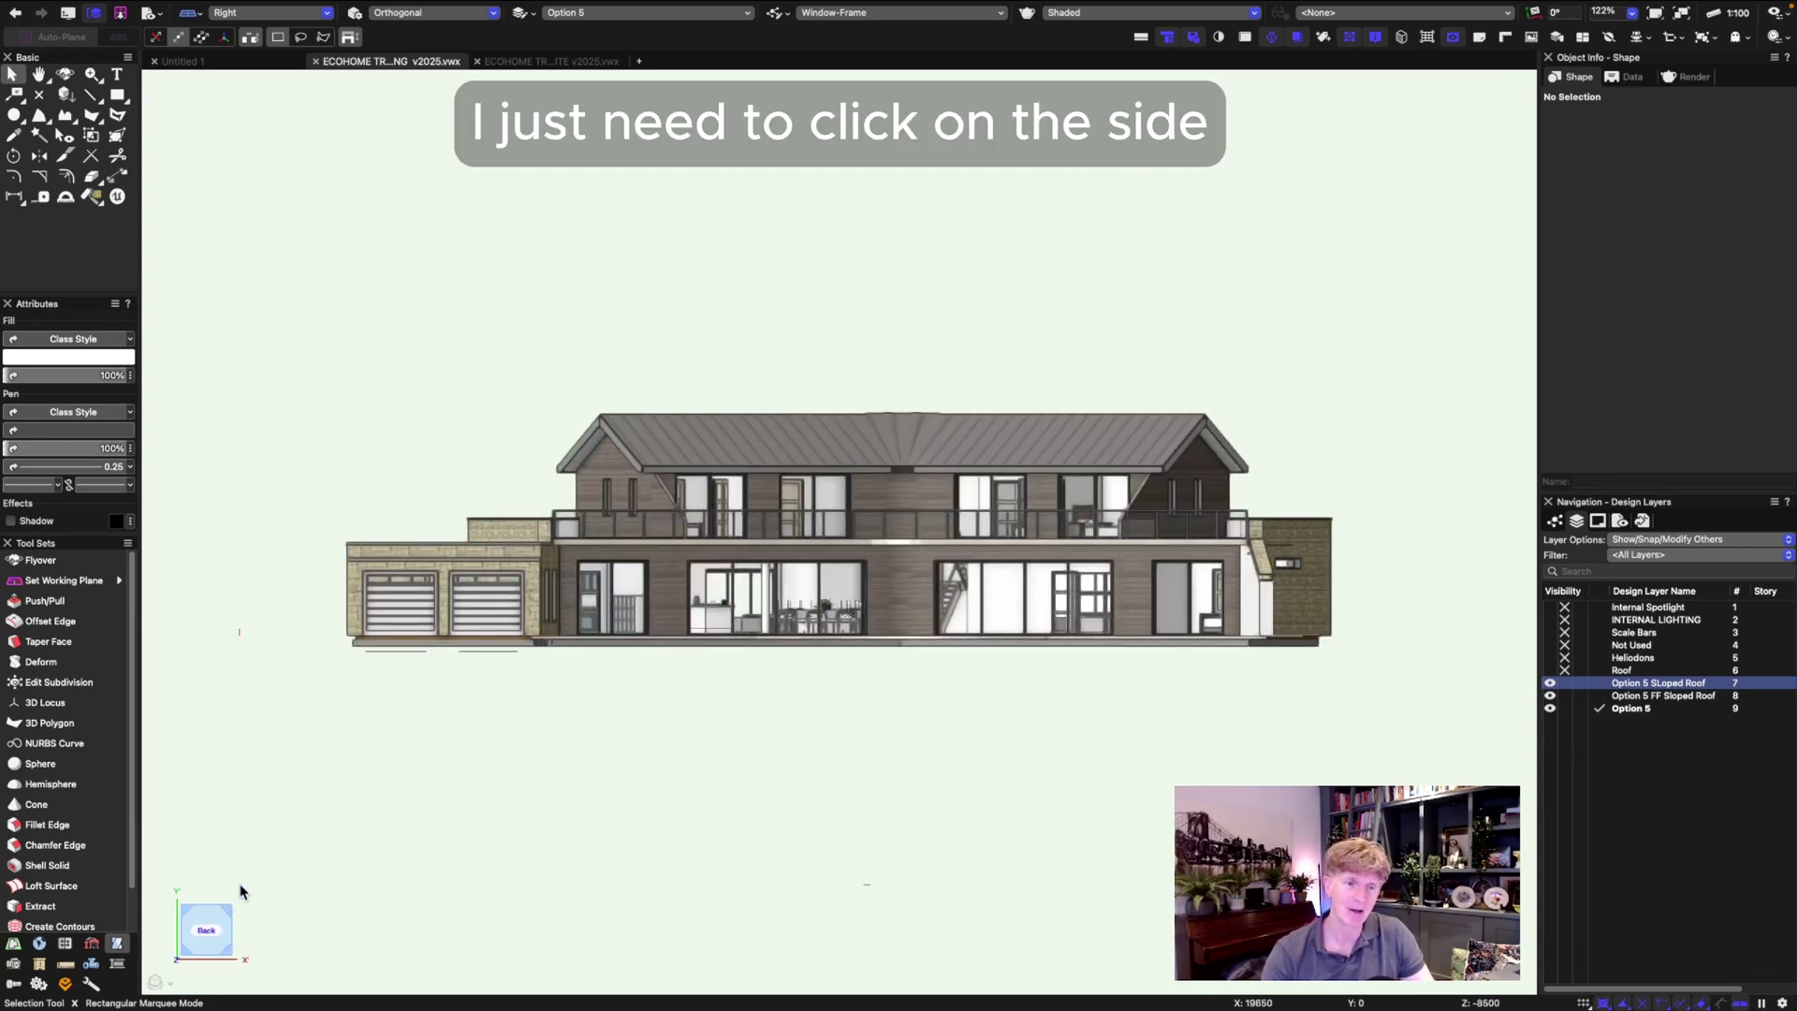
{"action": "left_click", "coordinate": [209, 936]}
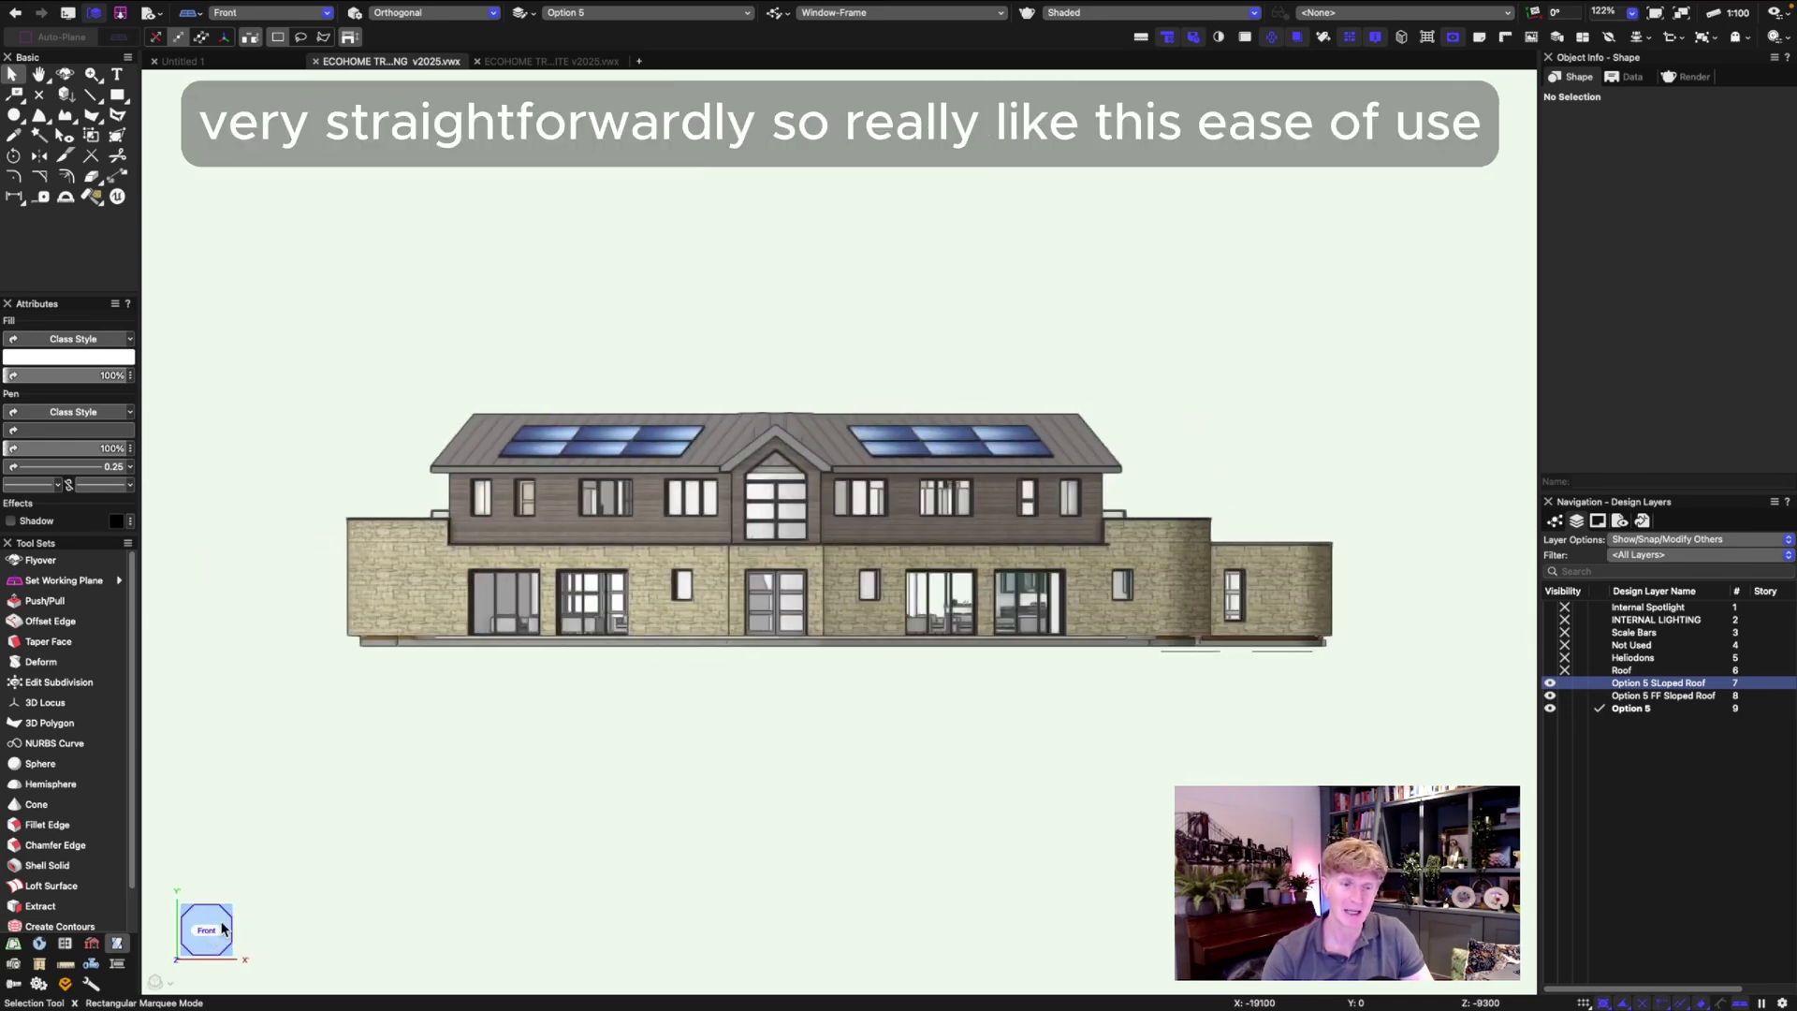
{"action": "left_click", "coordinate": [226, 921]}
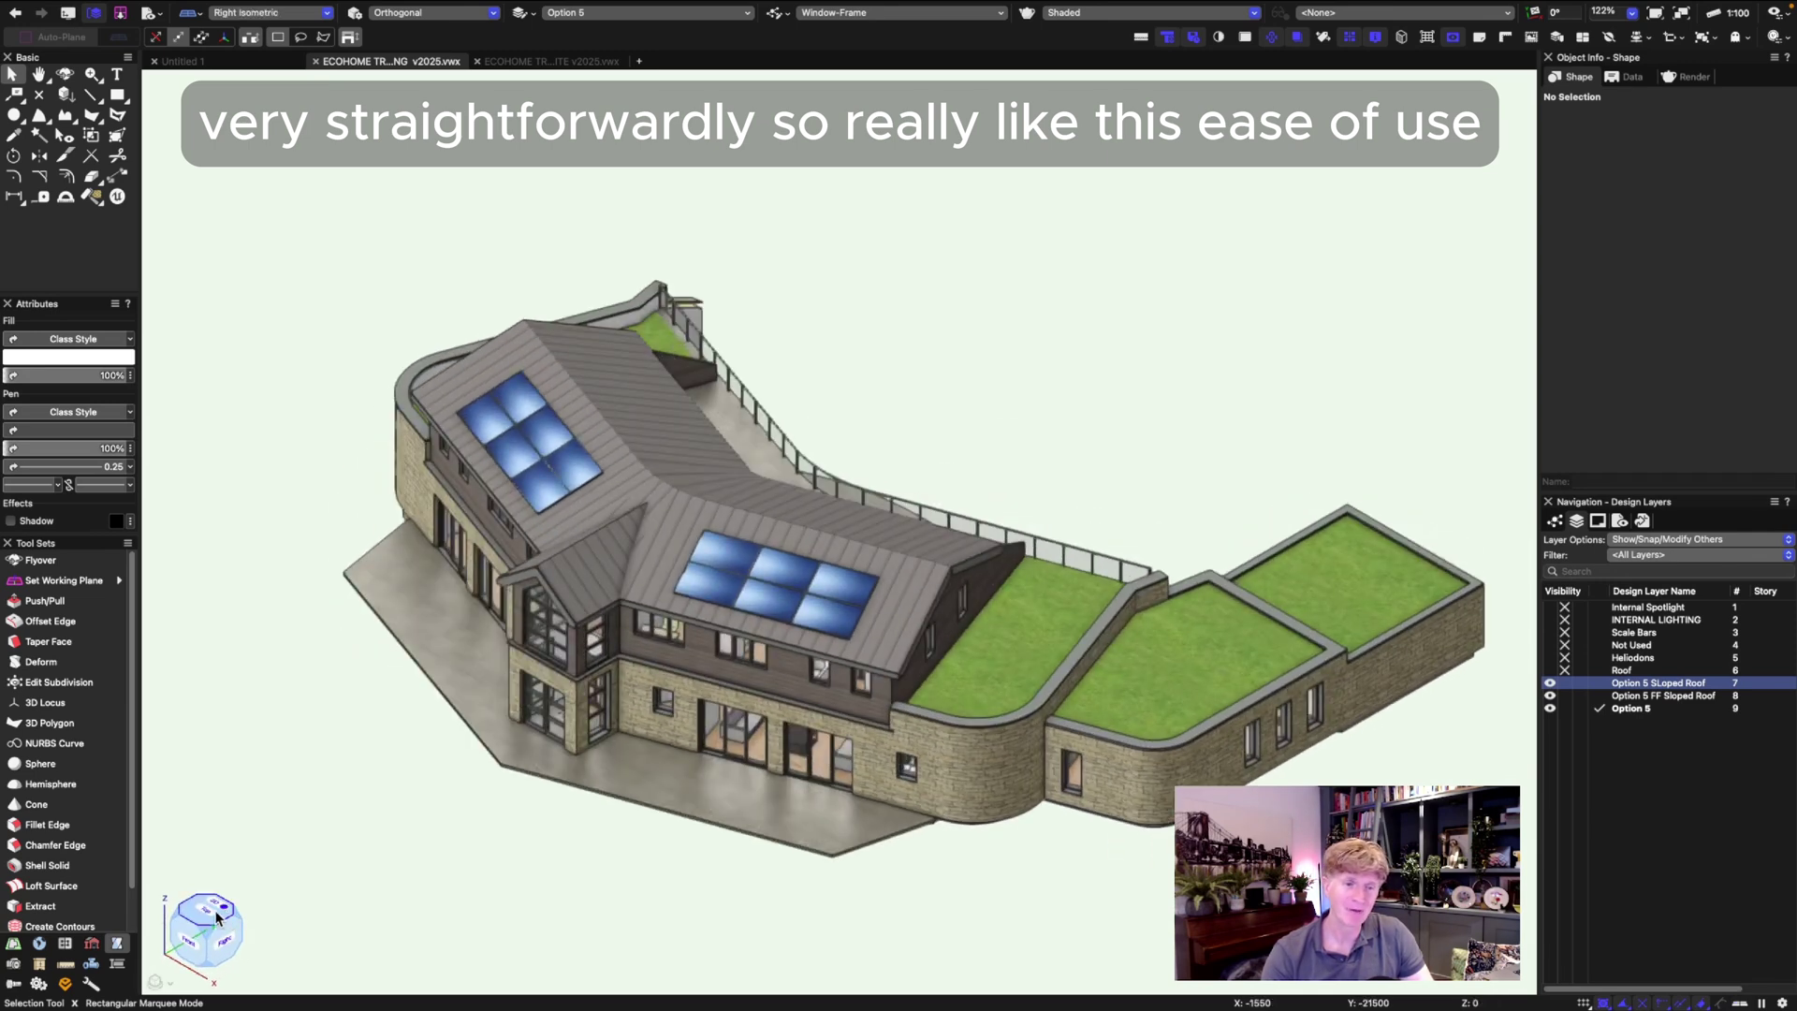
{"action": "left_click", "coordinate": [176, 916]}
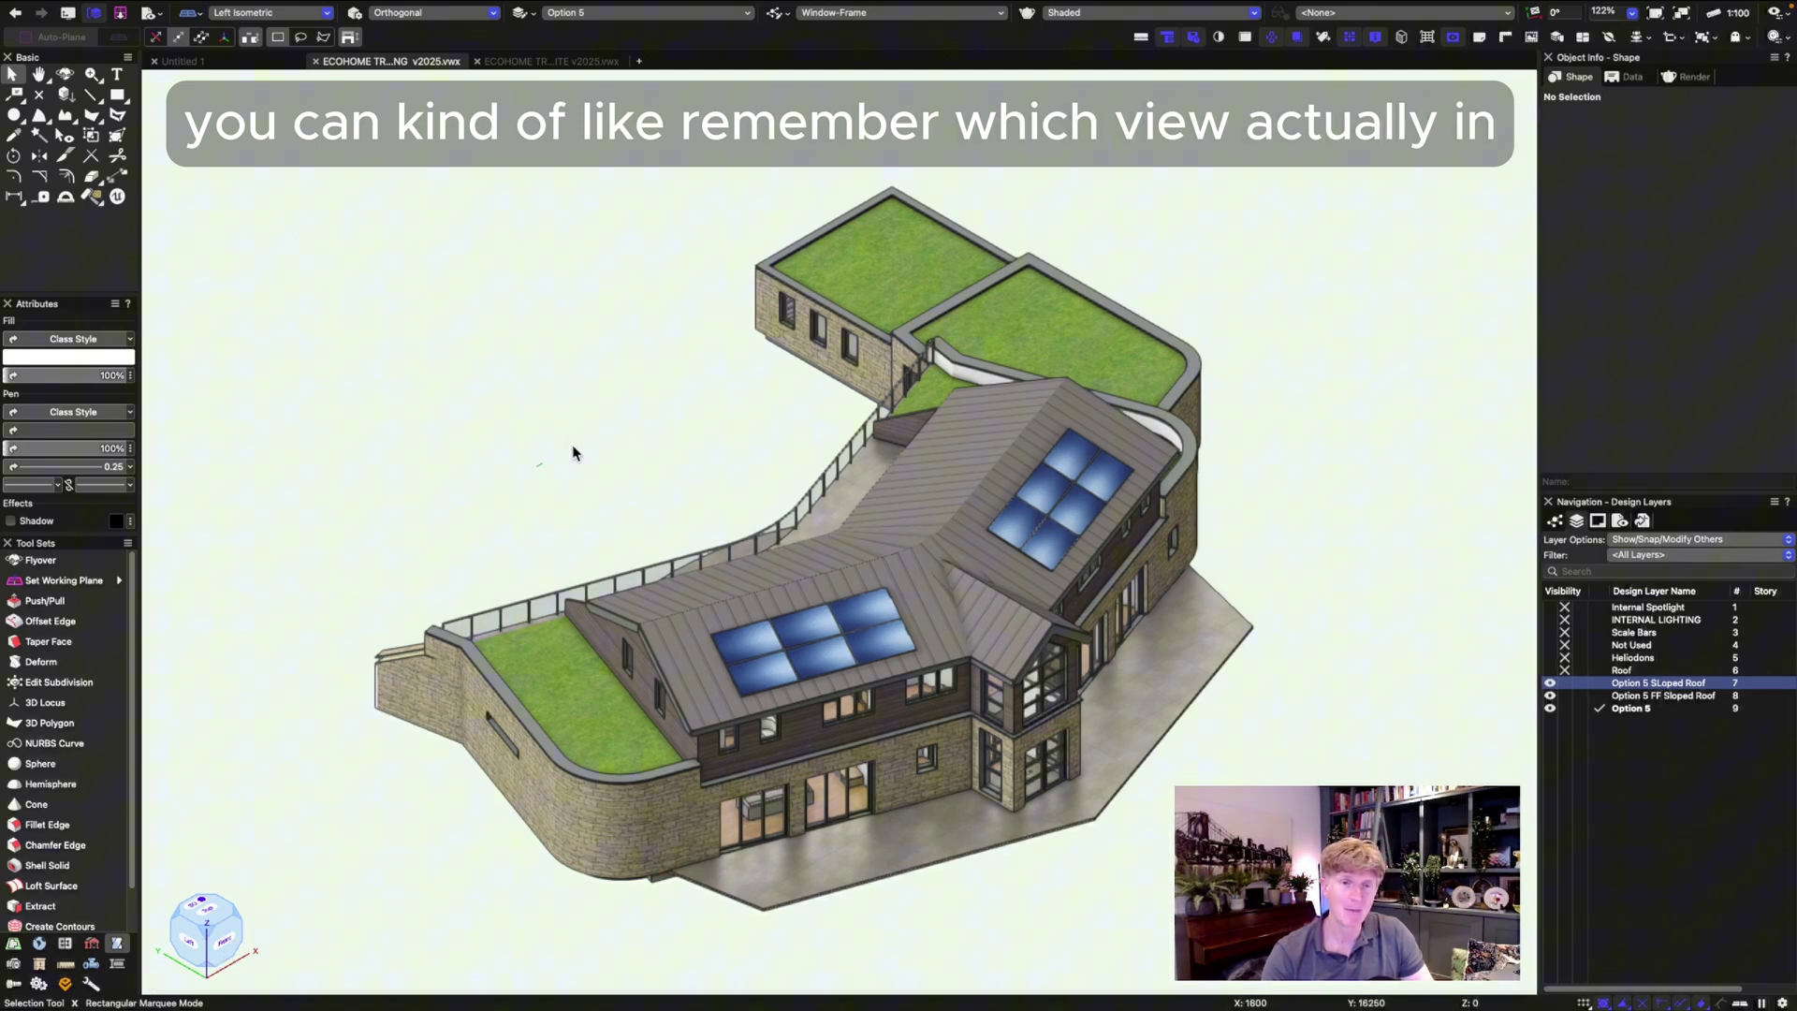
{"action": "right_click", "coordinate": [592, 464]}
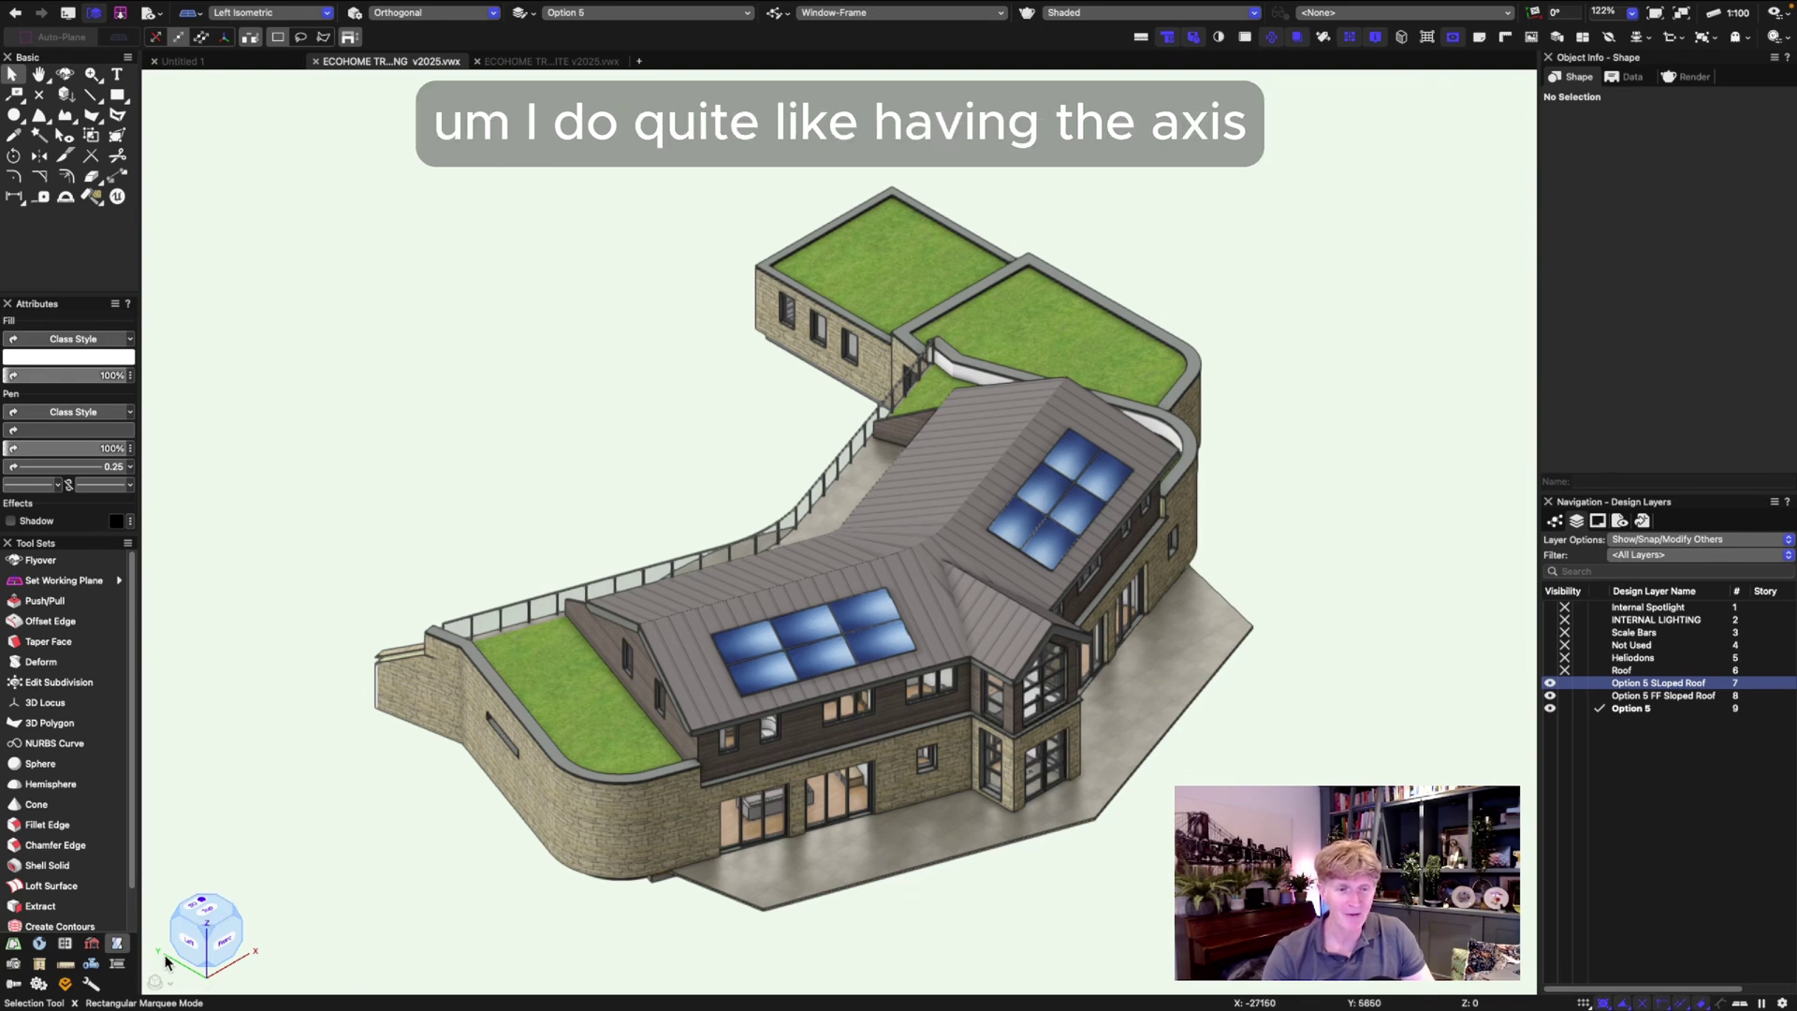
Draw a rectangle beside the house, extrude it into a 3007-high test box, then delete it
{"action": "key", "text": "4"}
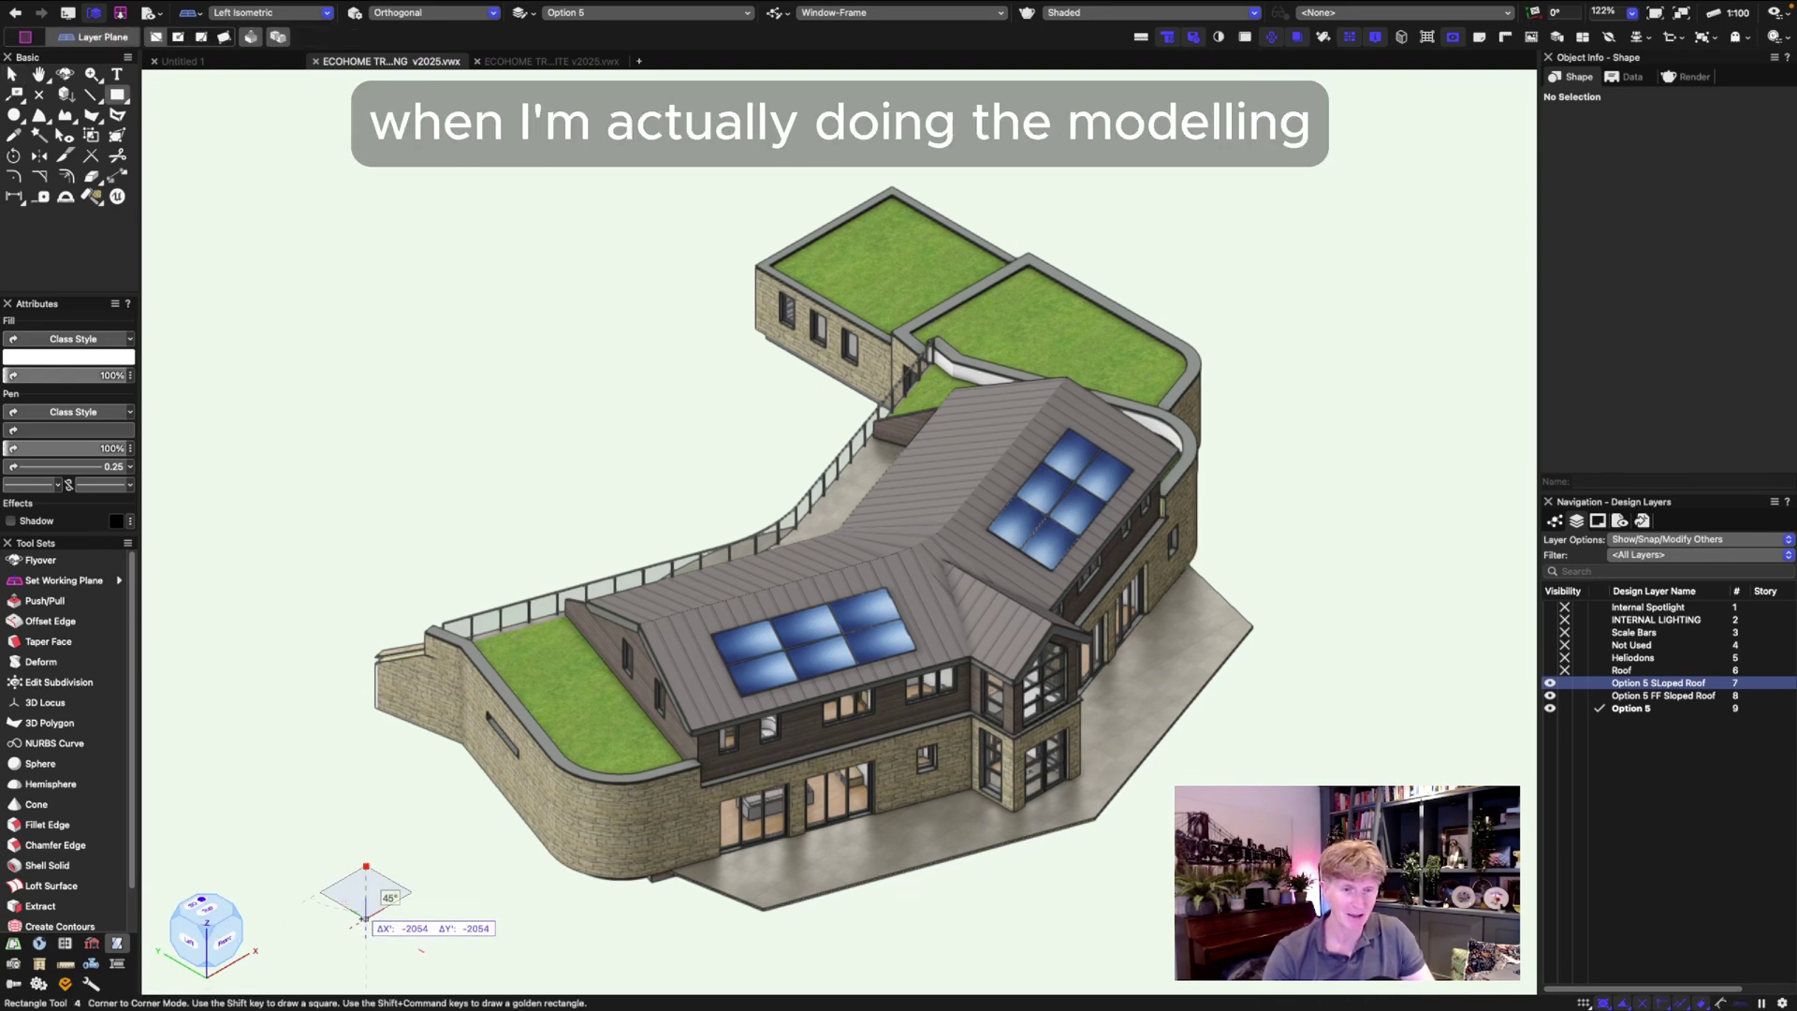
{"action": "left_click", "coordinate": [362, 890]}
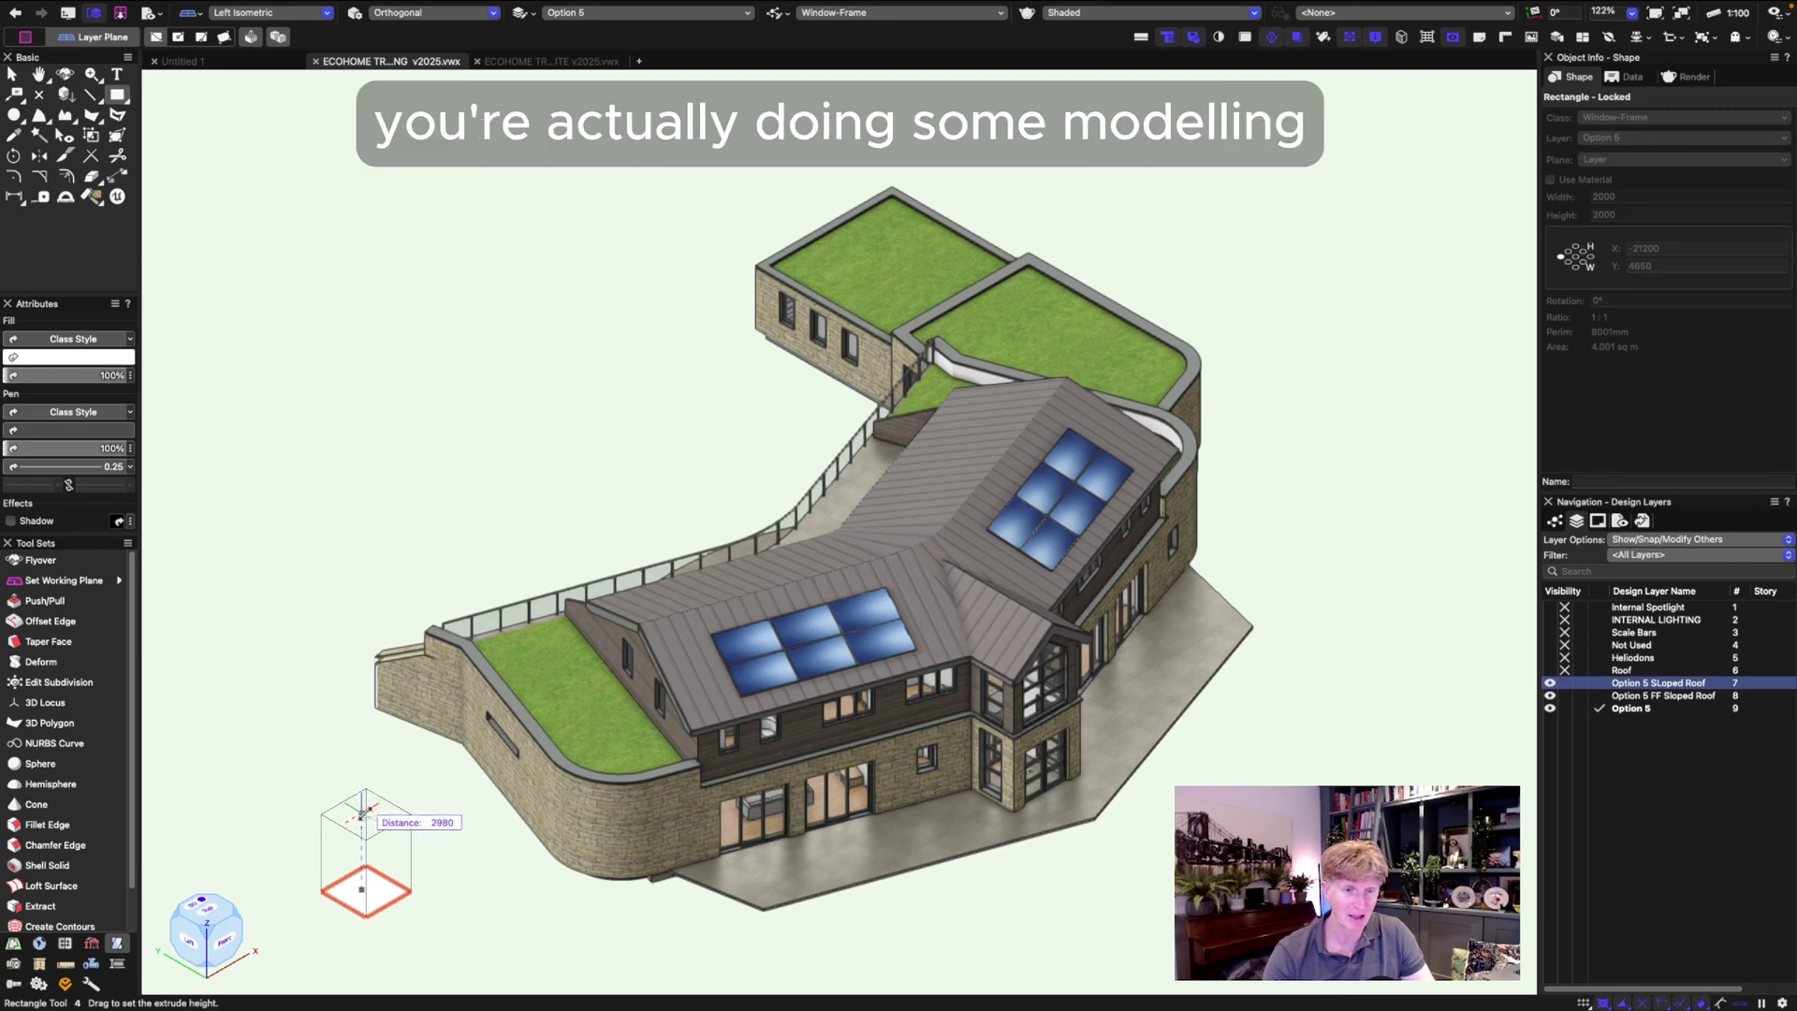
{"action": "left_click", "coordinate": [343, 838]}
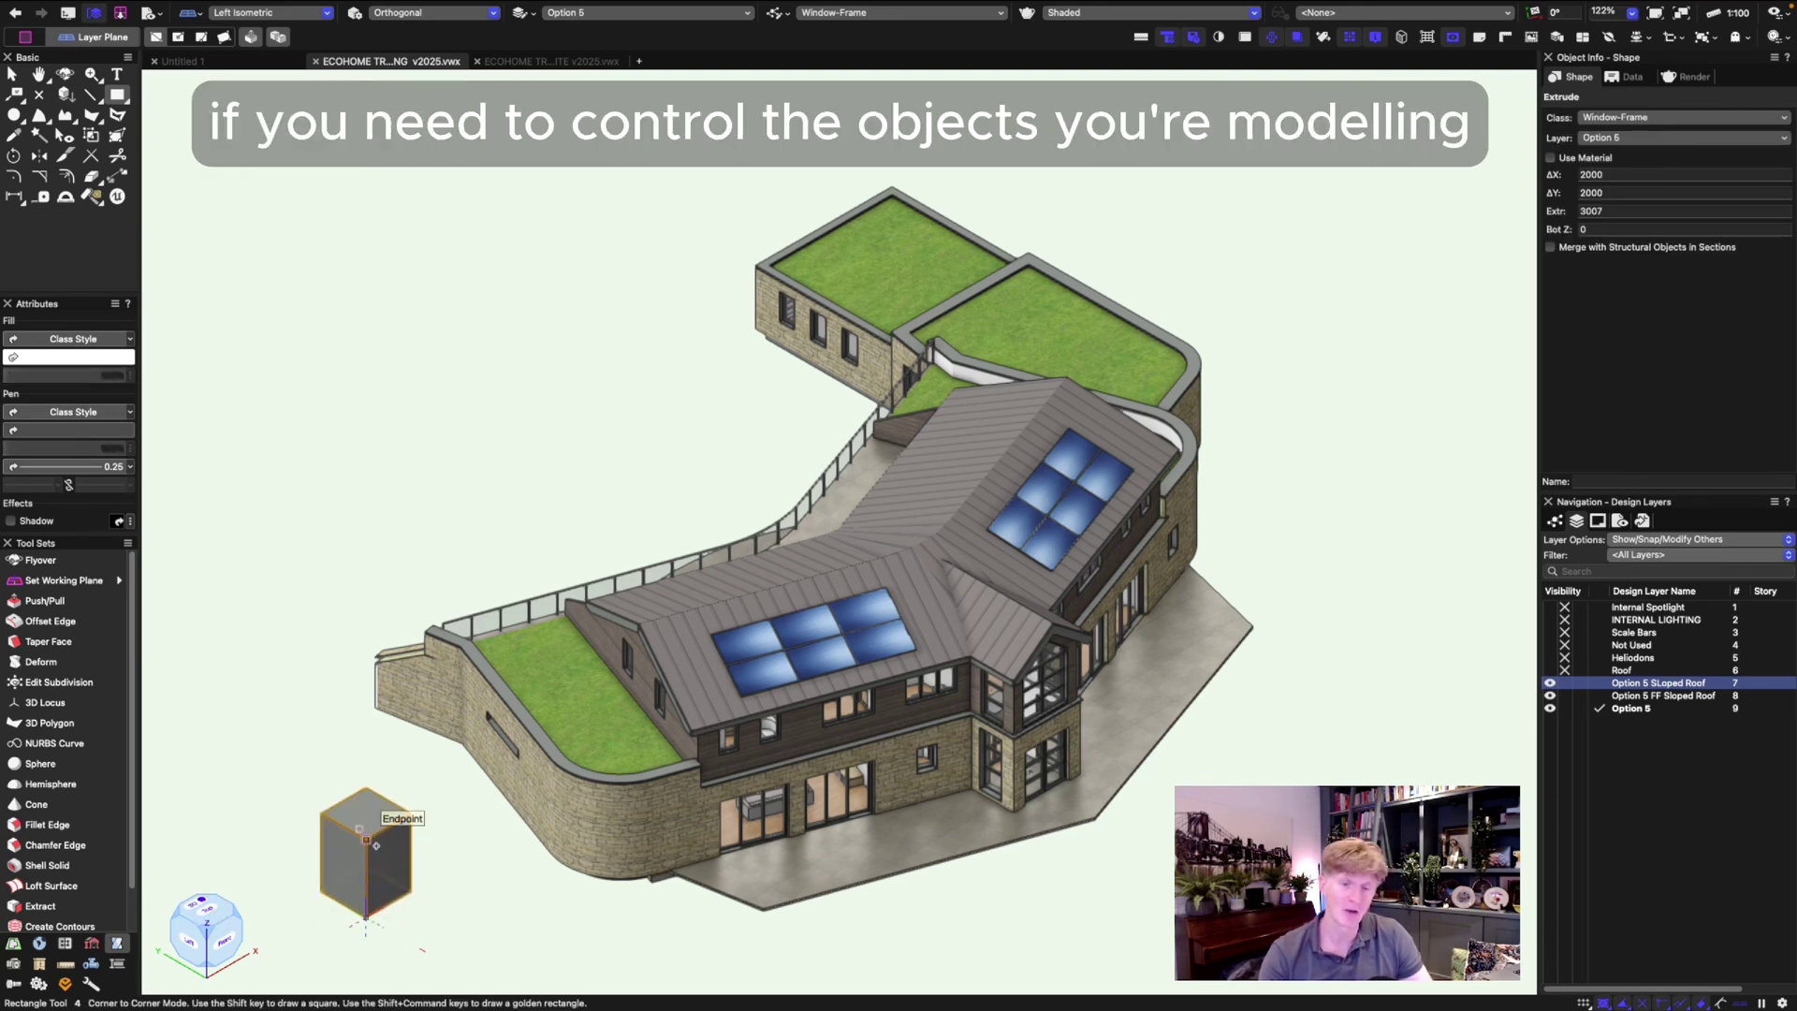
{"action": "key", "text": "Delete"}
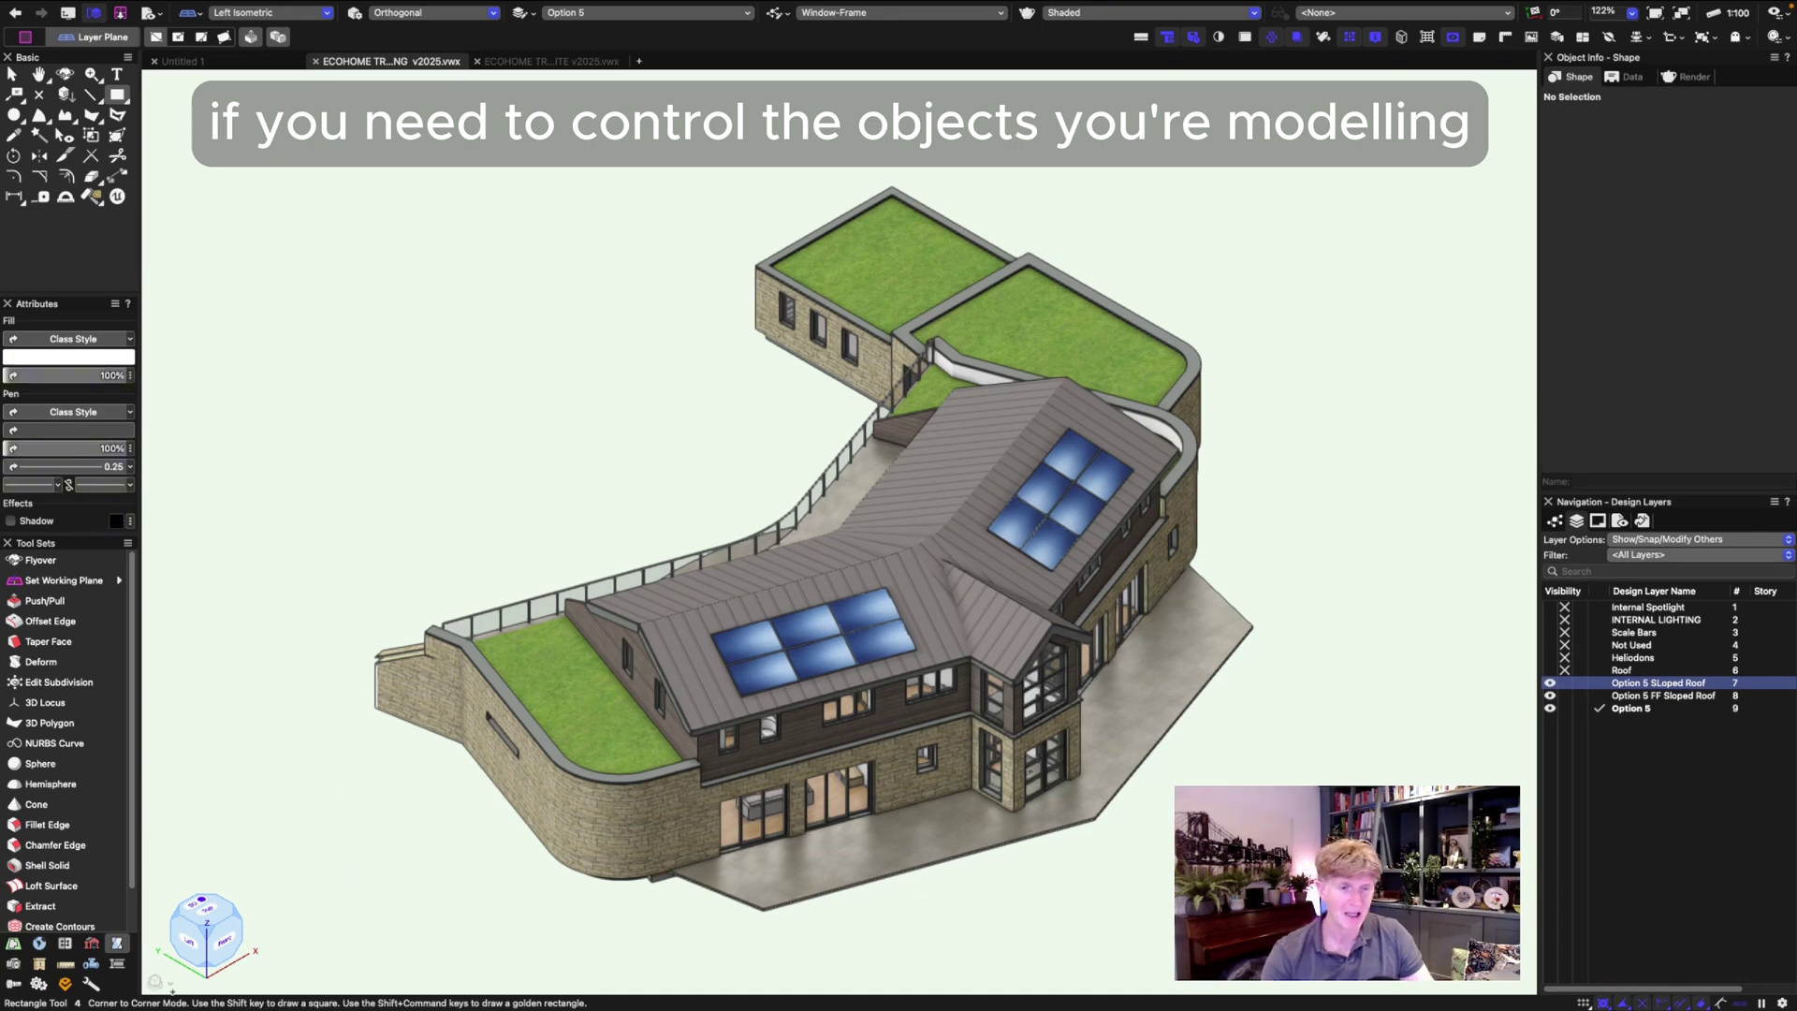
Hide the view cube axes and drag the cube to orbit to a low custom angle
{"action": "left_click", "coordinate": [159, 983]}
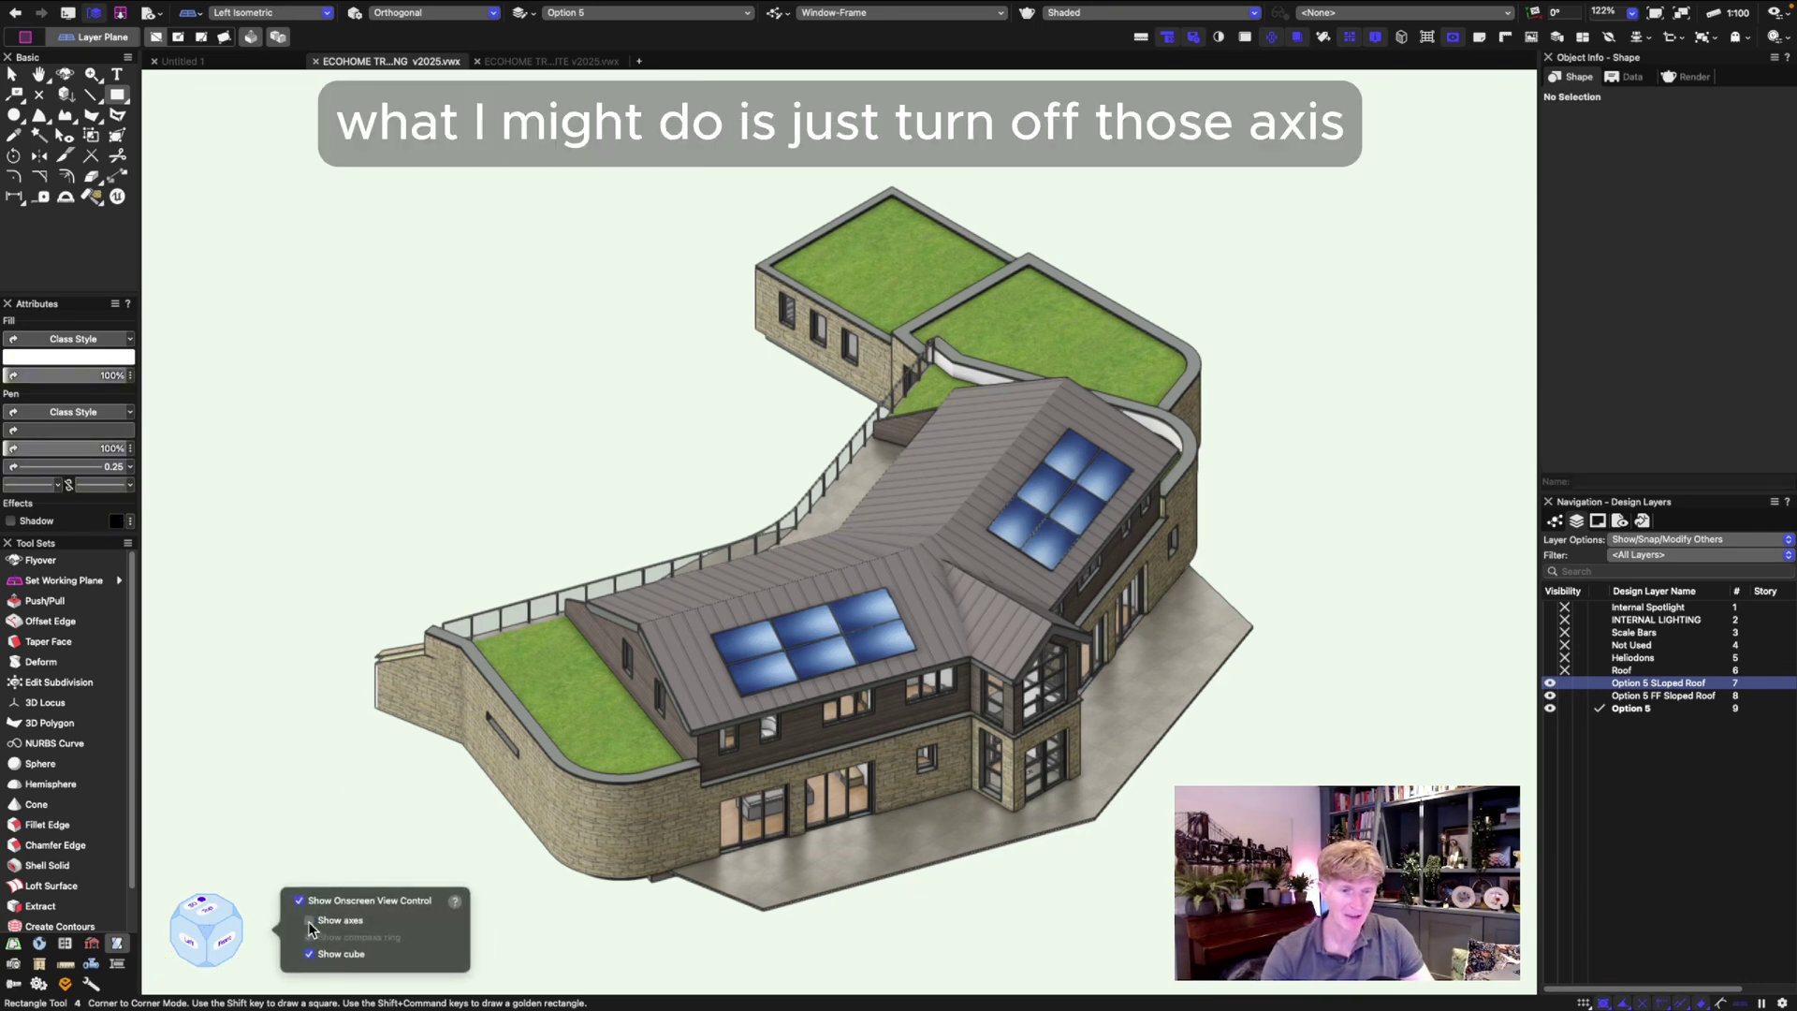
{"action": "key", "text": "x"}
{"action": "left_click", "coordinate": [307, 824]}
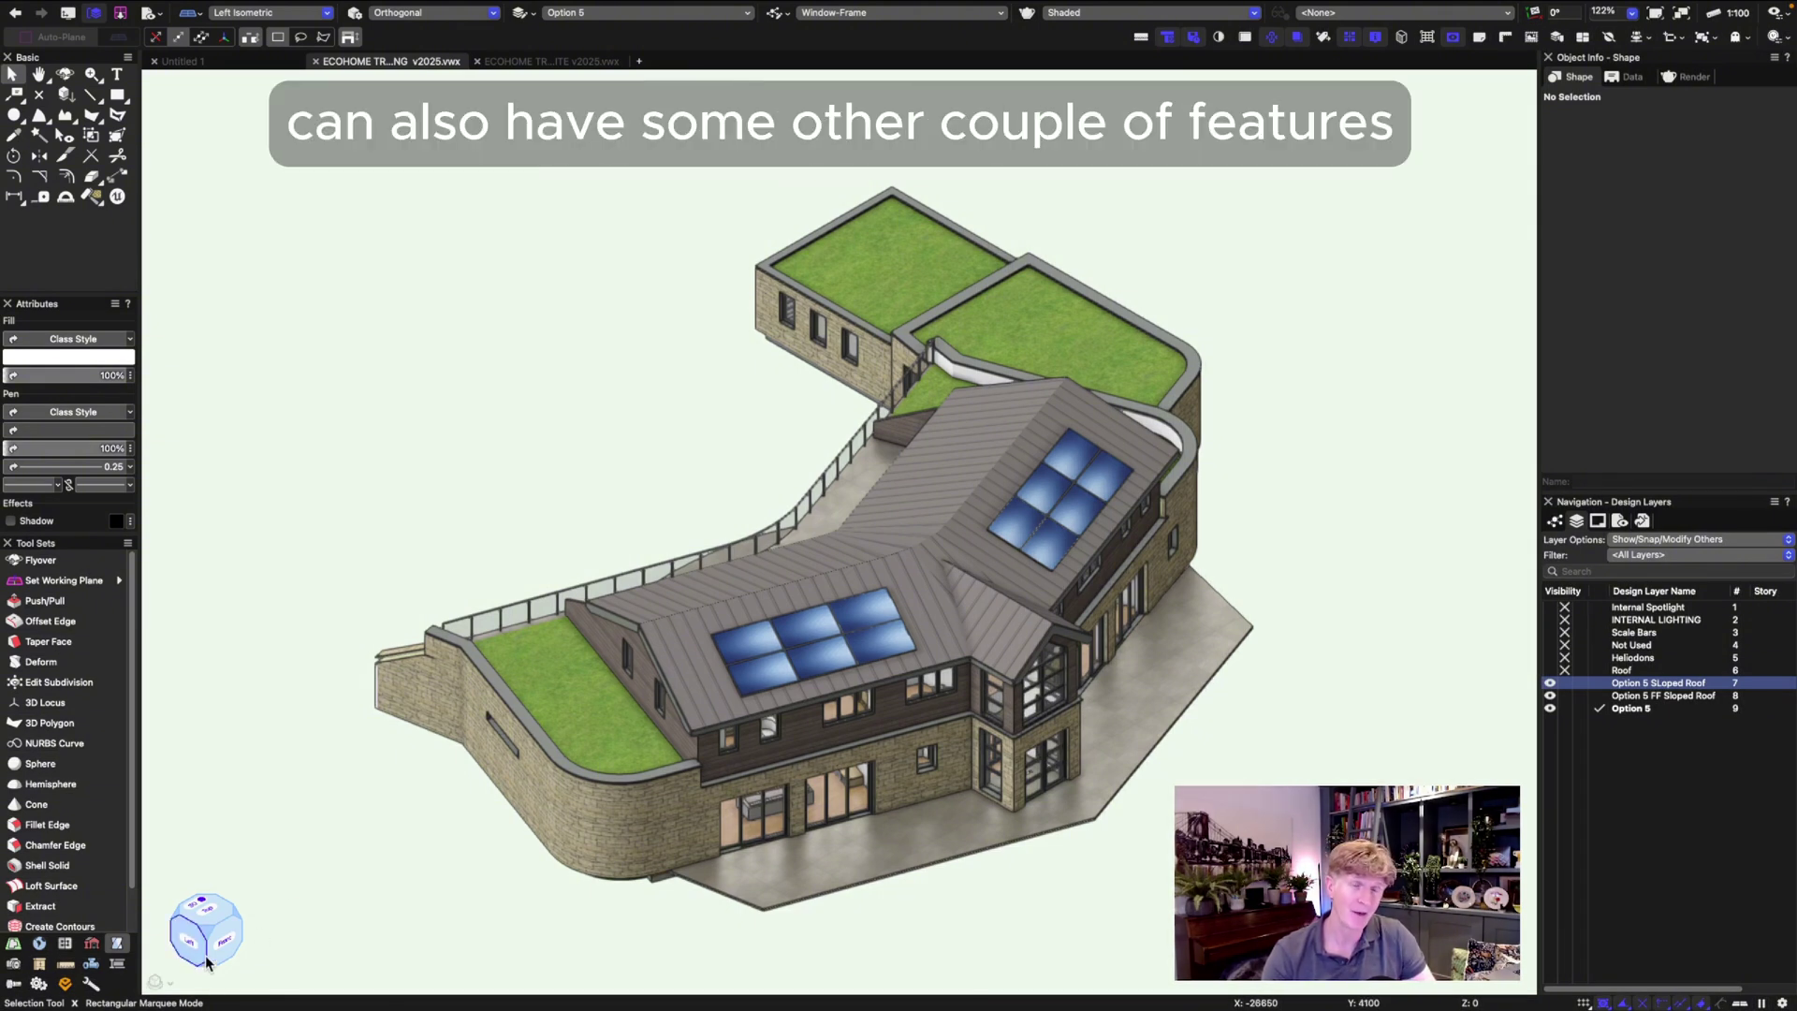
{"action": "mouse_move", "coordinate": [188, 953]}
{"action": "left_mouse_down"}
{"action": "mouse_move", "coordinate": [205, 927]}
{"action": "mouse_move", "coordinate": [209, 949]}
{"action": "mouse_move", "coordinate": [188, 946]}
{"action": "left_mouse_up"}
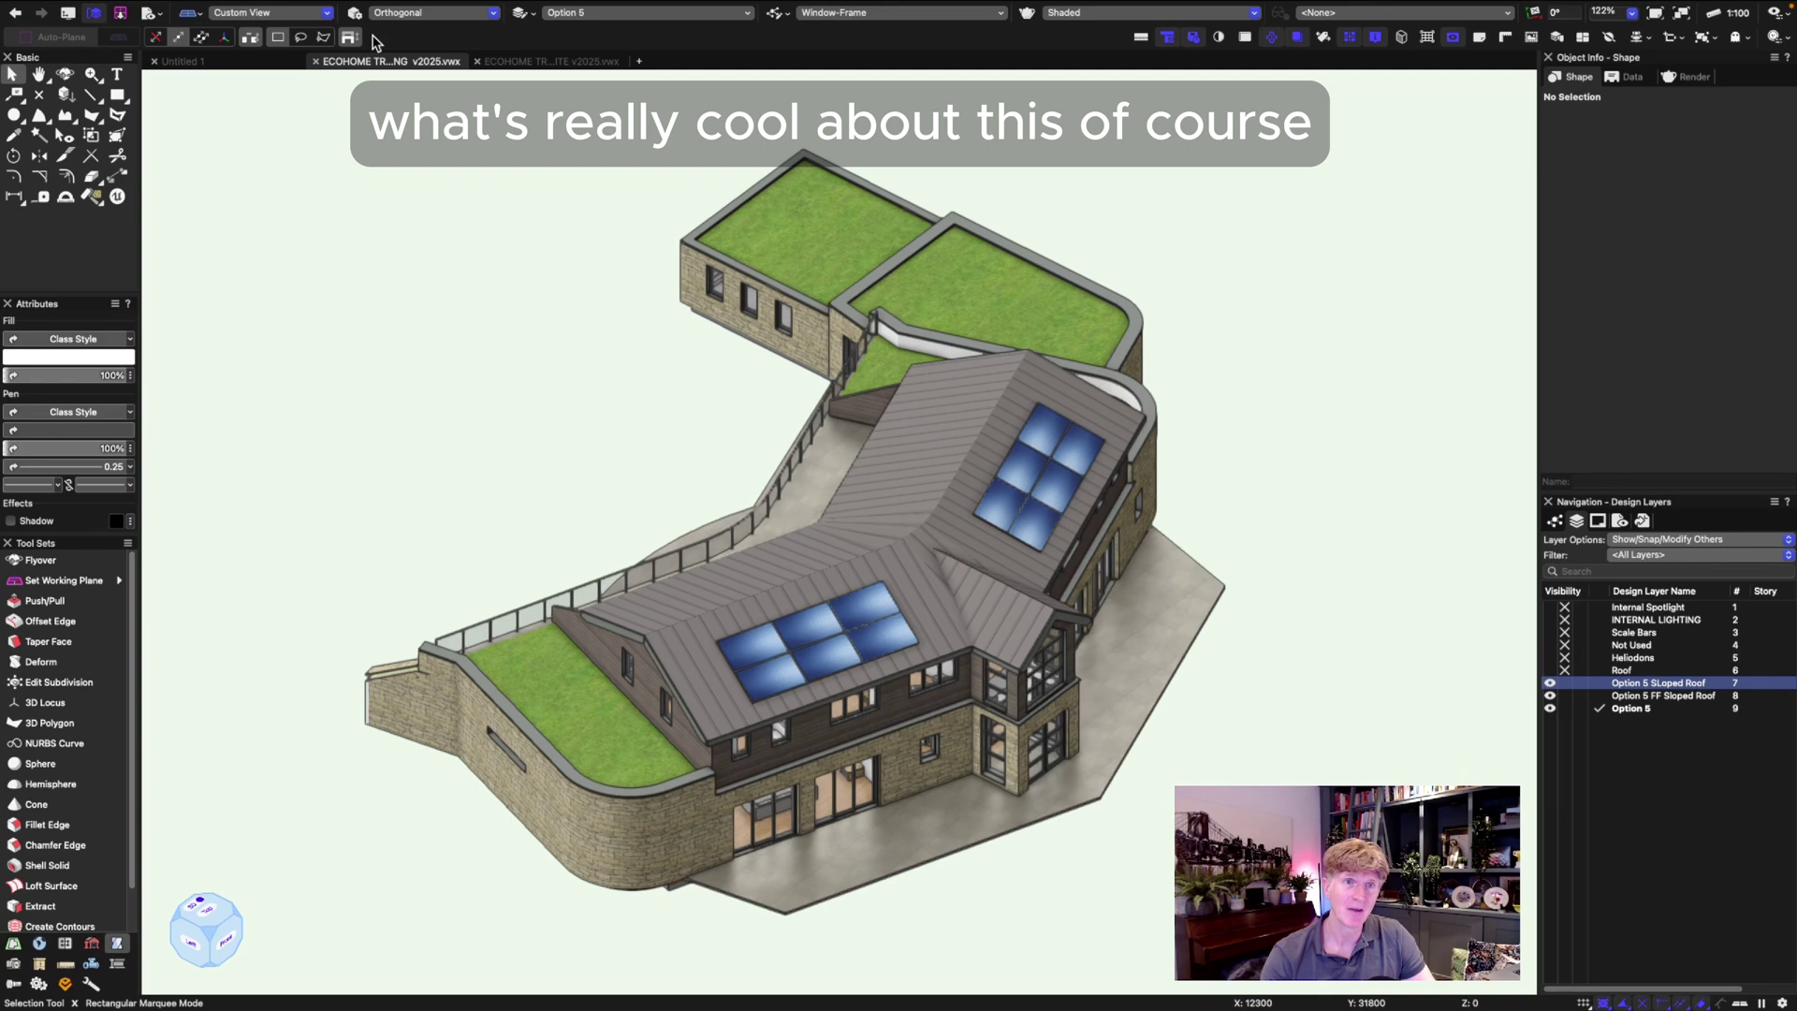
Switch to Normal perspective projection and orbit the house down to near eye level
{"action": "left_click", "coordinate": [426, 12]}
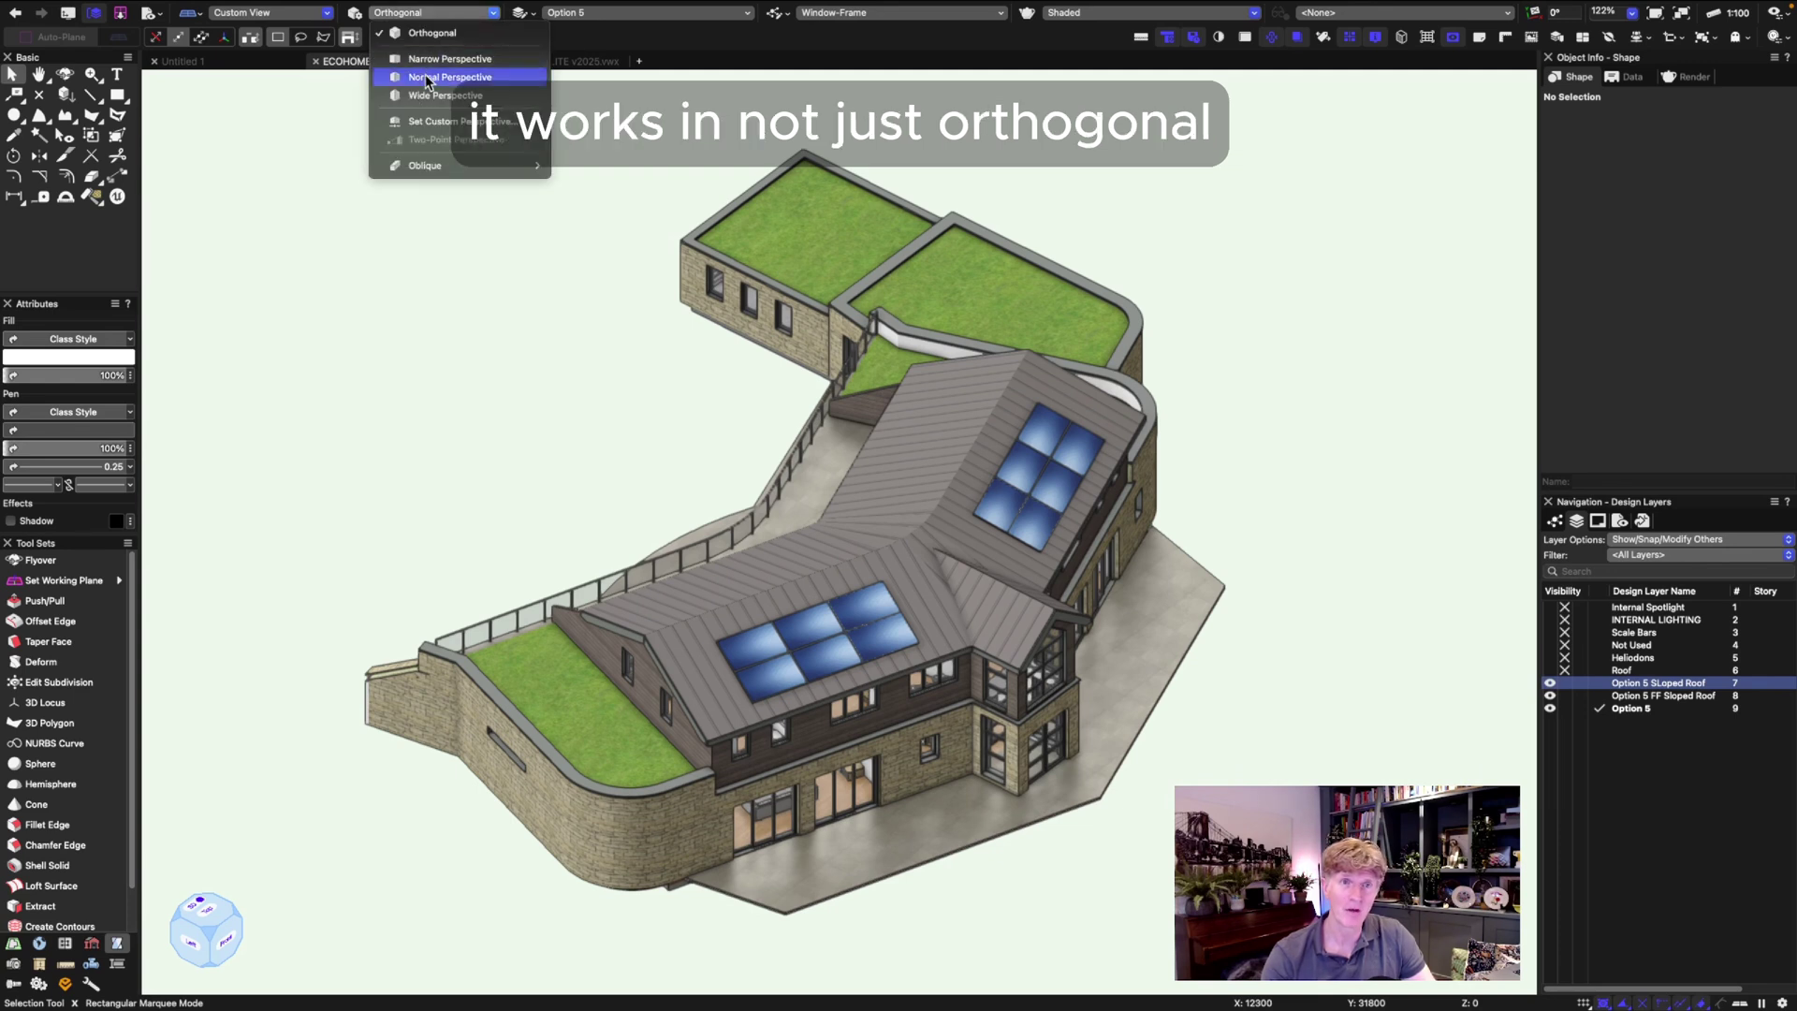
{"action": "left_click", "coordinate": [426, 77]}
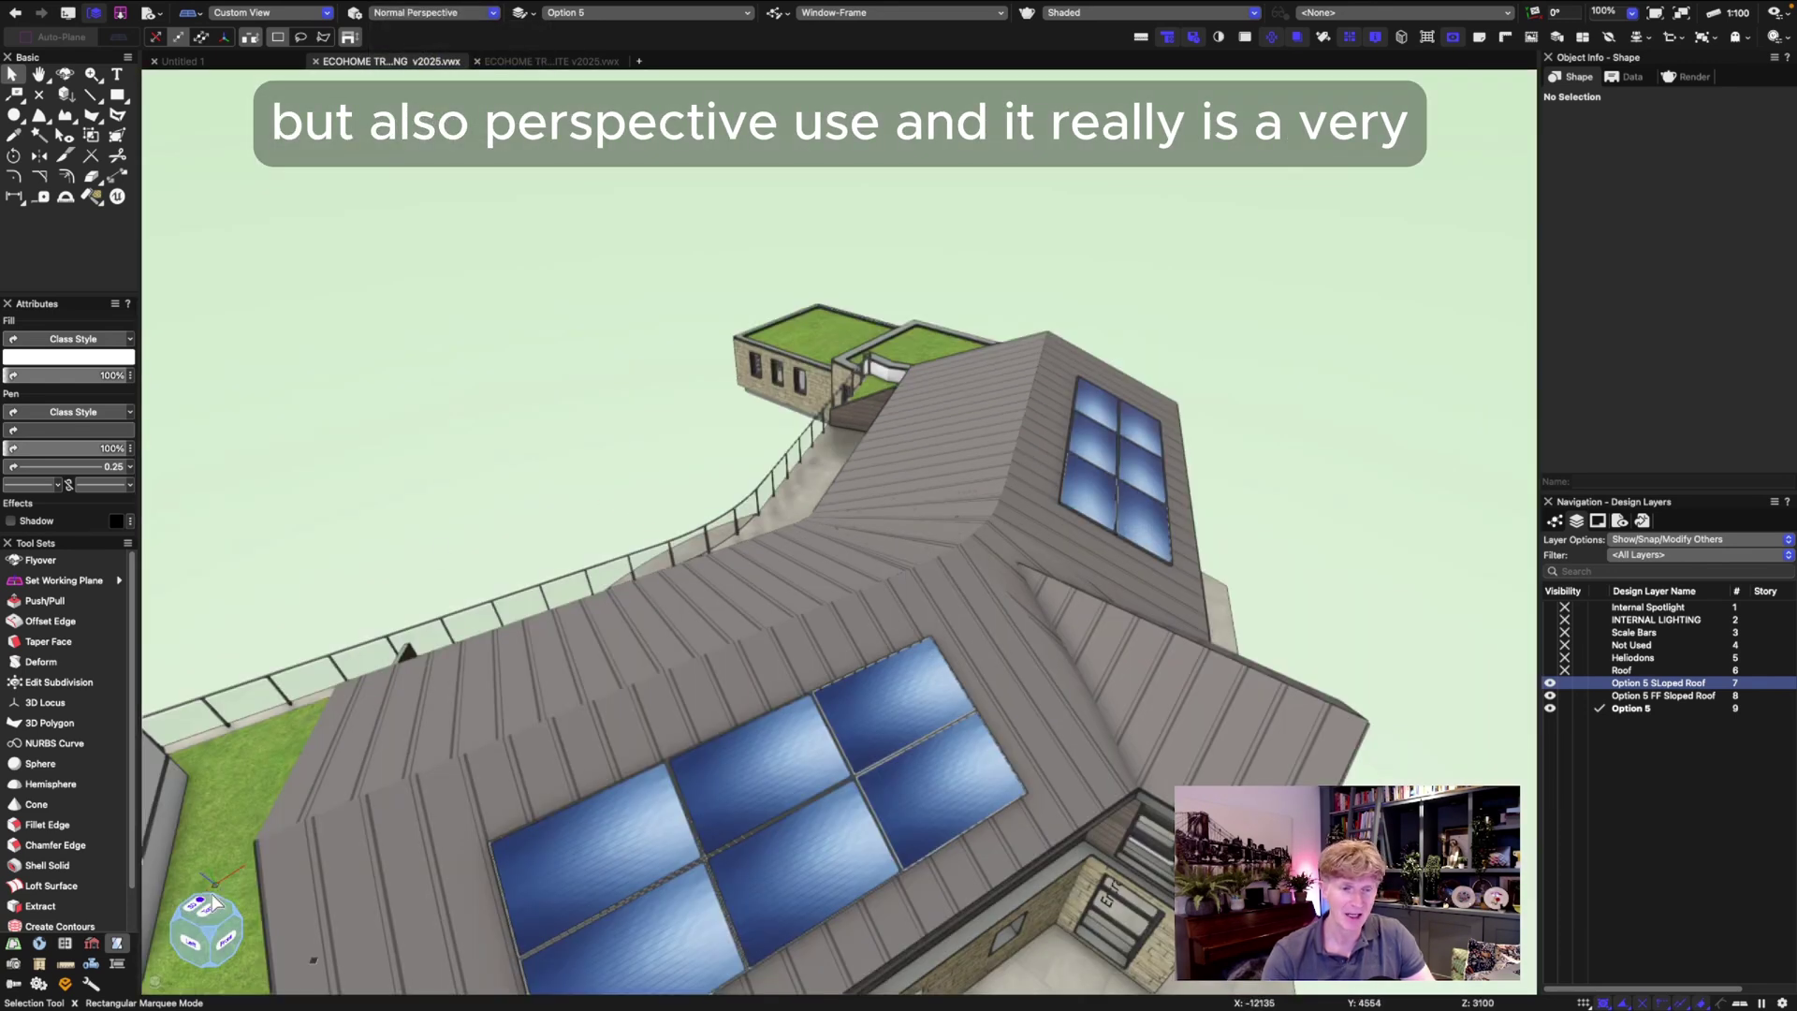
{"action": "left_click_drag", "start_coordinate": [213, 901], "coordinate": [196, 928]}
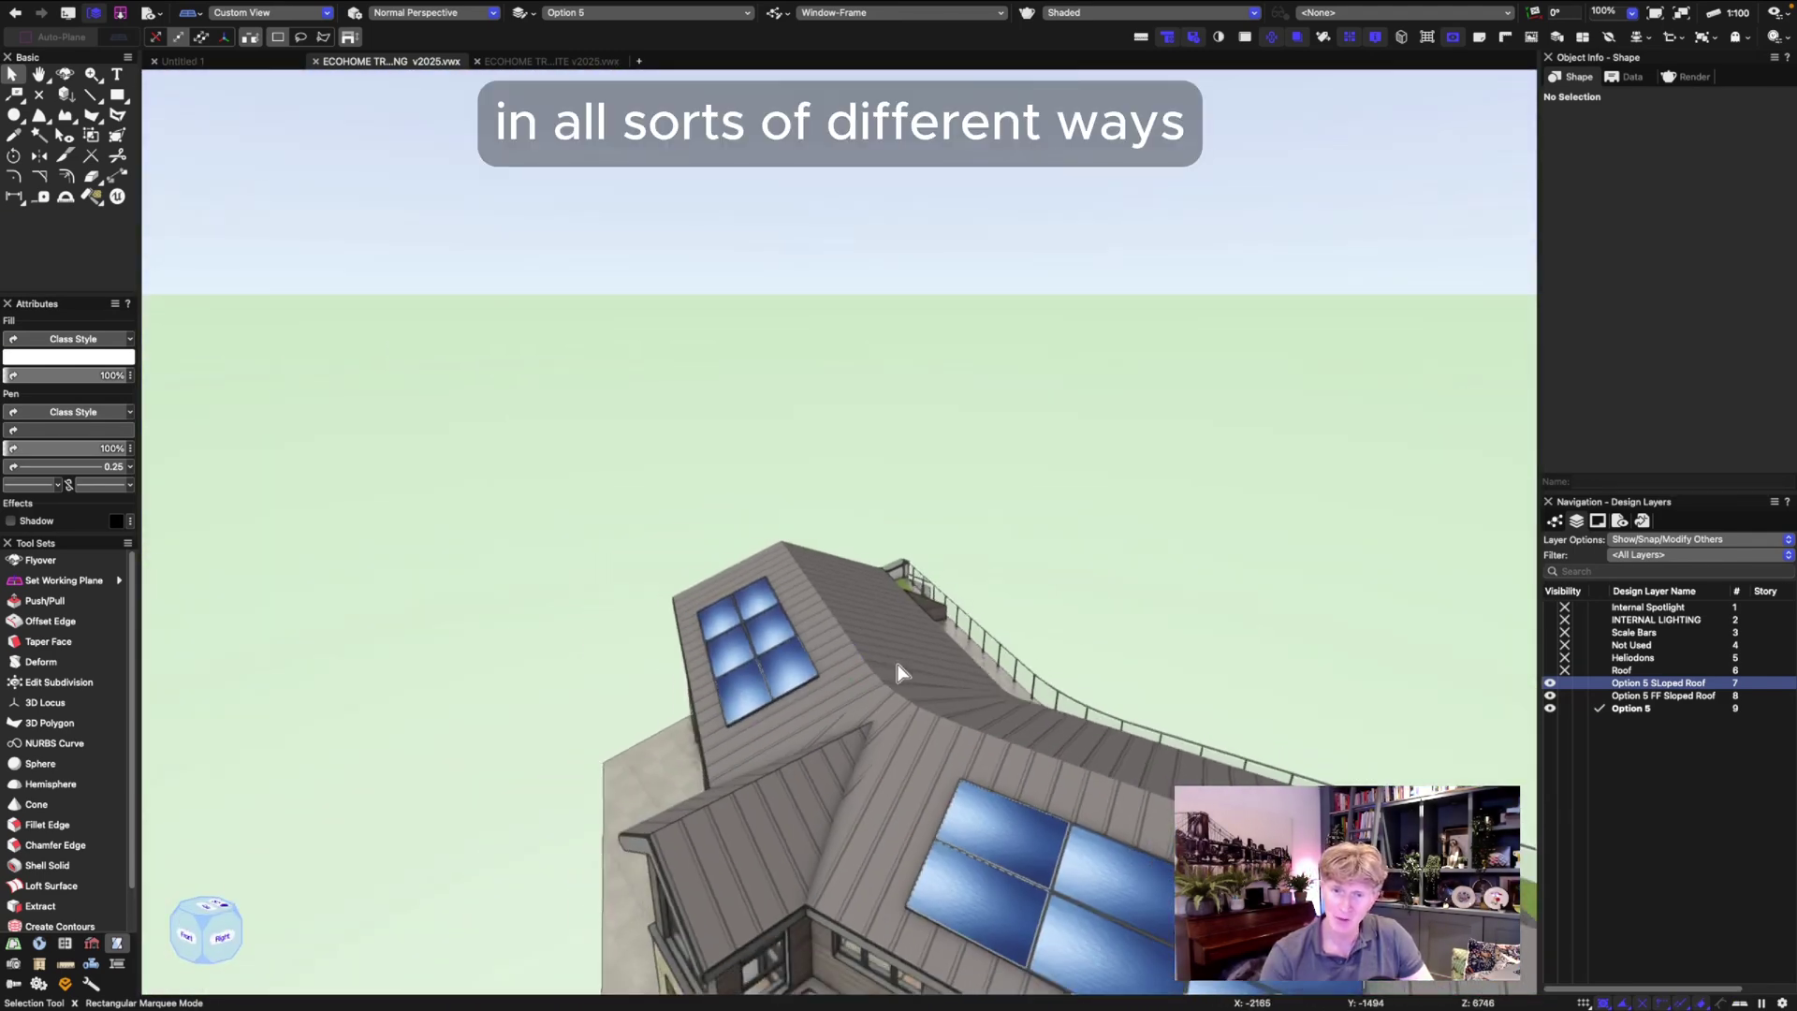
{"action": "scroll", "coordinate": [897, 672], "scroll_direction": "down", "scroll_amount": 5}
{"action": "middle_click_drag", "start_coordinate": [896, 672], "coordinate": [847, 562]}
{"action": "scroll", "coordinate": [884, 598], "scroll_direction": "up", "scroll_amount": 5}
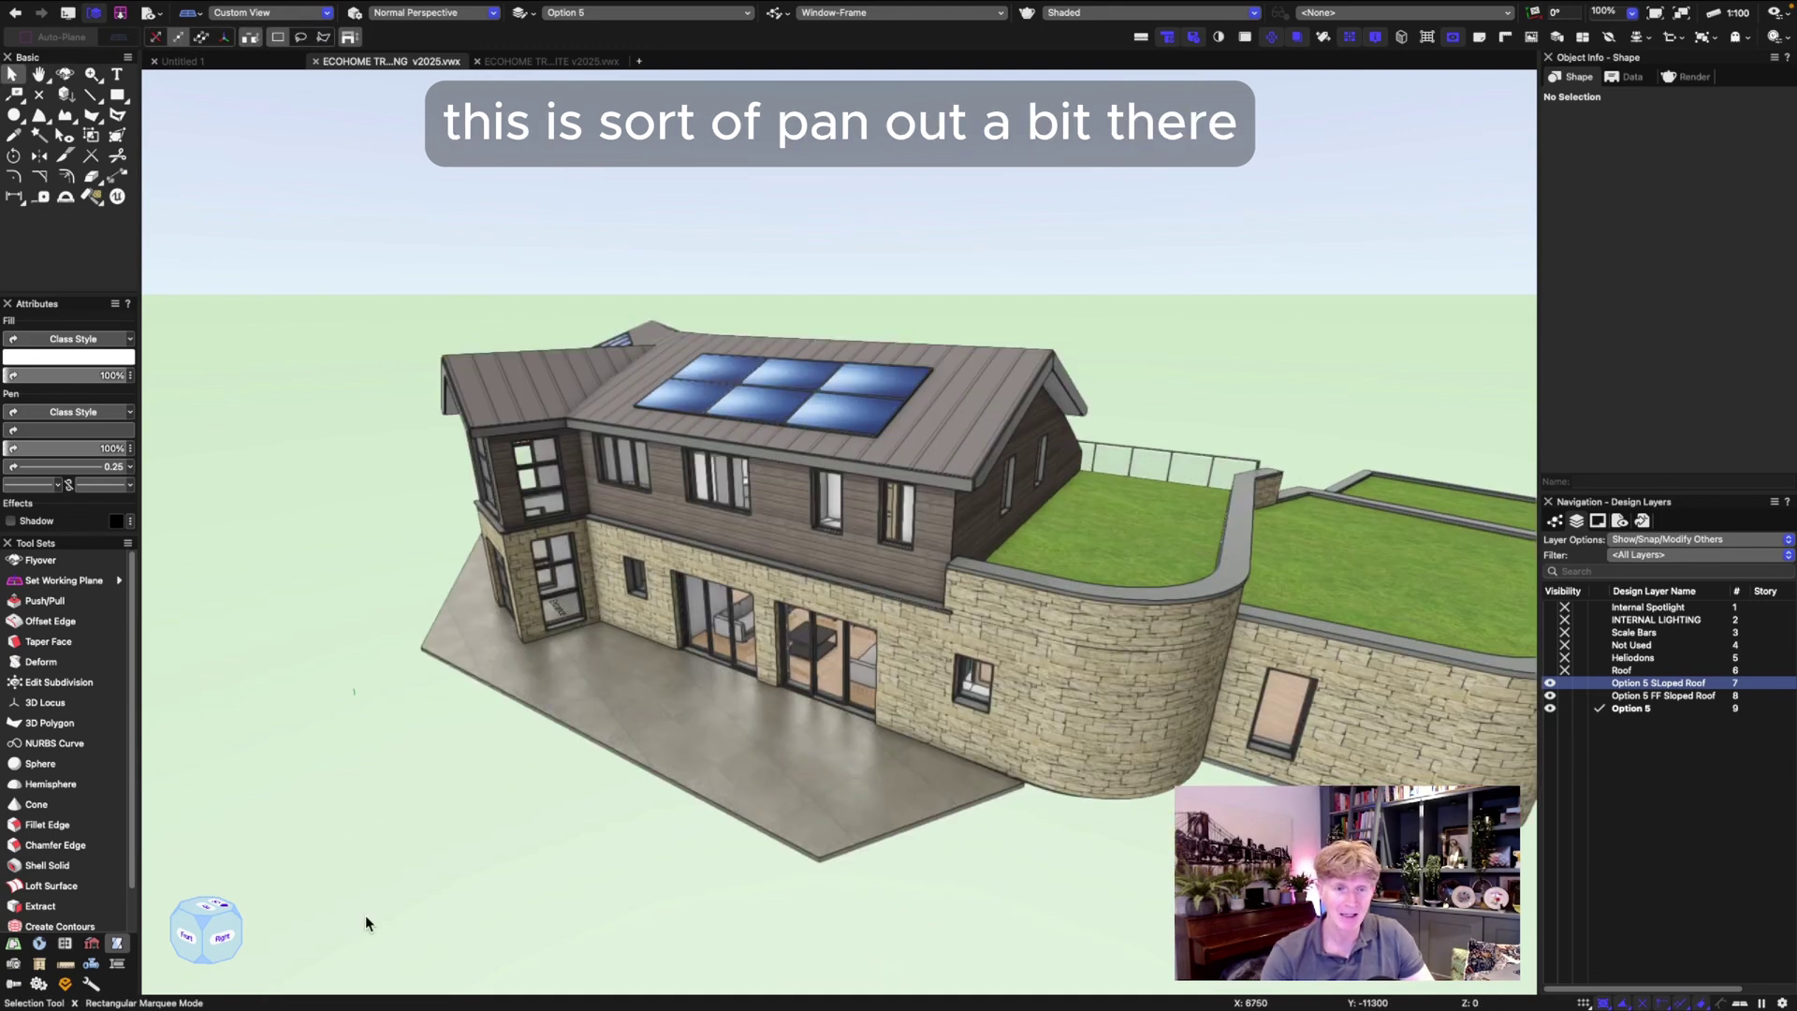
{"action": "left_click_drag", "start_coordinate": [222, 941], "coordinate": [223, 931]}
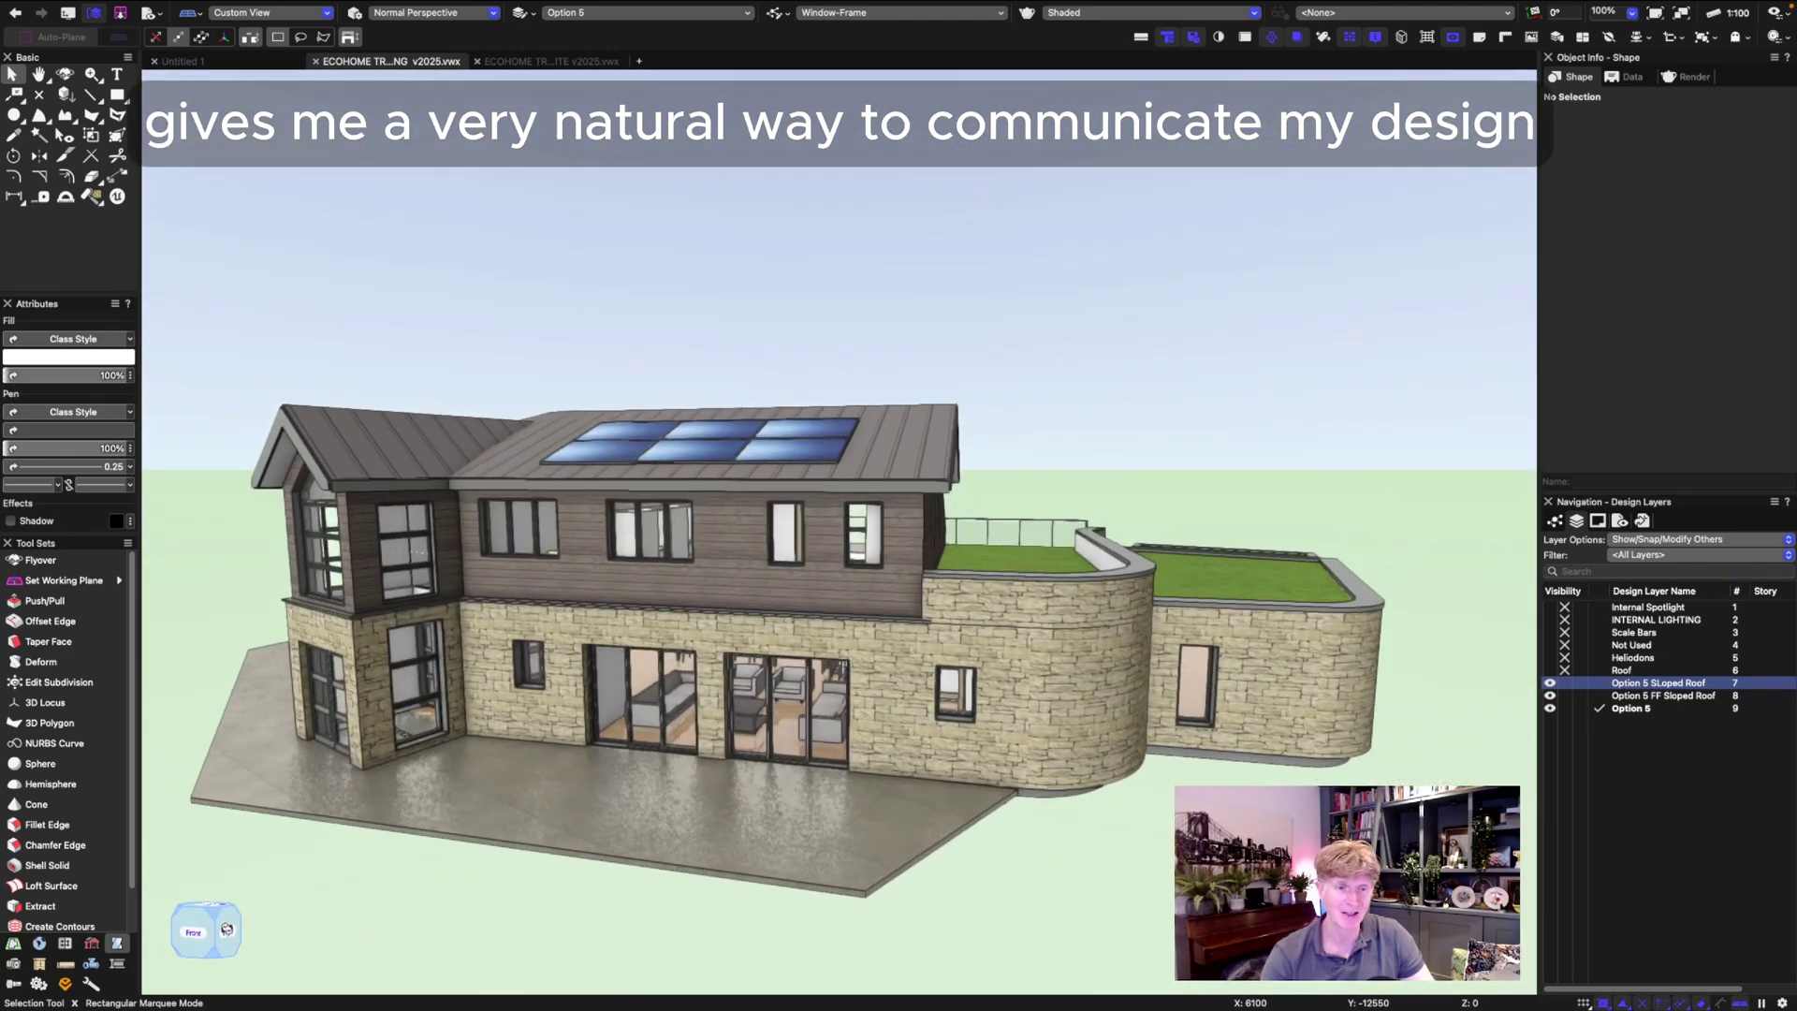
View the house from its front, back and left faces, then nudge the back view with Flyover
{"action": "left_click", "coordinate": [190, 932]}
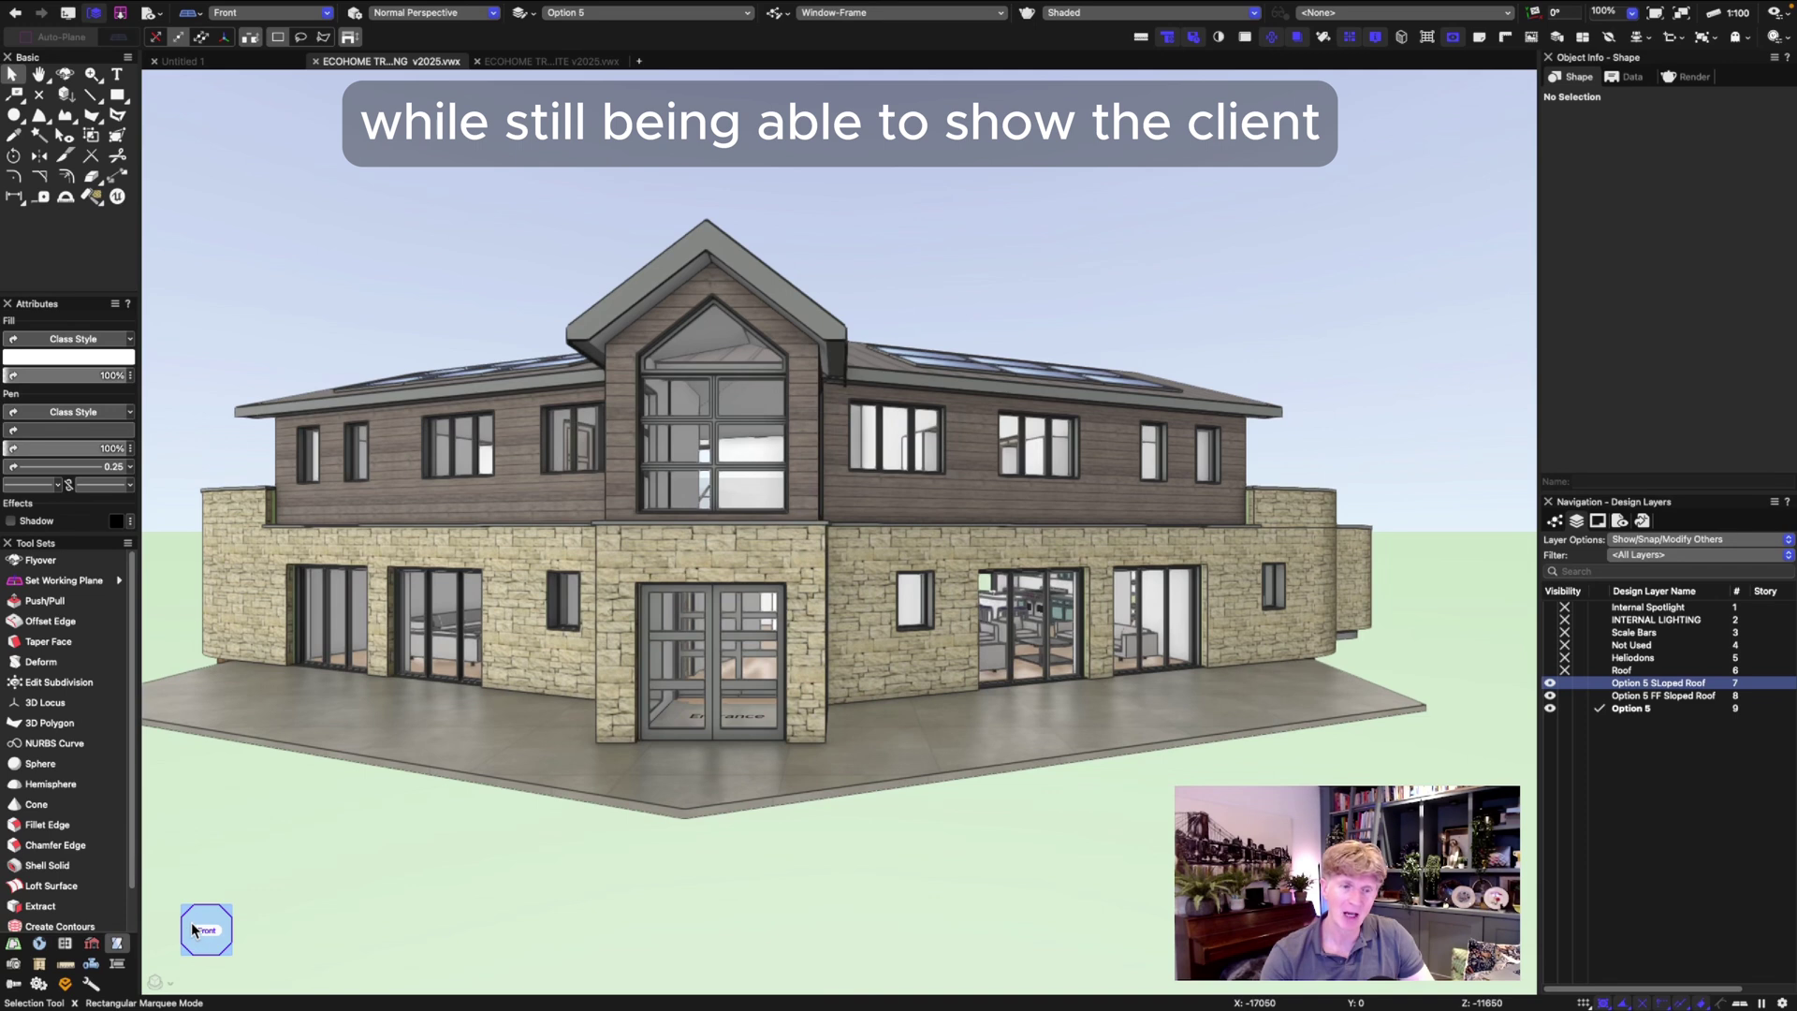
{"action": "left_click", "coordinate": [210, 932]}
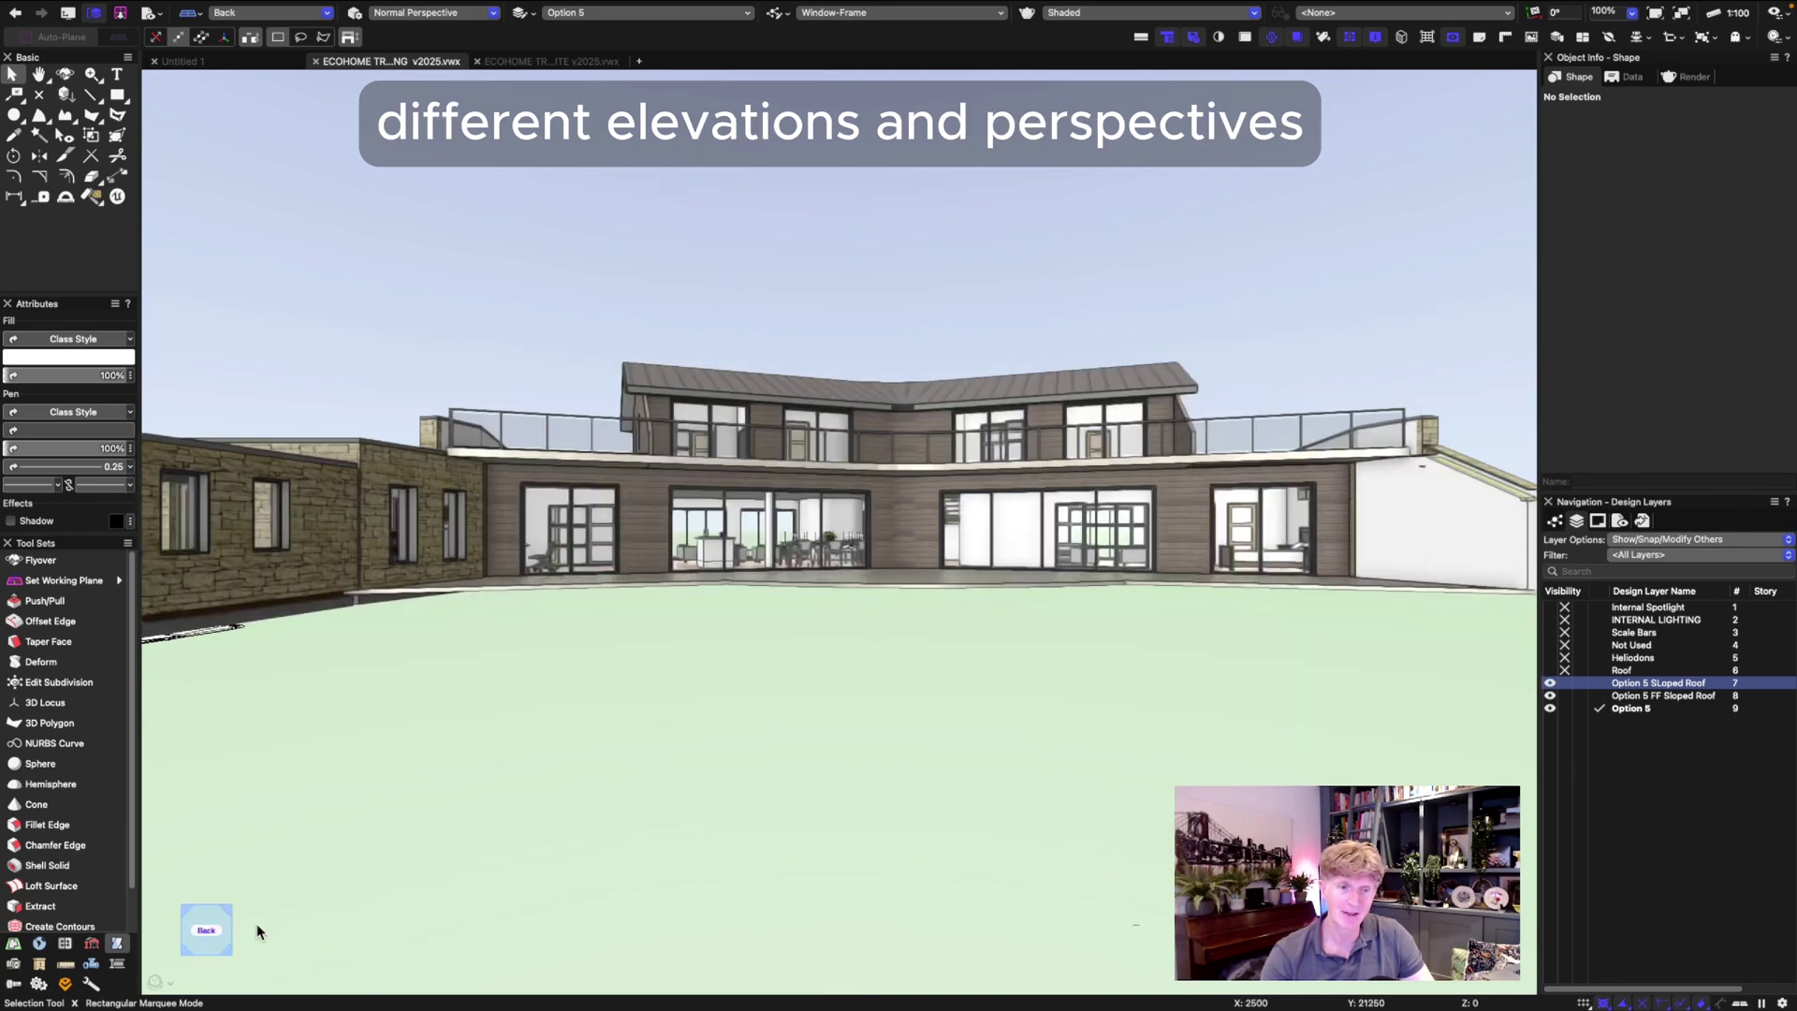
{"action": "left_click", "coordinate": [231, 925]}
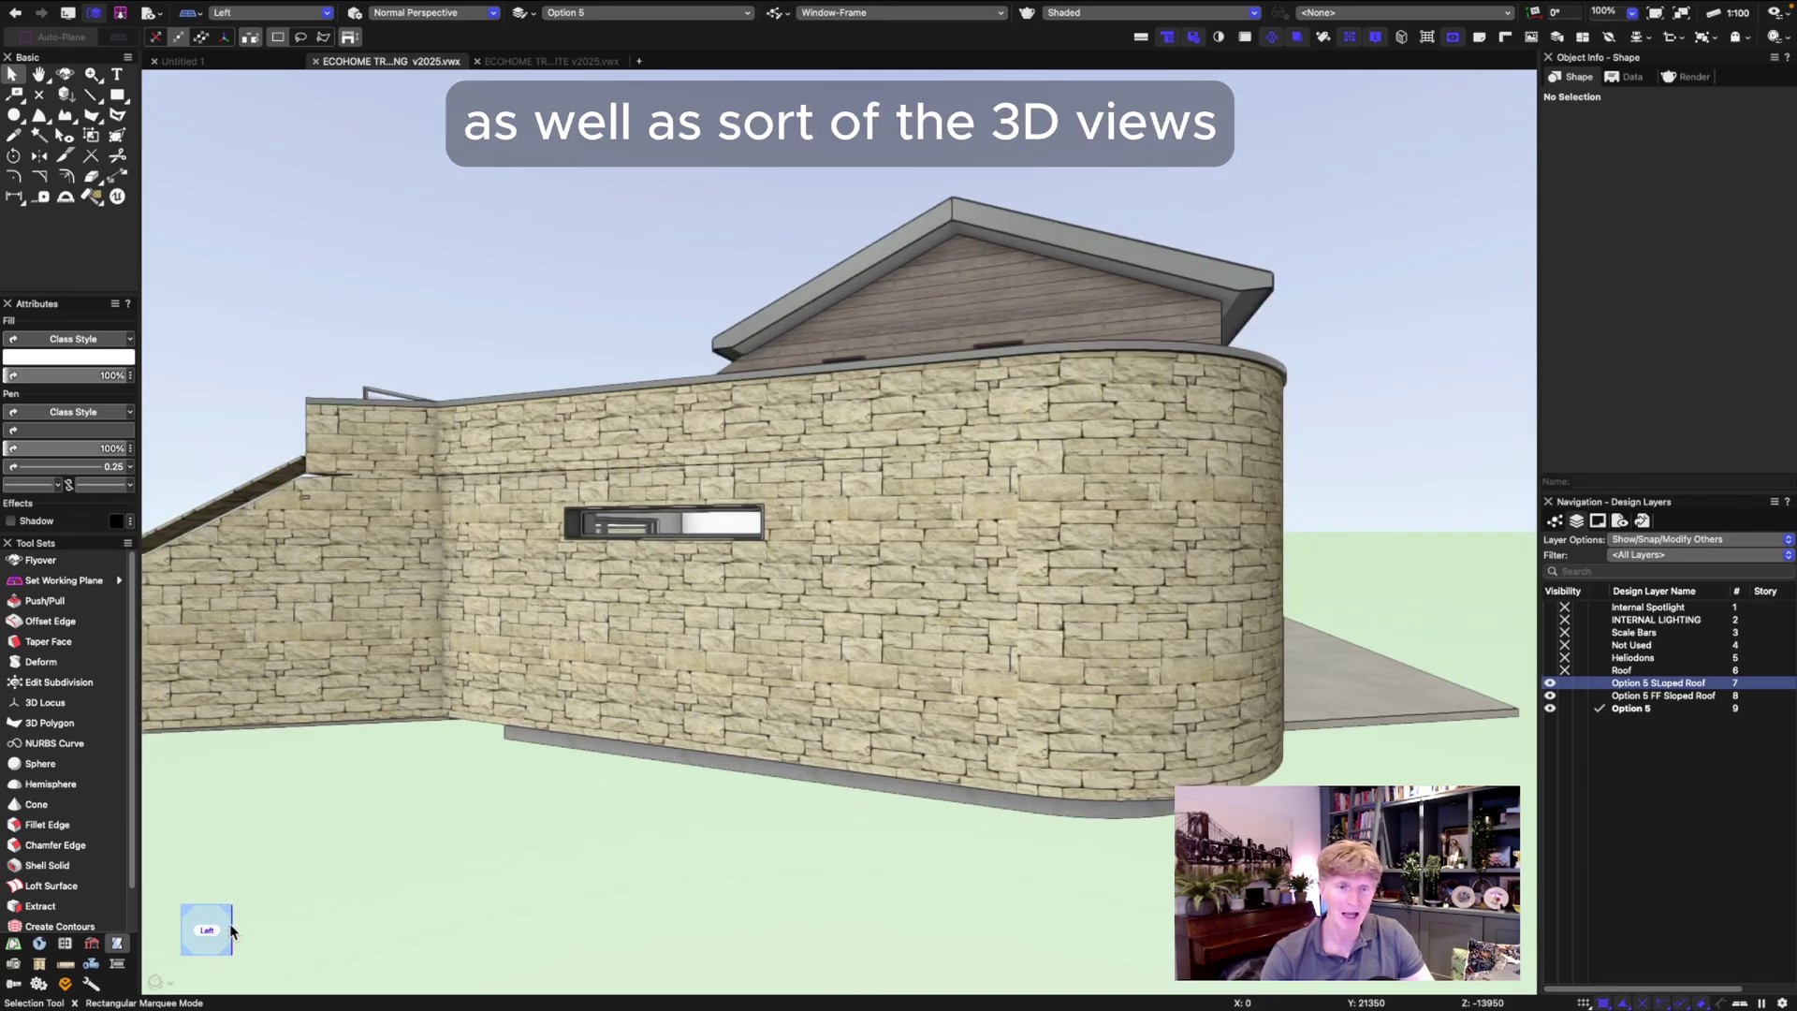
{"action": "left_click", "coordinate": [181, 934]}
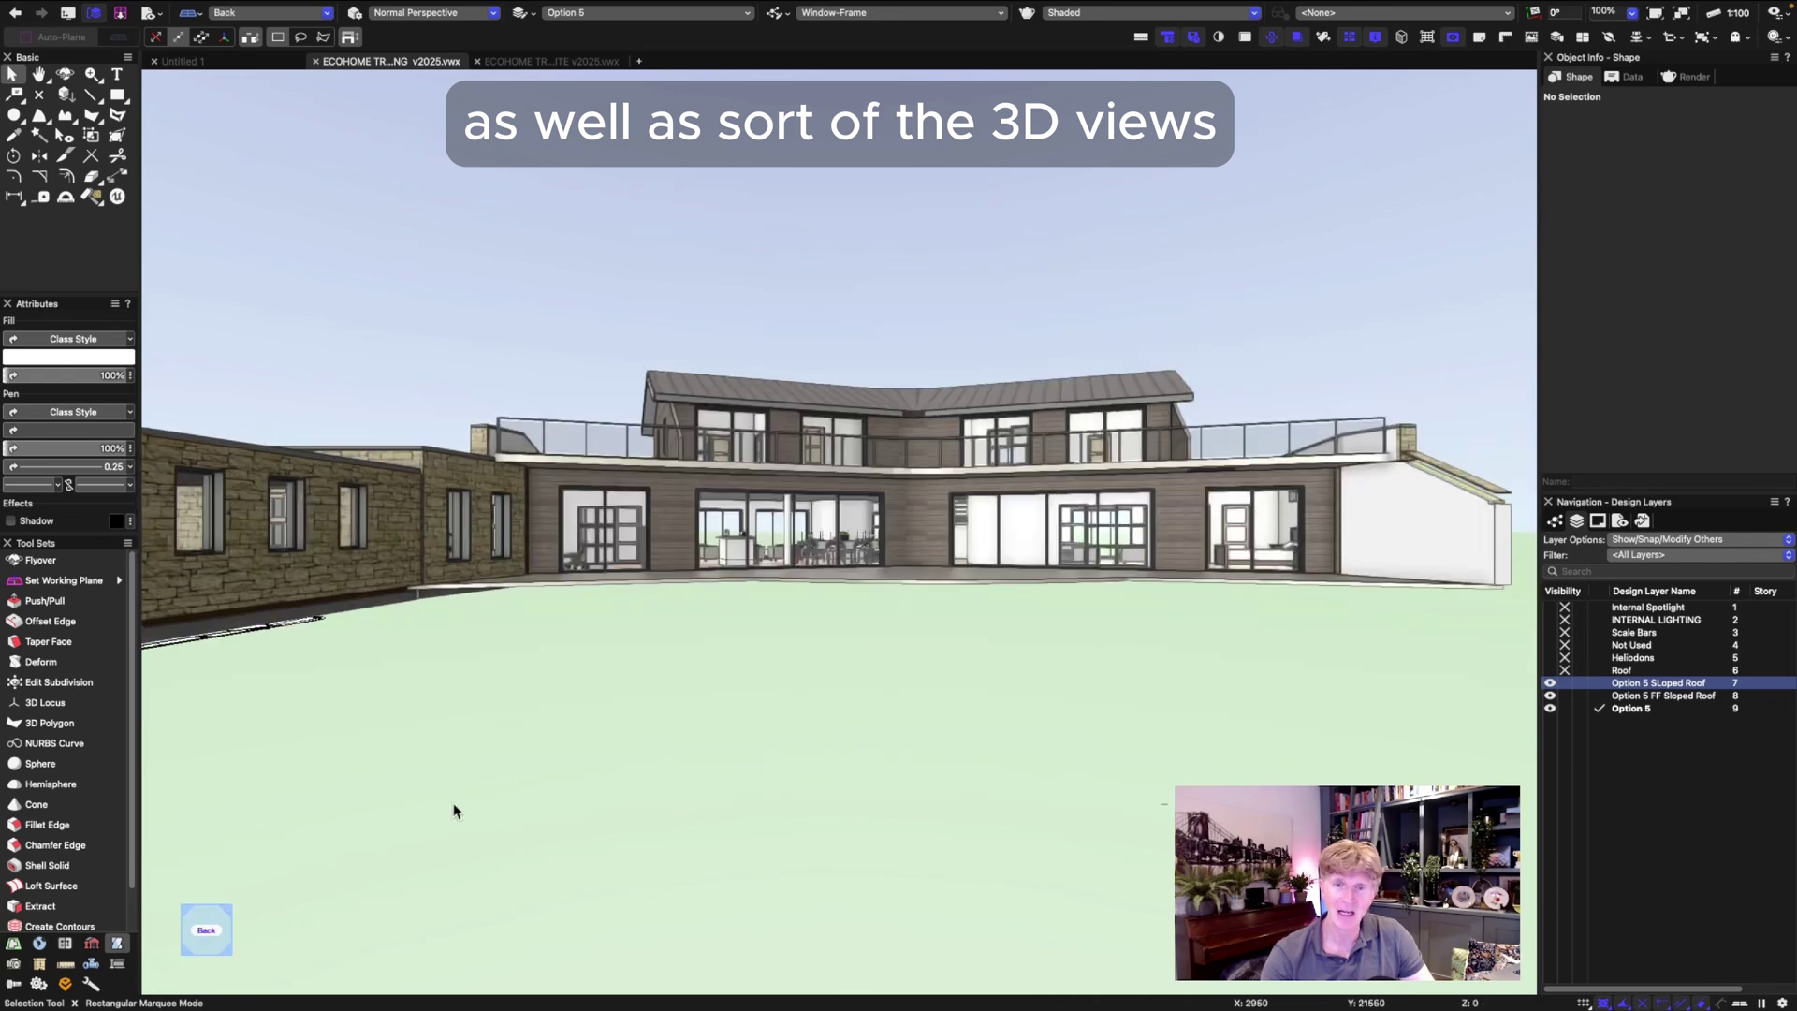
{"action": "key", "text": "shift+c"}
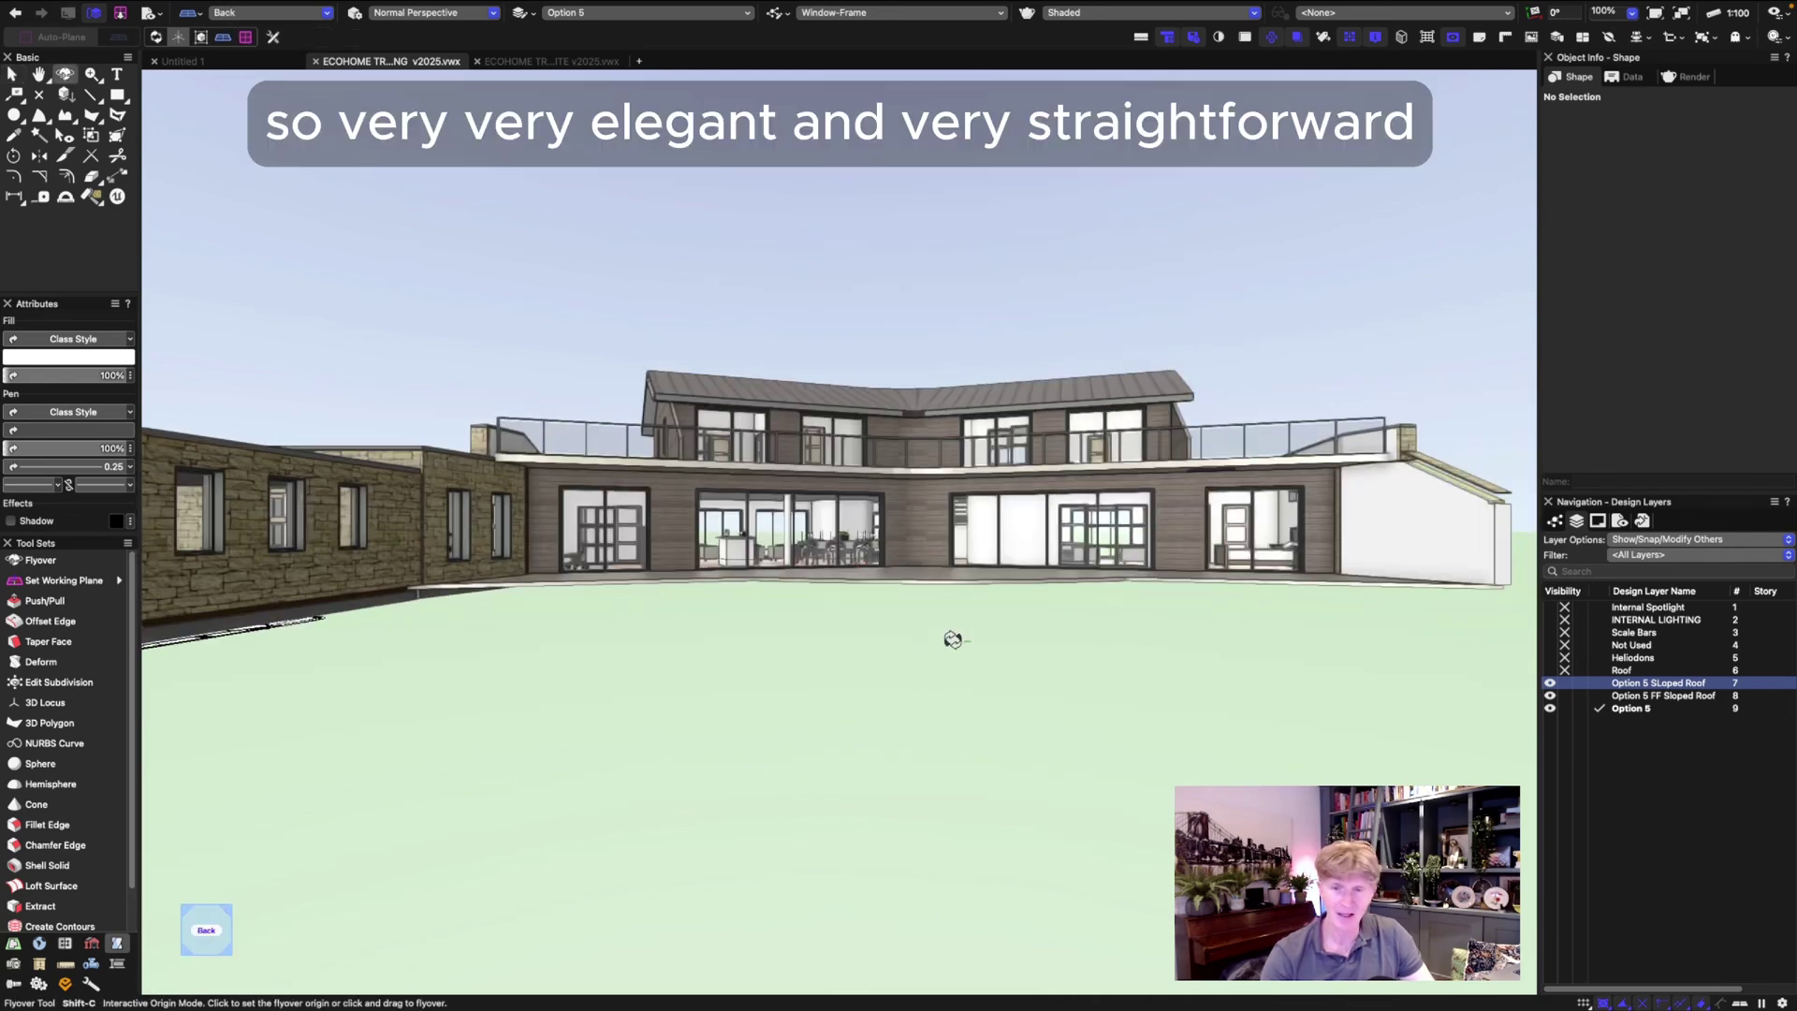
{"action": "left_click_drag", "start_coordinate": [951, 637], "coordinate": [899, 590]}
{"action": "key", "text": "x"}
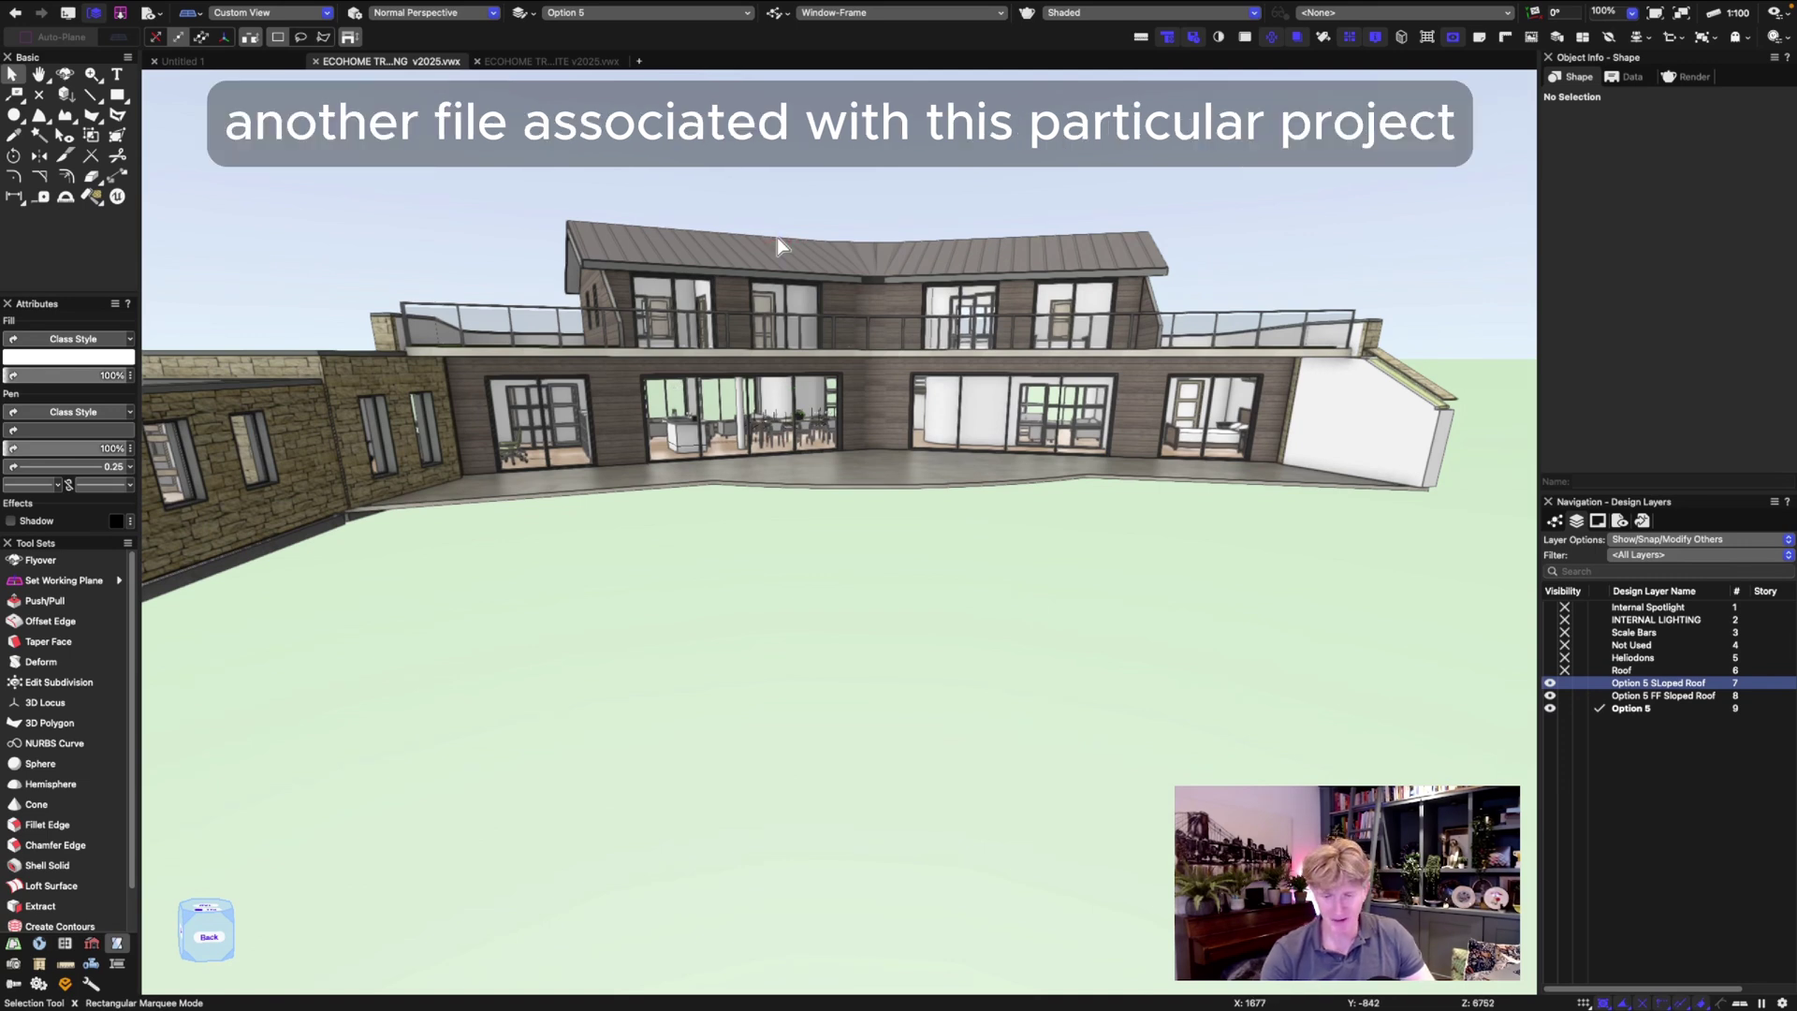
Set the right isometric view, then switch to the site file and dismiss the autosave prompt
{"action": "key", "text": "3"}
{"action": "left_click", "coordinate": [543, 60]}
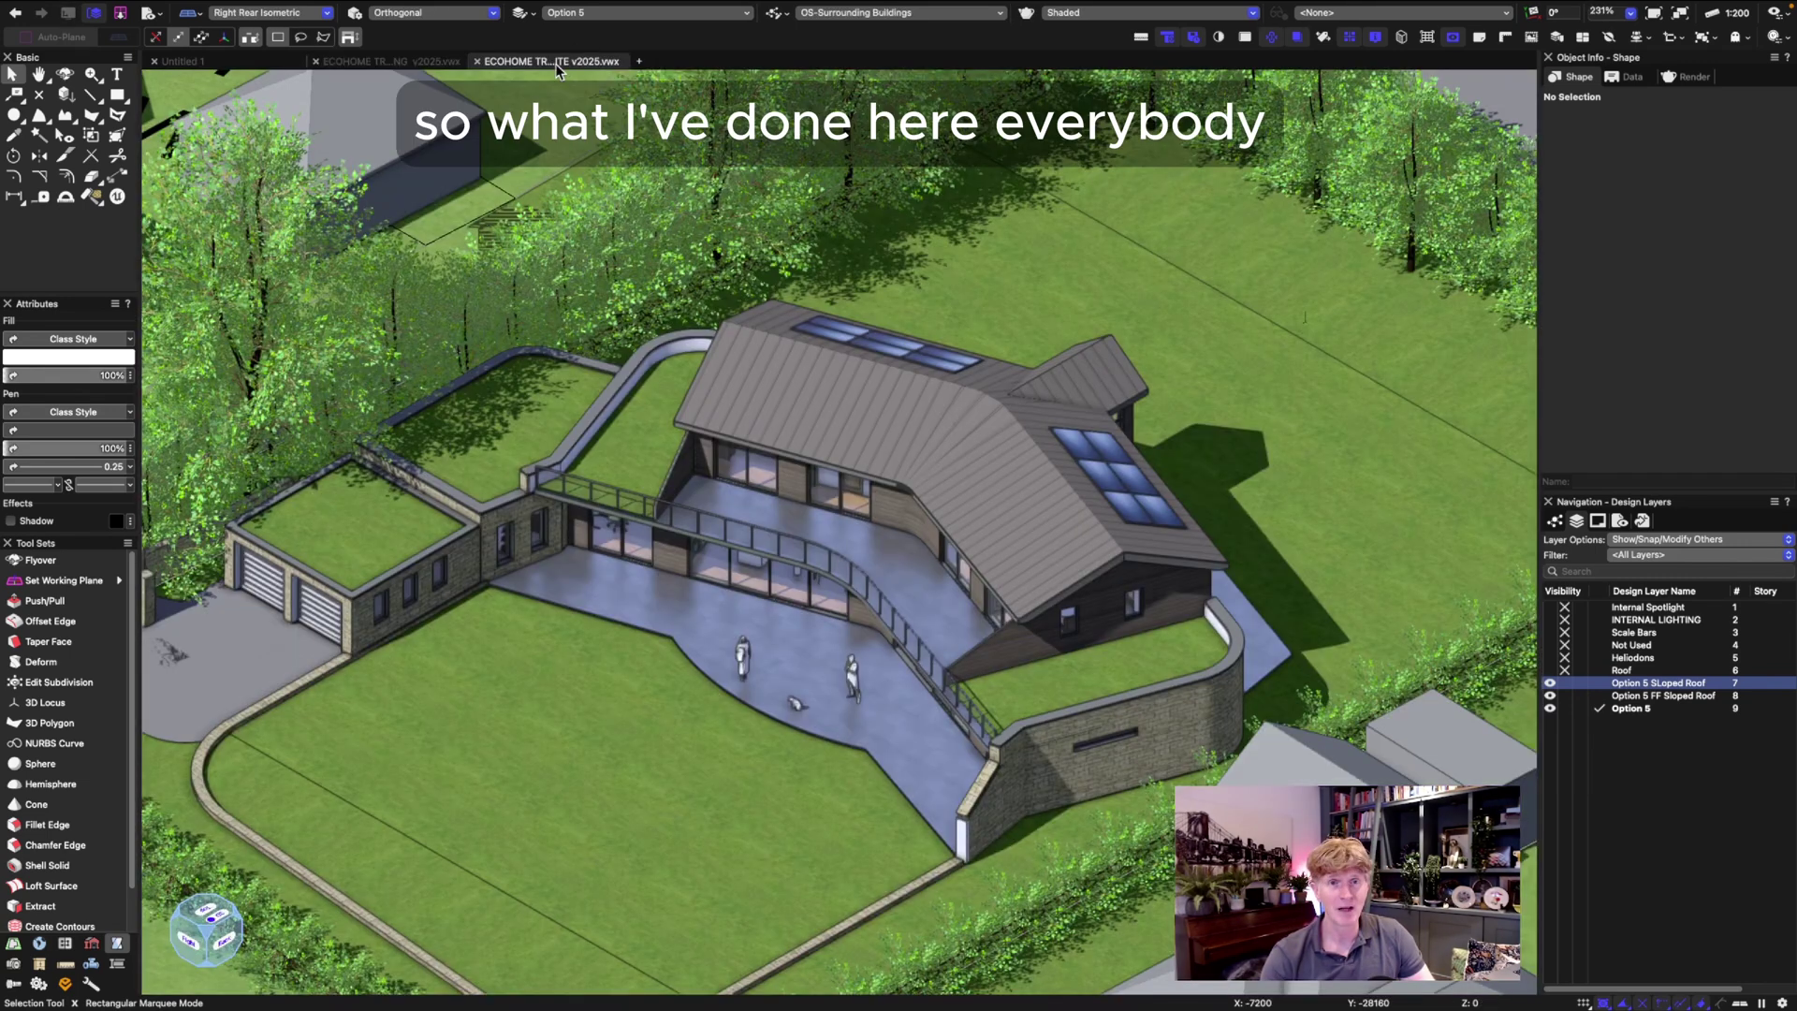
{"action": "left_click", "coordinate": [945, 334]}
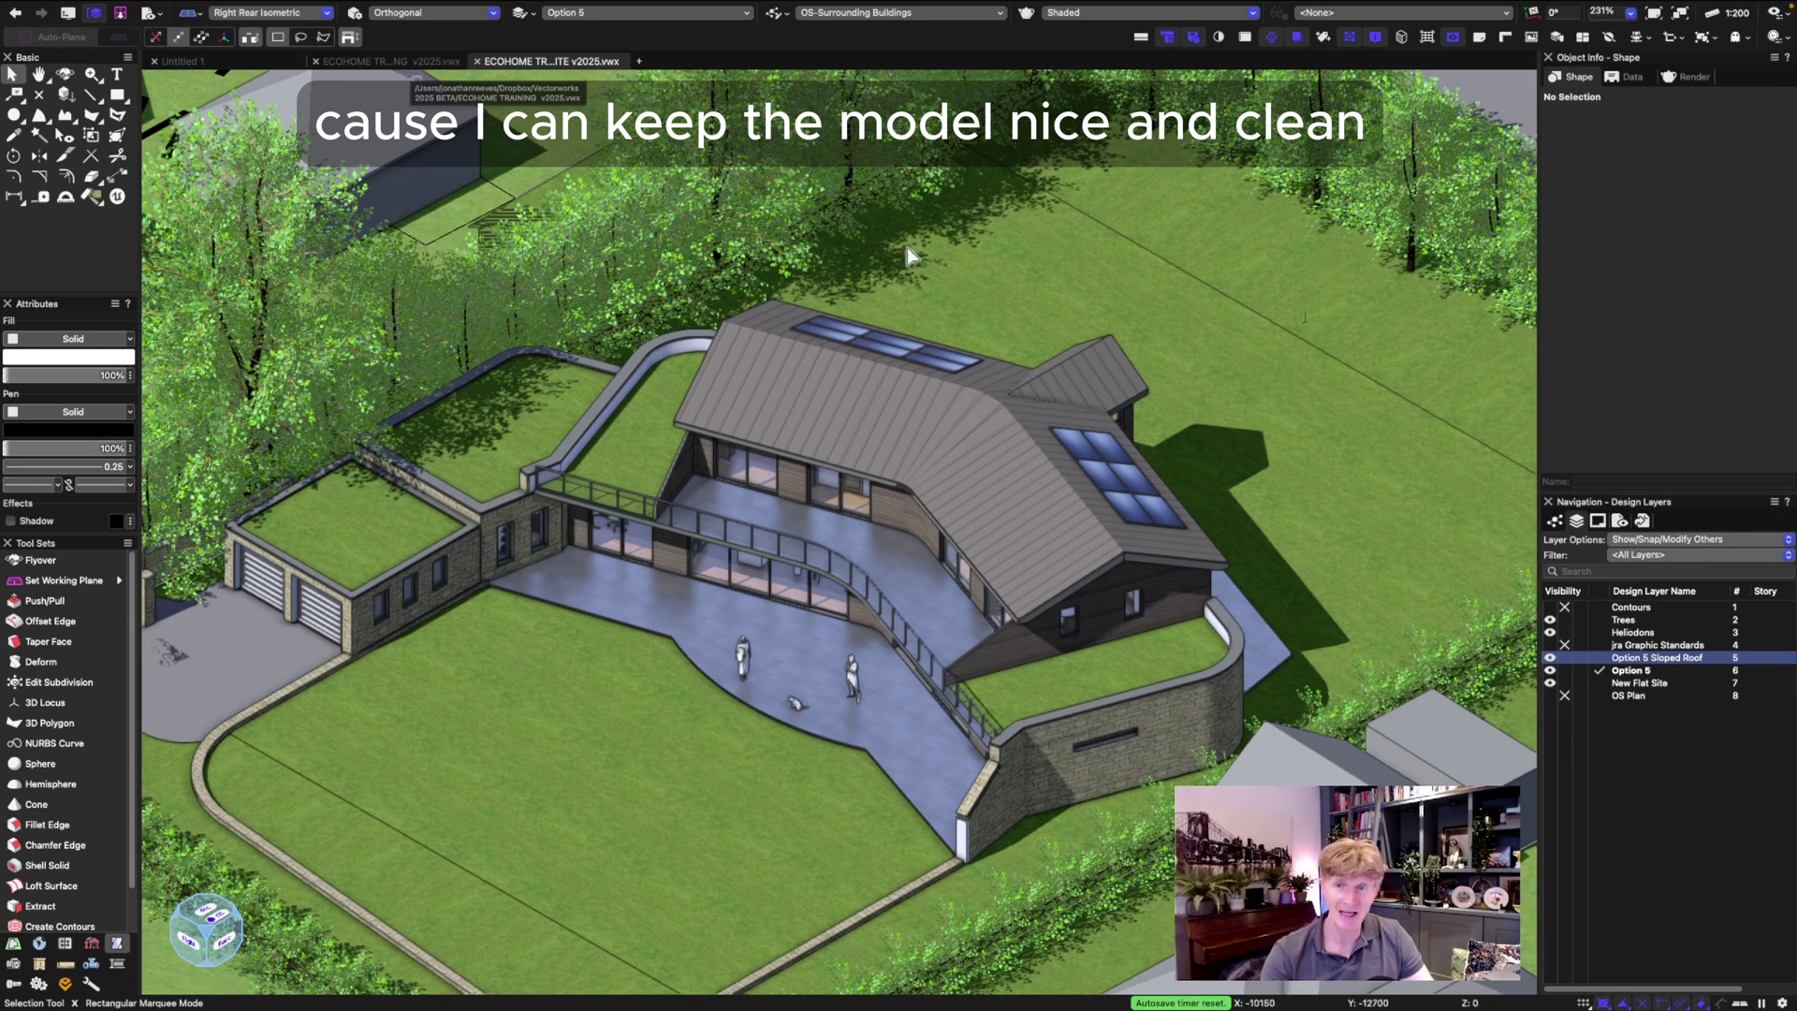
Check the ECOHOME TRAINING v2025 entry in References and select the referenced house viewport
{"action": "left_click", "coordinate": [1643, 523]}
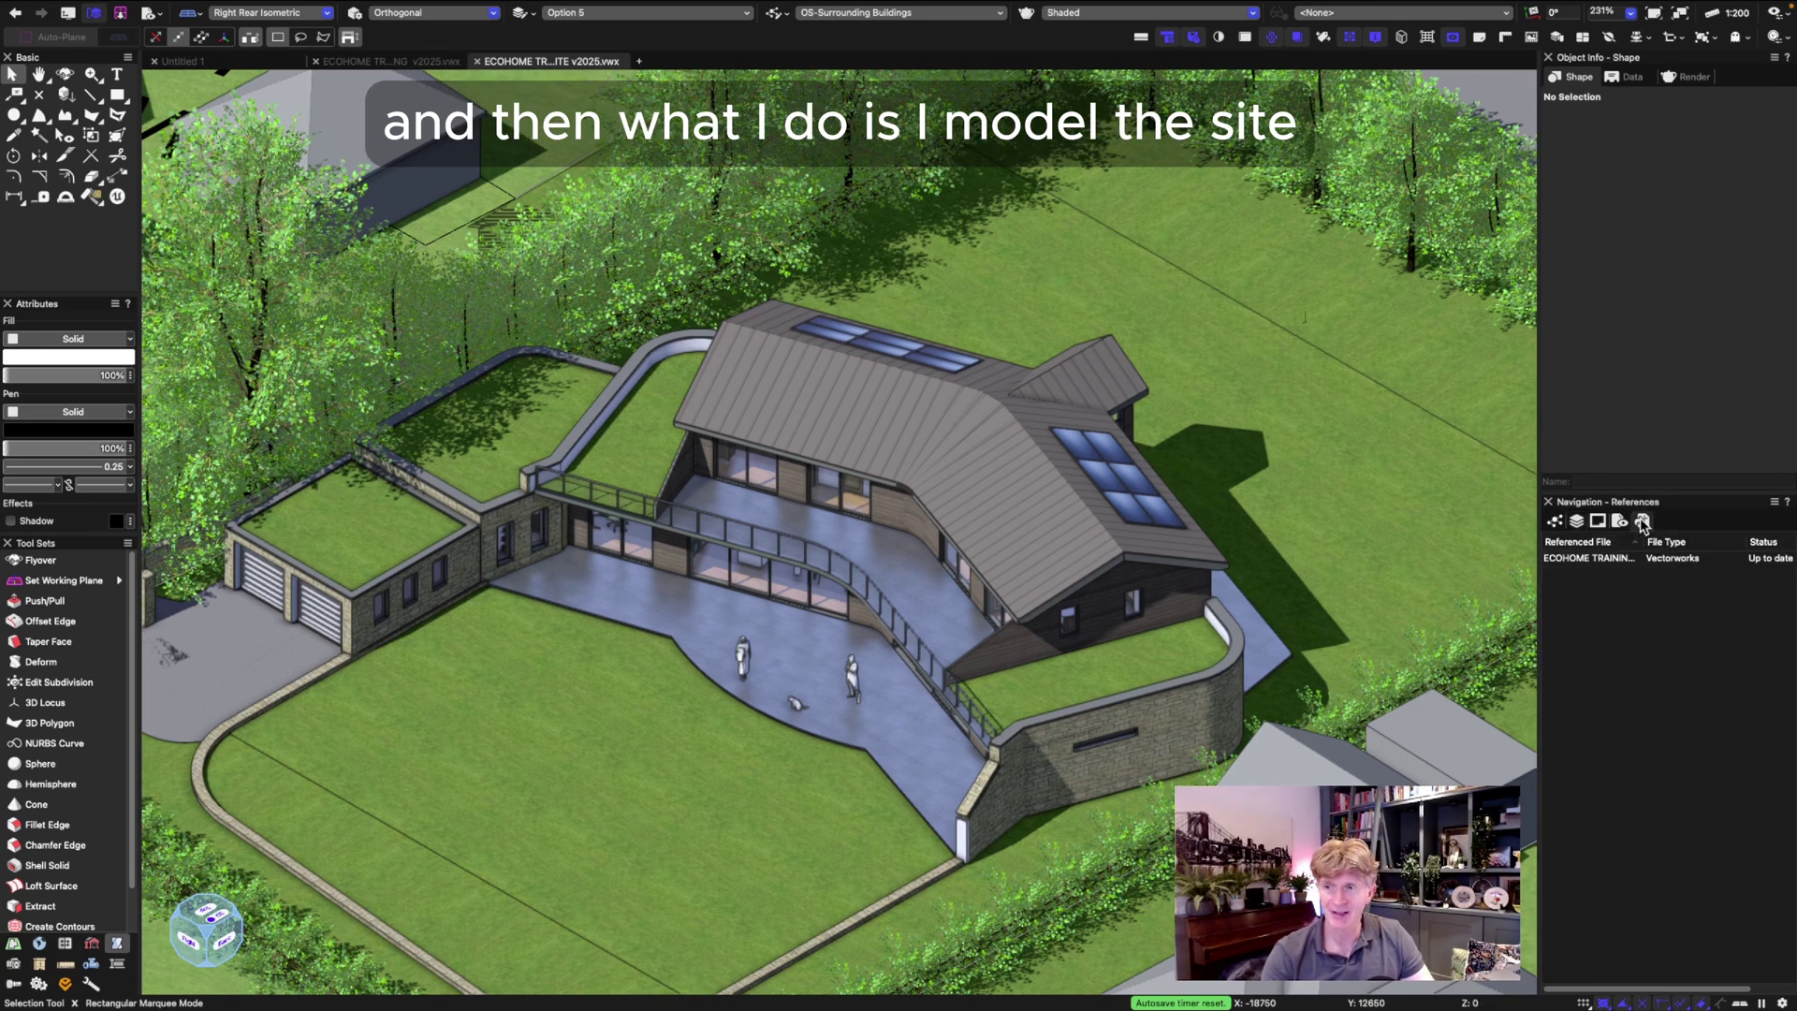
{"action": "left_click", "coordinate": [1595, 561]}
{"action": "right_click", "coordinate": [1588, 560]}
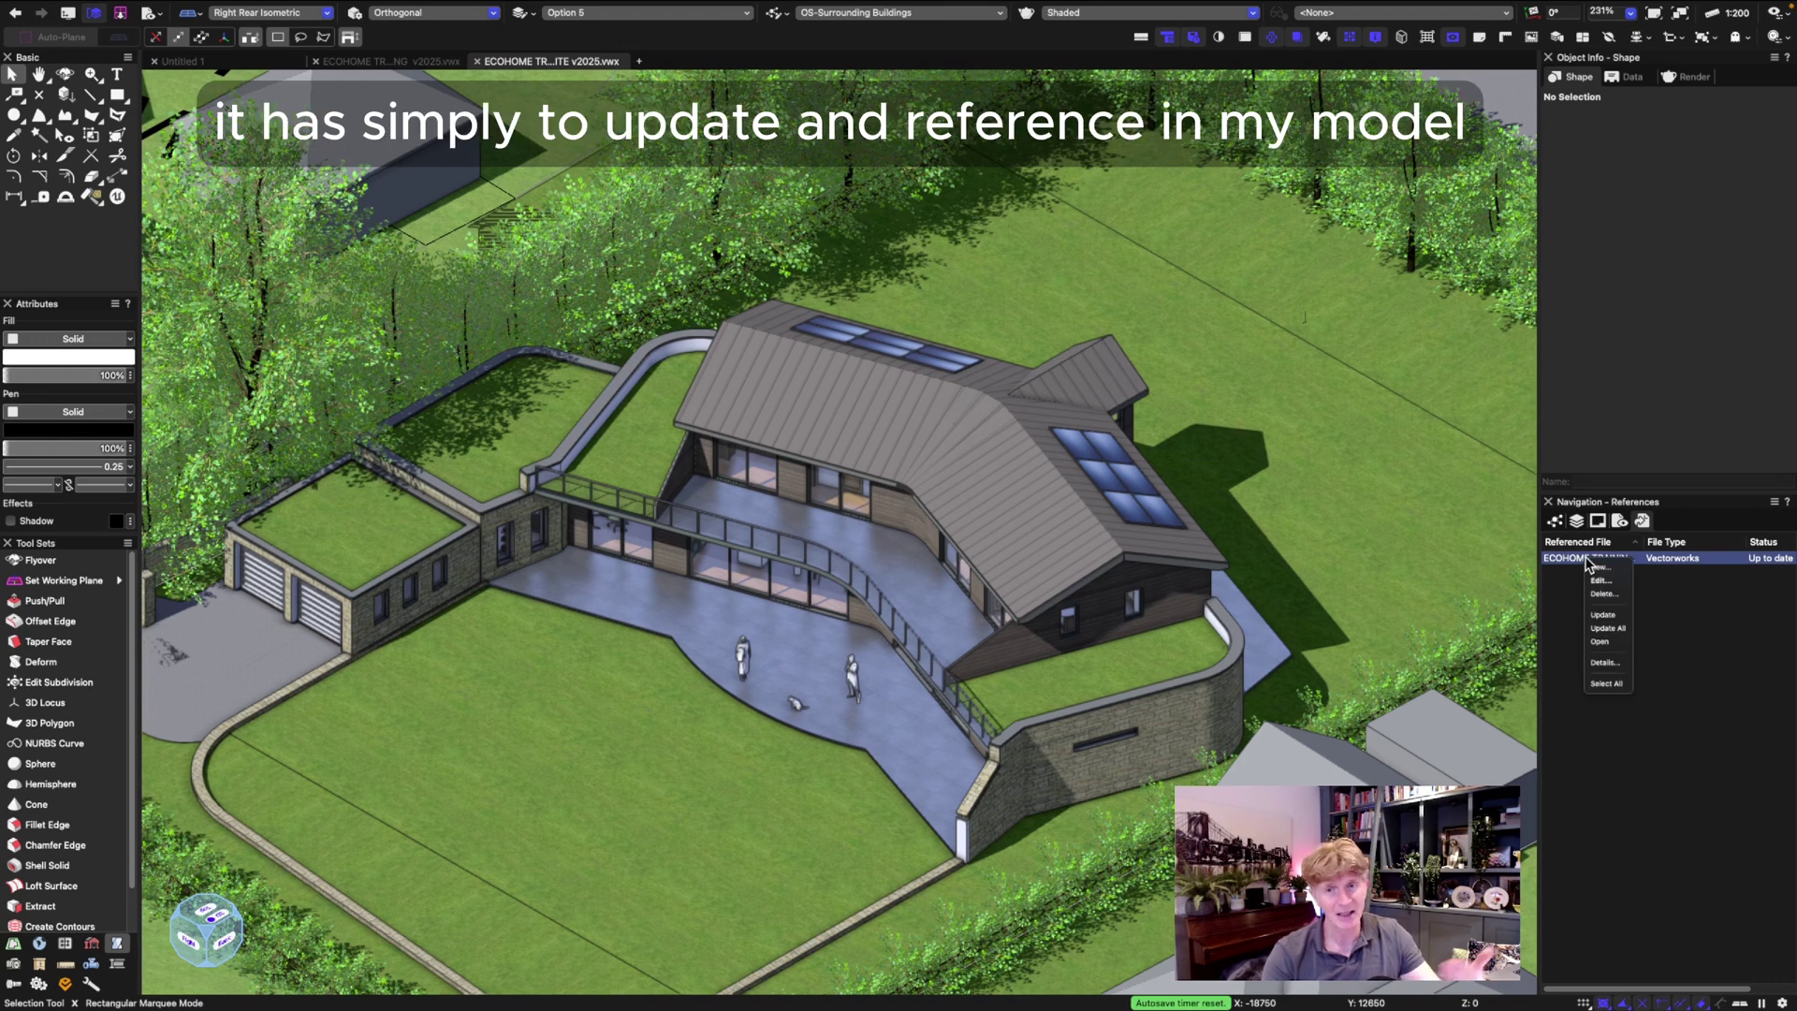
{"action": "left_click", "coordinate": [1650, 761]}
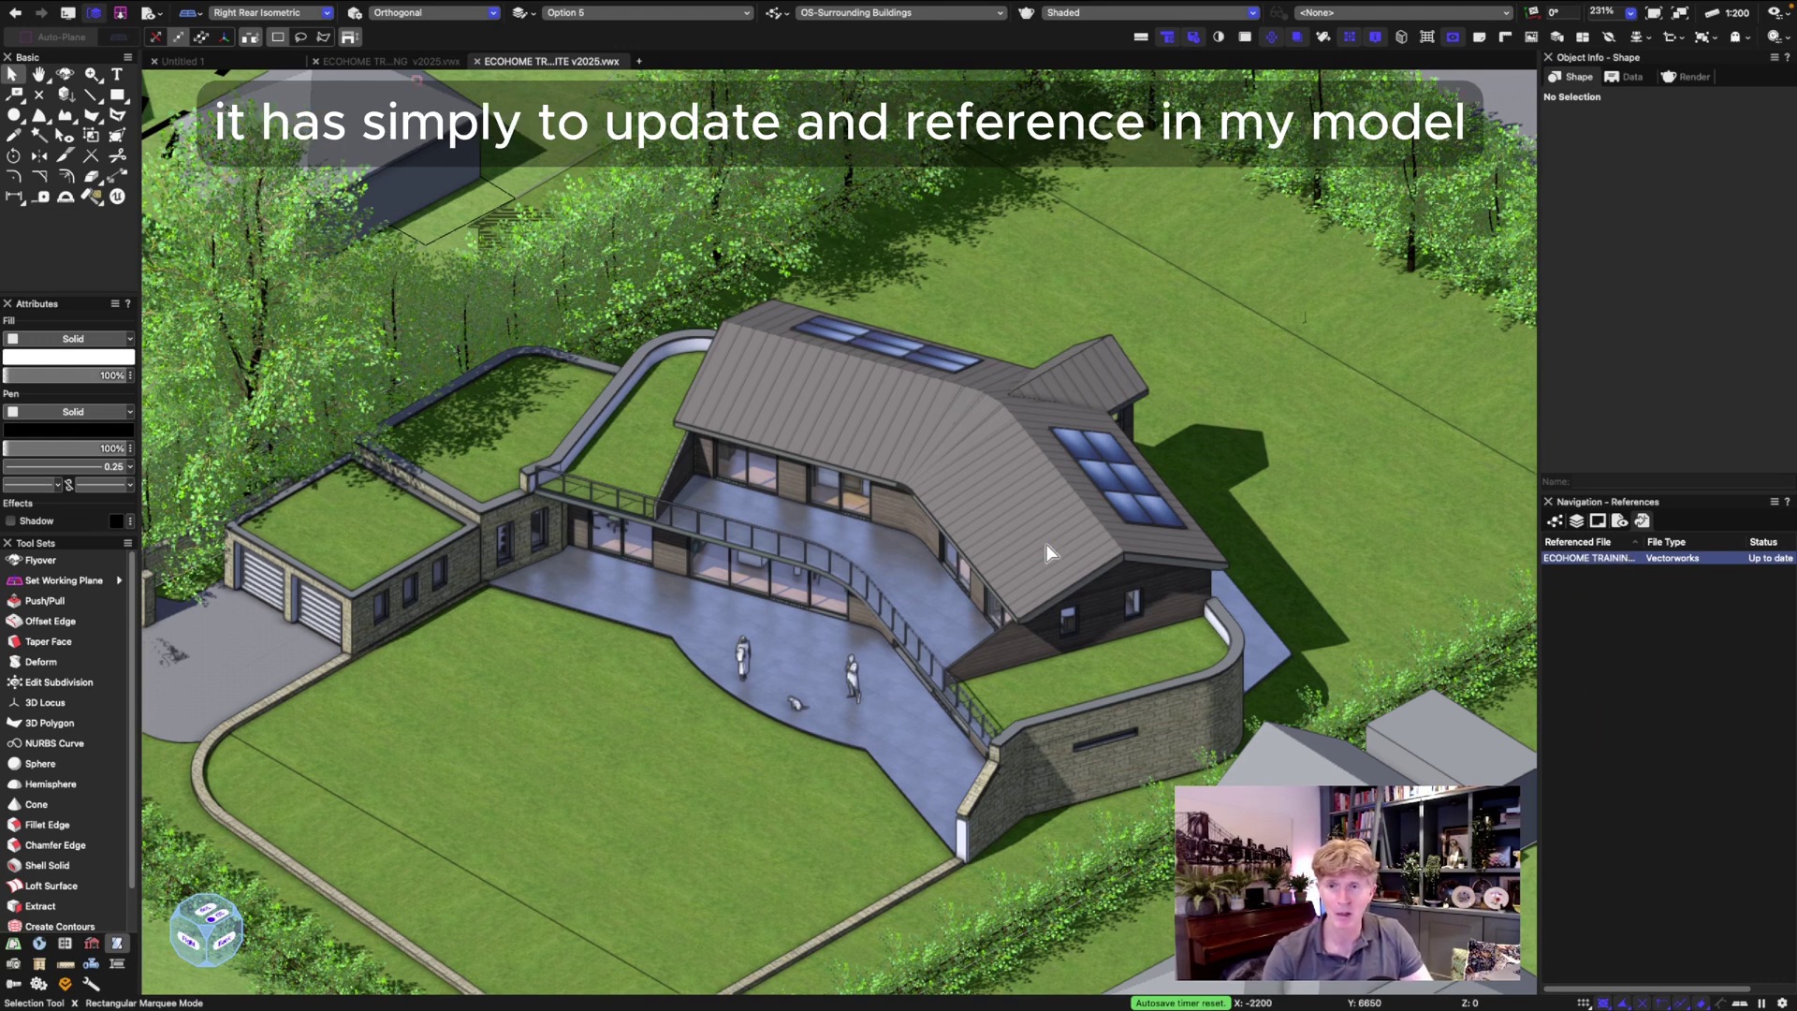
{"action": "left_click", "coordinate": [1043, 458]}
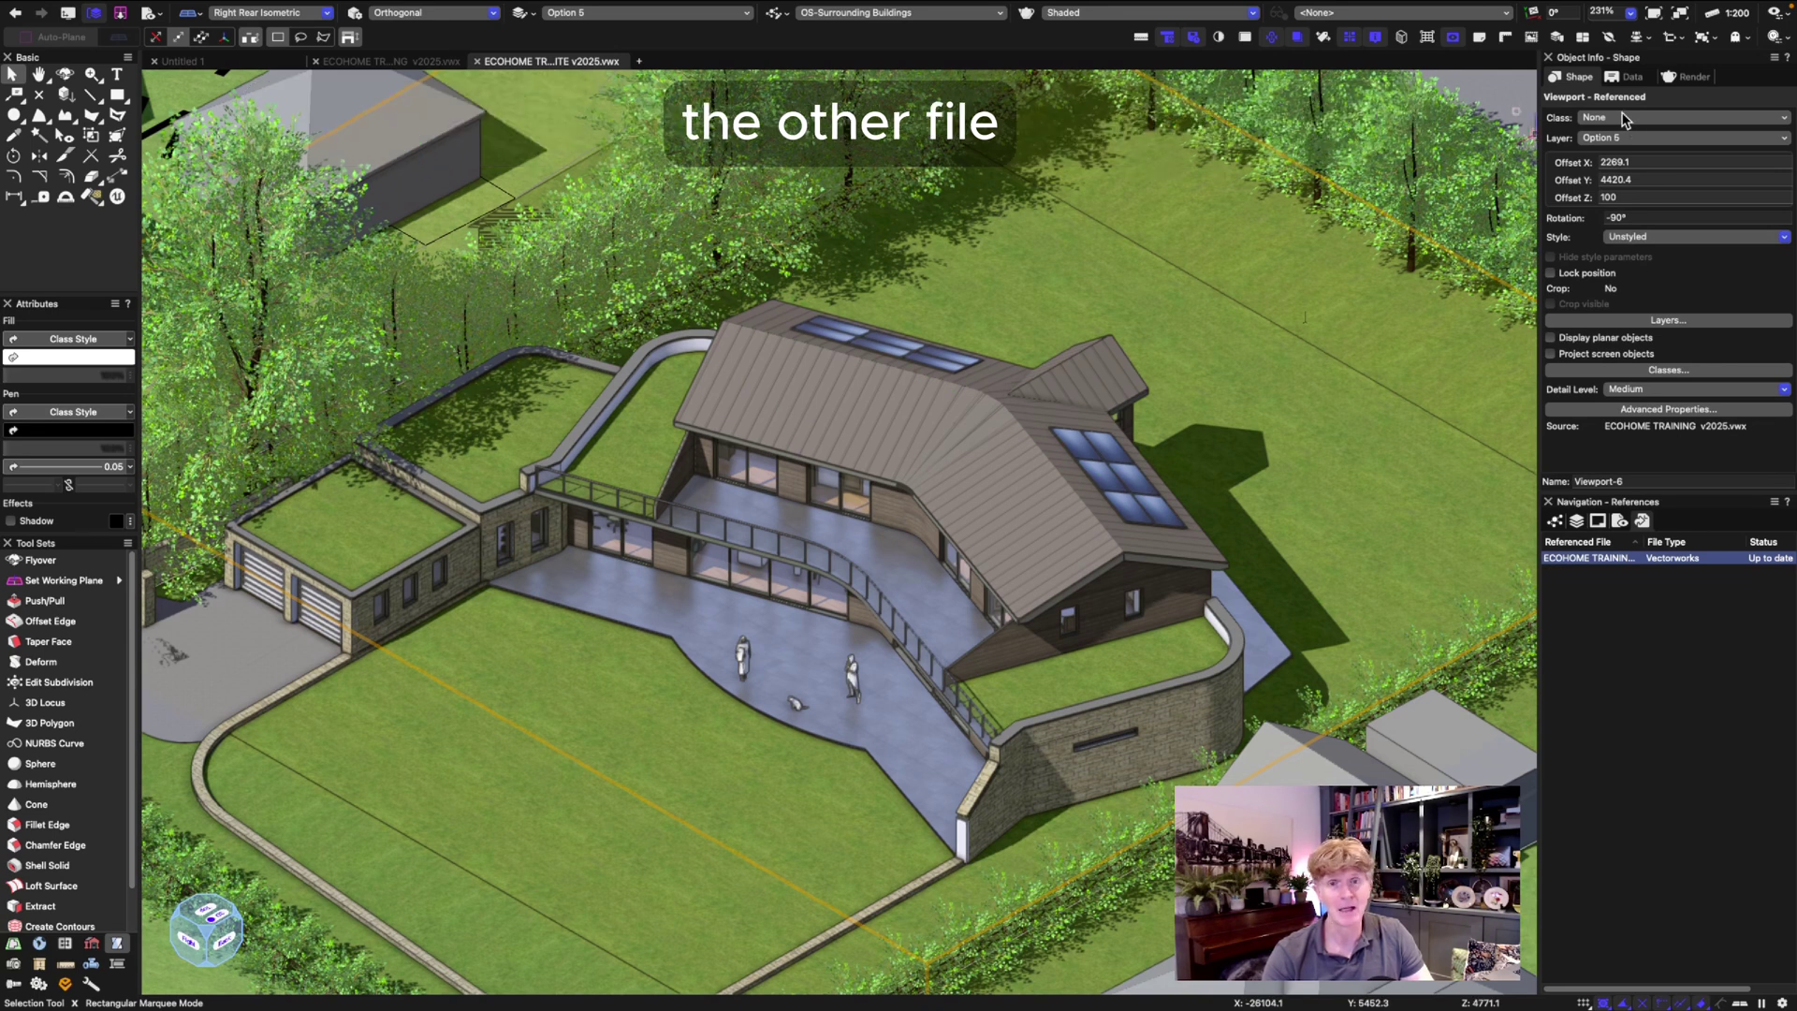
Hide the Option 5 Sloped Roof and Option 5 FF Sloped Roof layers in the viewport
{"action": "left_click", "coordinate": [1613, 321]}
{"action": "left_click", "coordinate": [776, 336]}
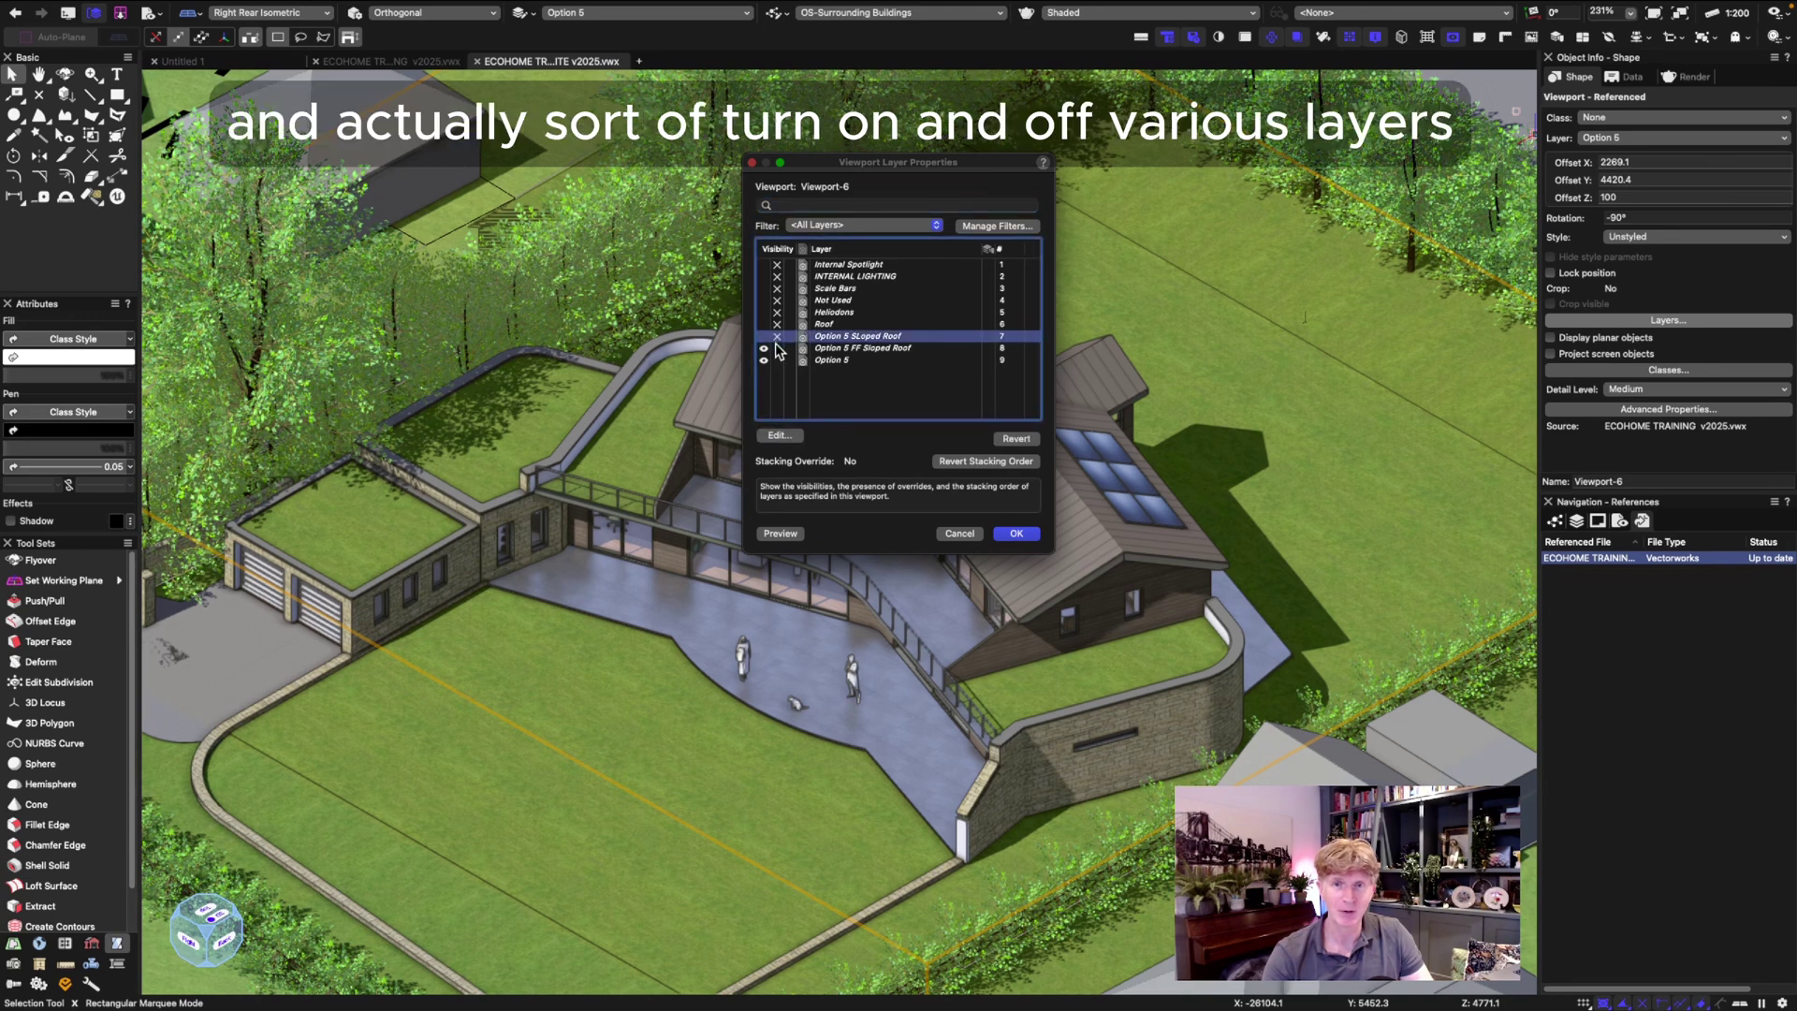
{"action": "left_click", "coordinate": [776, 348]}
{"action": "left_click", "coordinate": [1031, 533]}
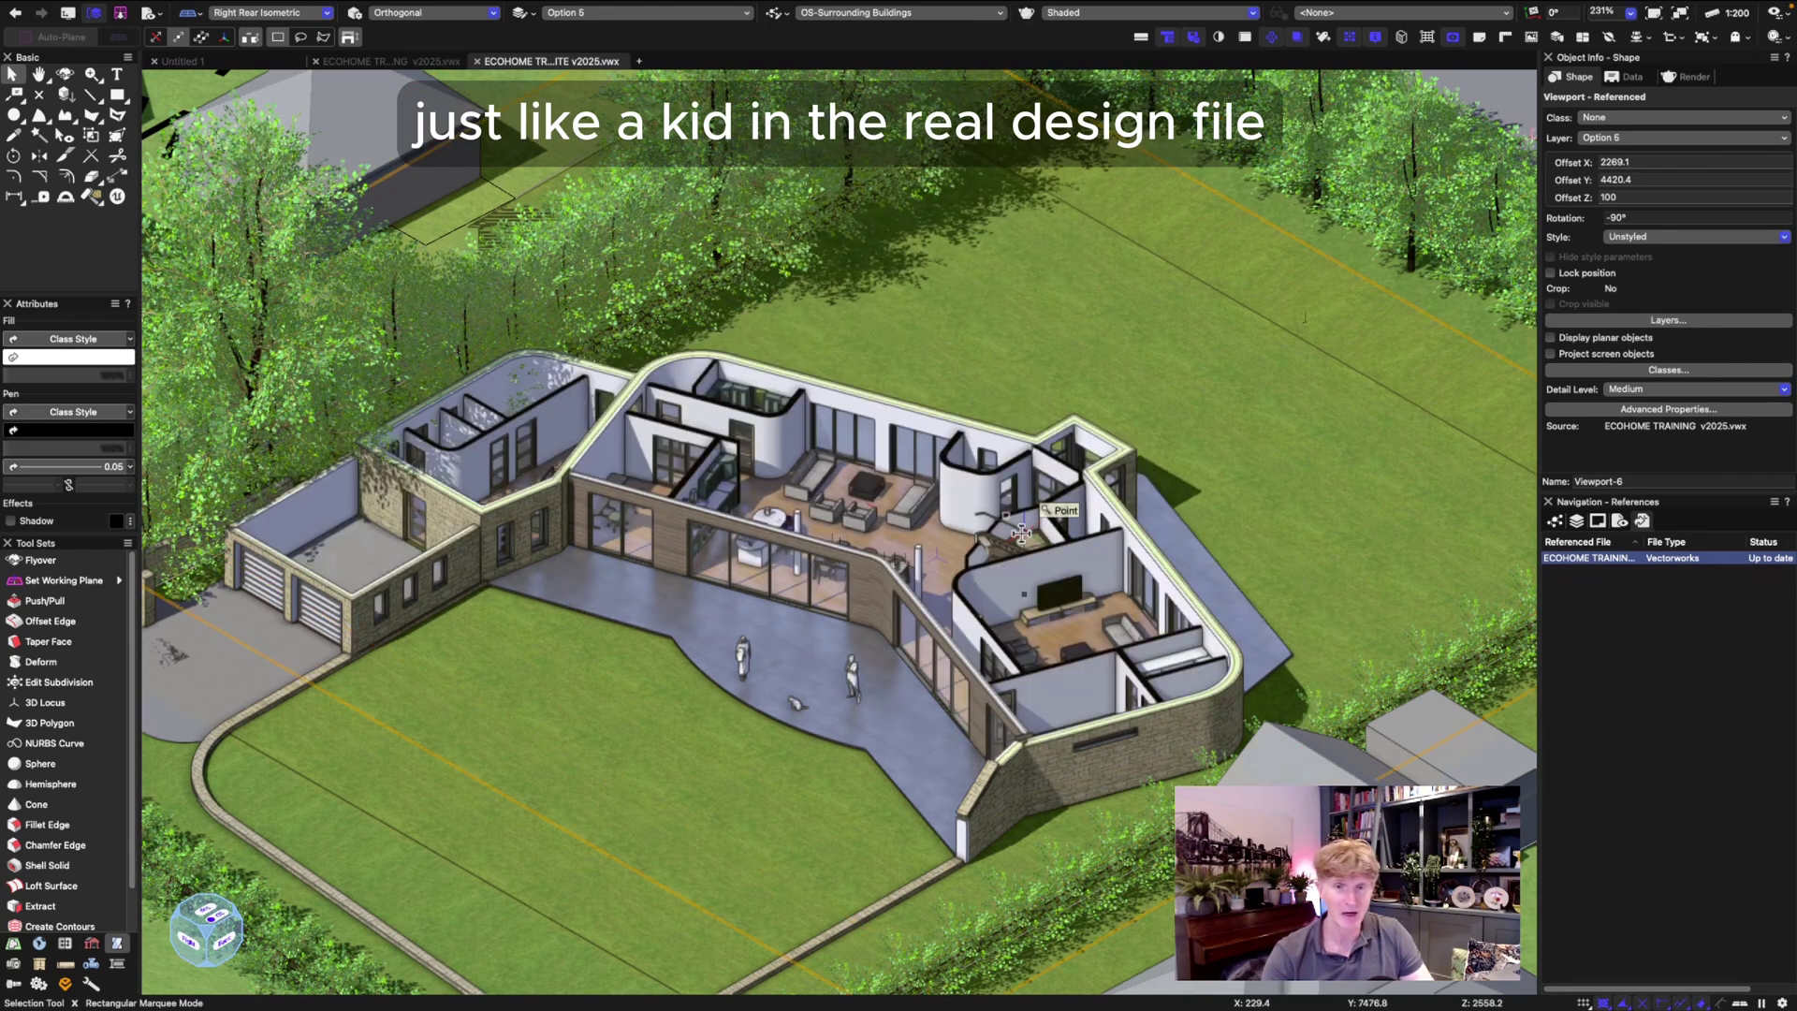
{"action": "key", "text": "shift+c"}
{"action": "mouse_move", "coordinate": [711, 612]}
{"action": "left_mouse_down"}
{"action": "mouse_move", "coordinate": [787, 538]}
{"action": "mouse_move", "coordinate": [721, 589]}
{"action": "left_mouse_up"}
Edit the viewport's design layer to open the referenced ECOHOME file, then return and reselect the viewport
{"action": "double_click", "coordinate": [839, 406]}
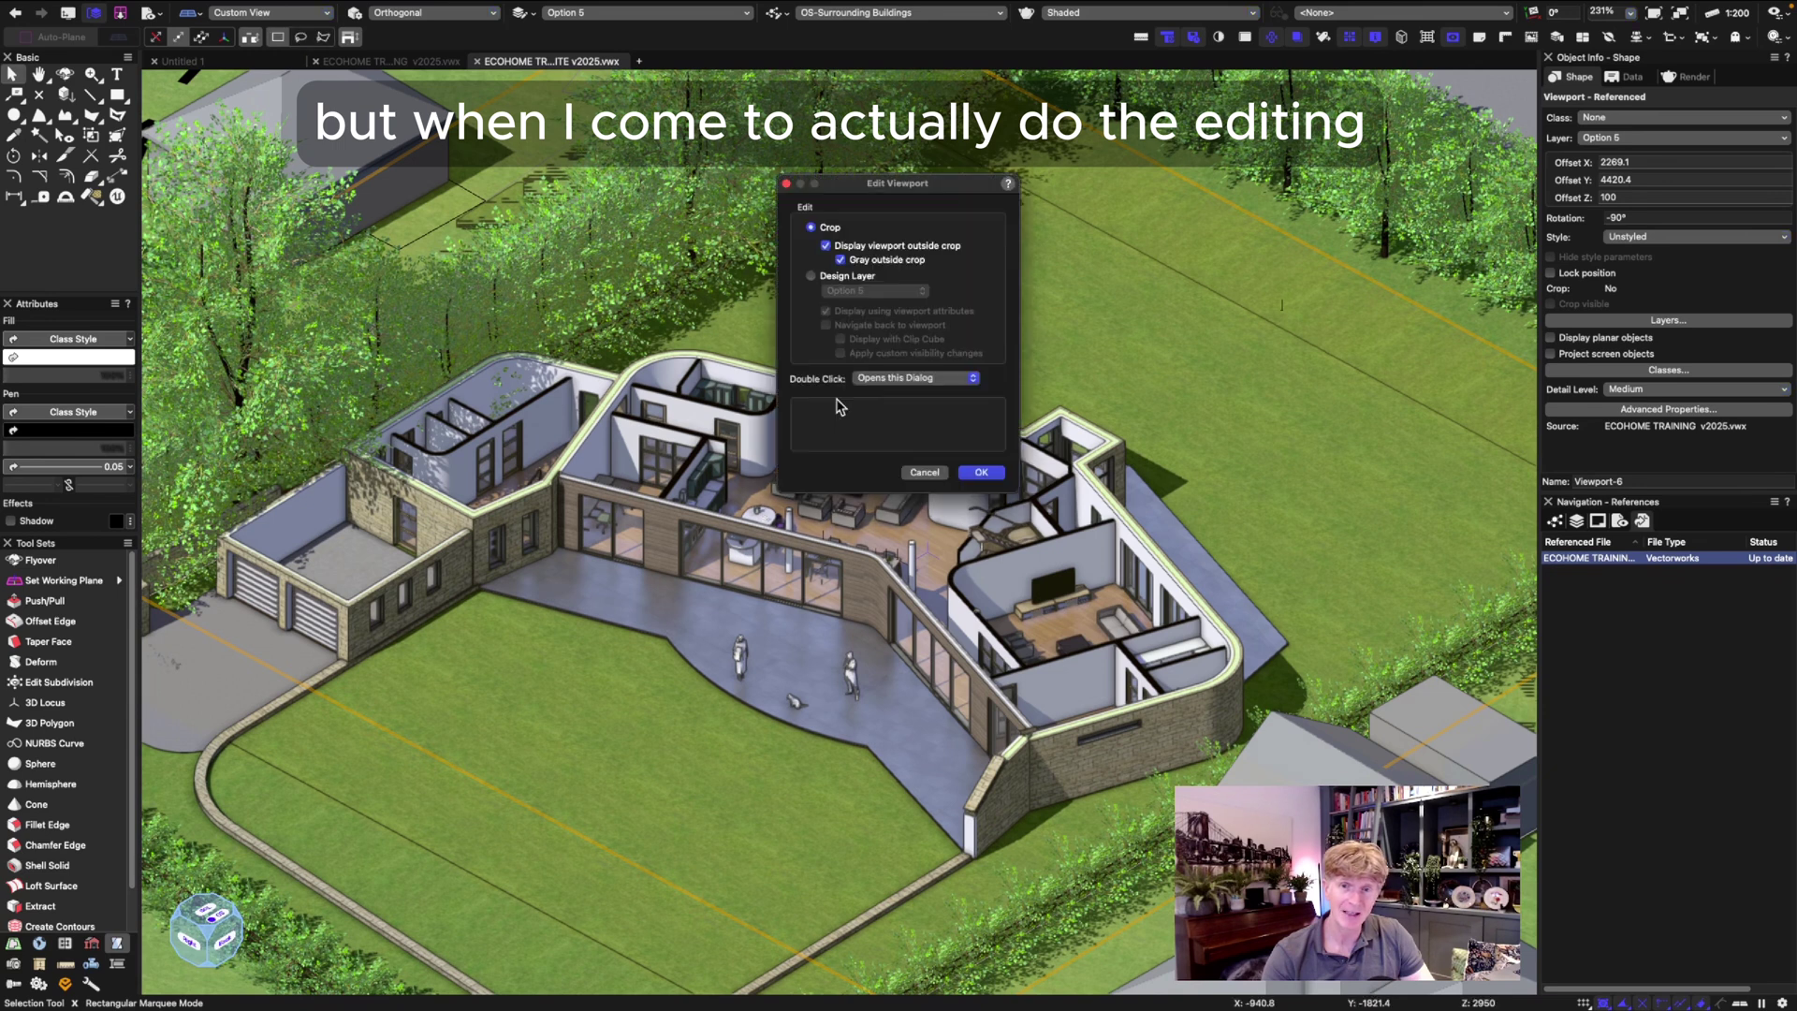
{"action": "left_click", "coordinate": [812, 276]}
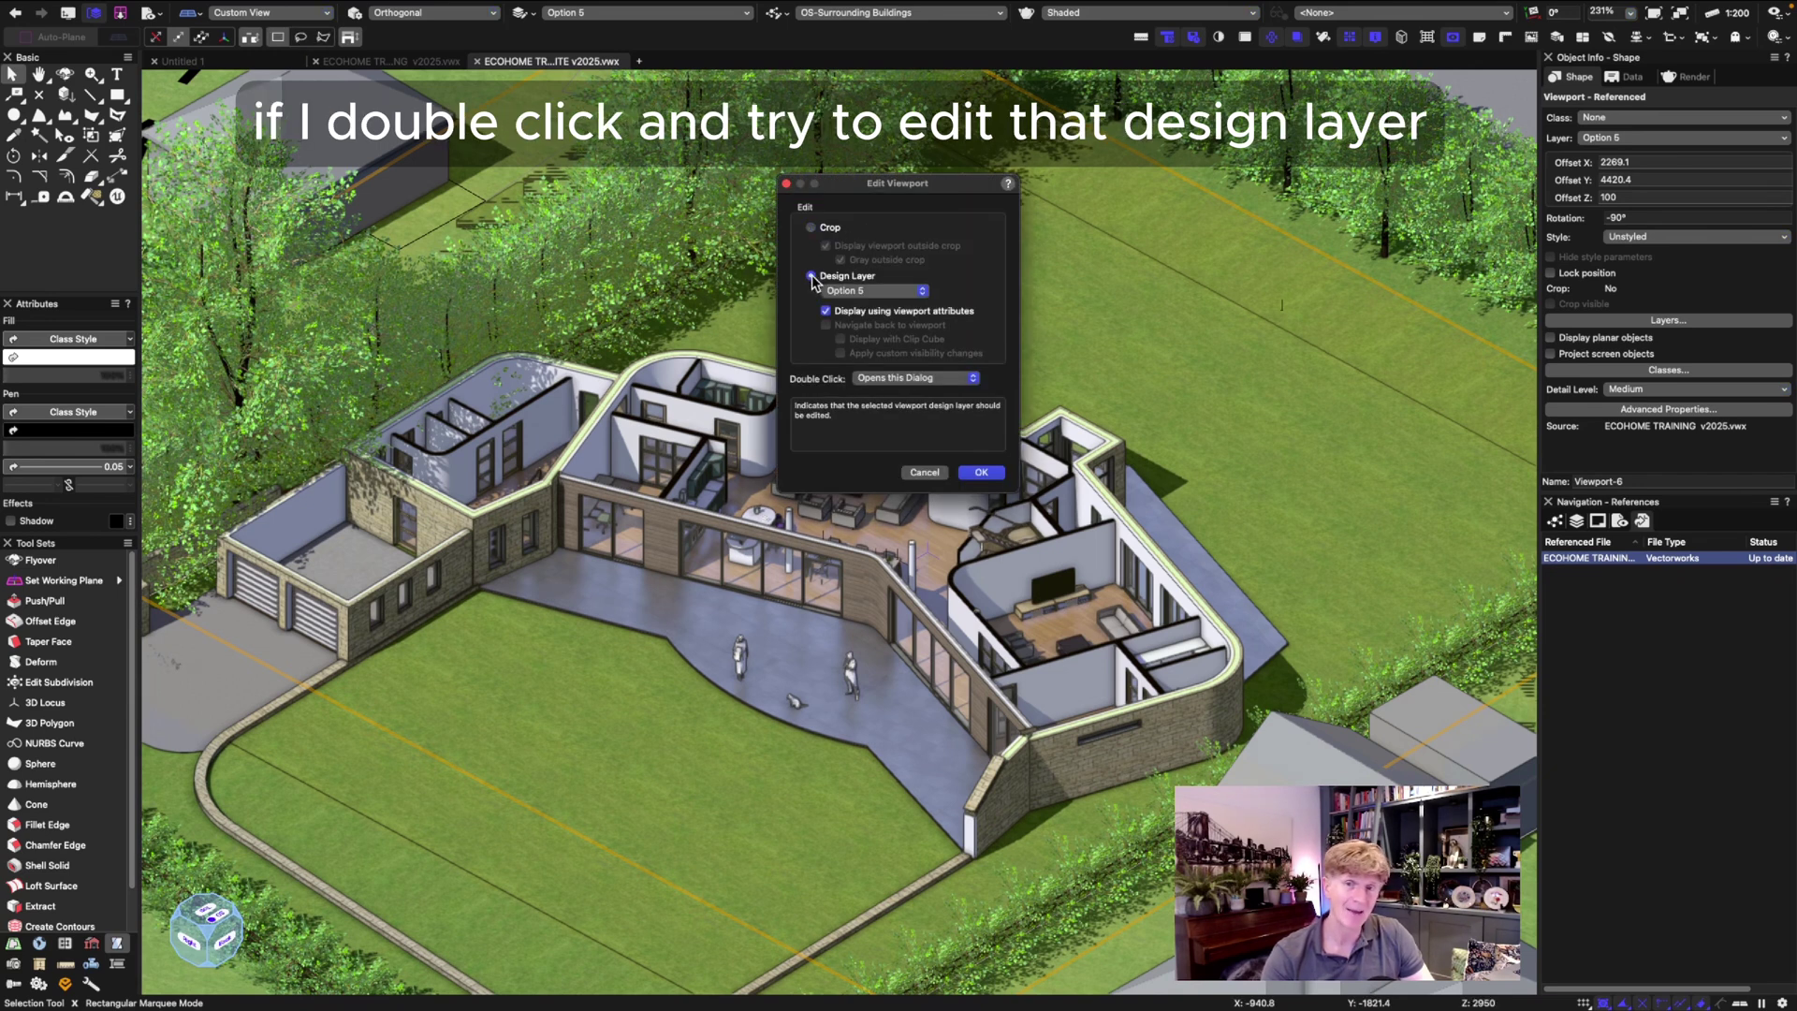
{"action": "left_click", "coordinate": [981, 472]}
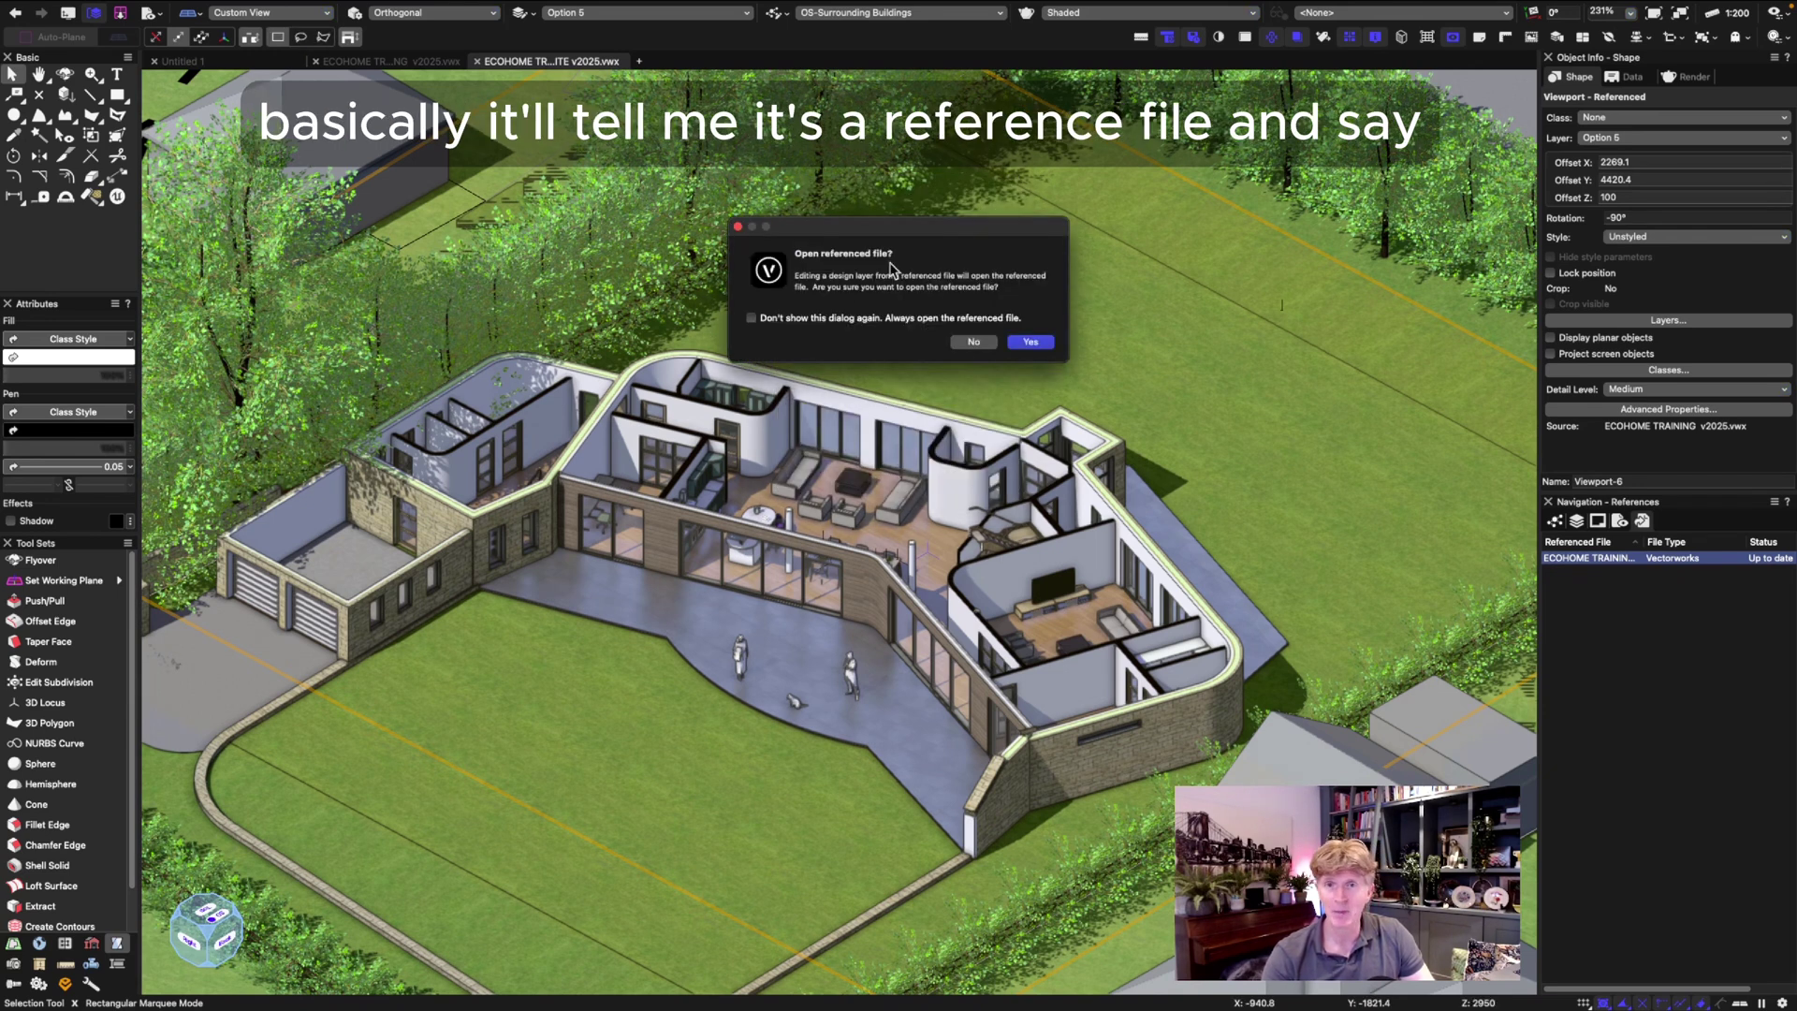
{"action": "left_click", "coordinate": [1035, 343]}
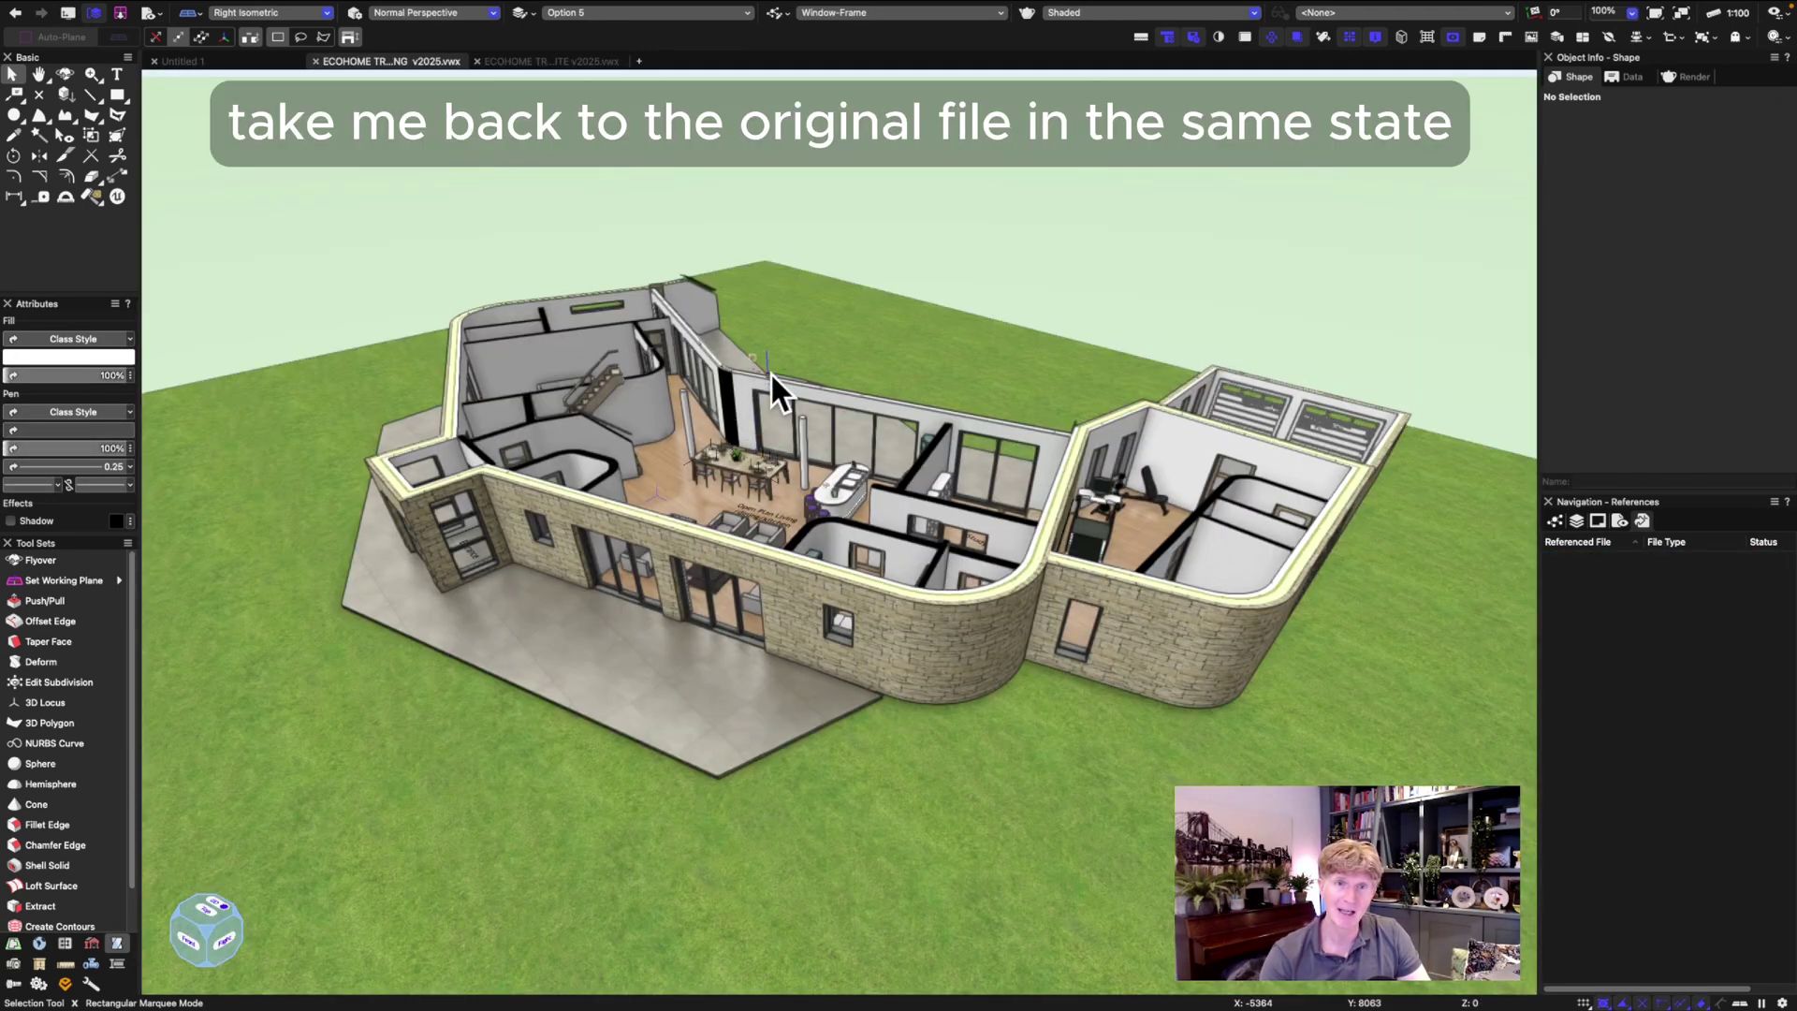
{"action": "left_click", "coordinate": [577, 62]}
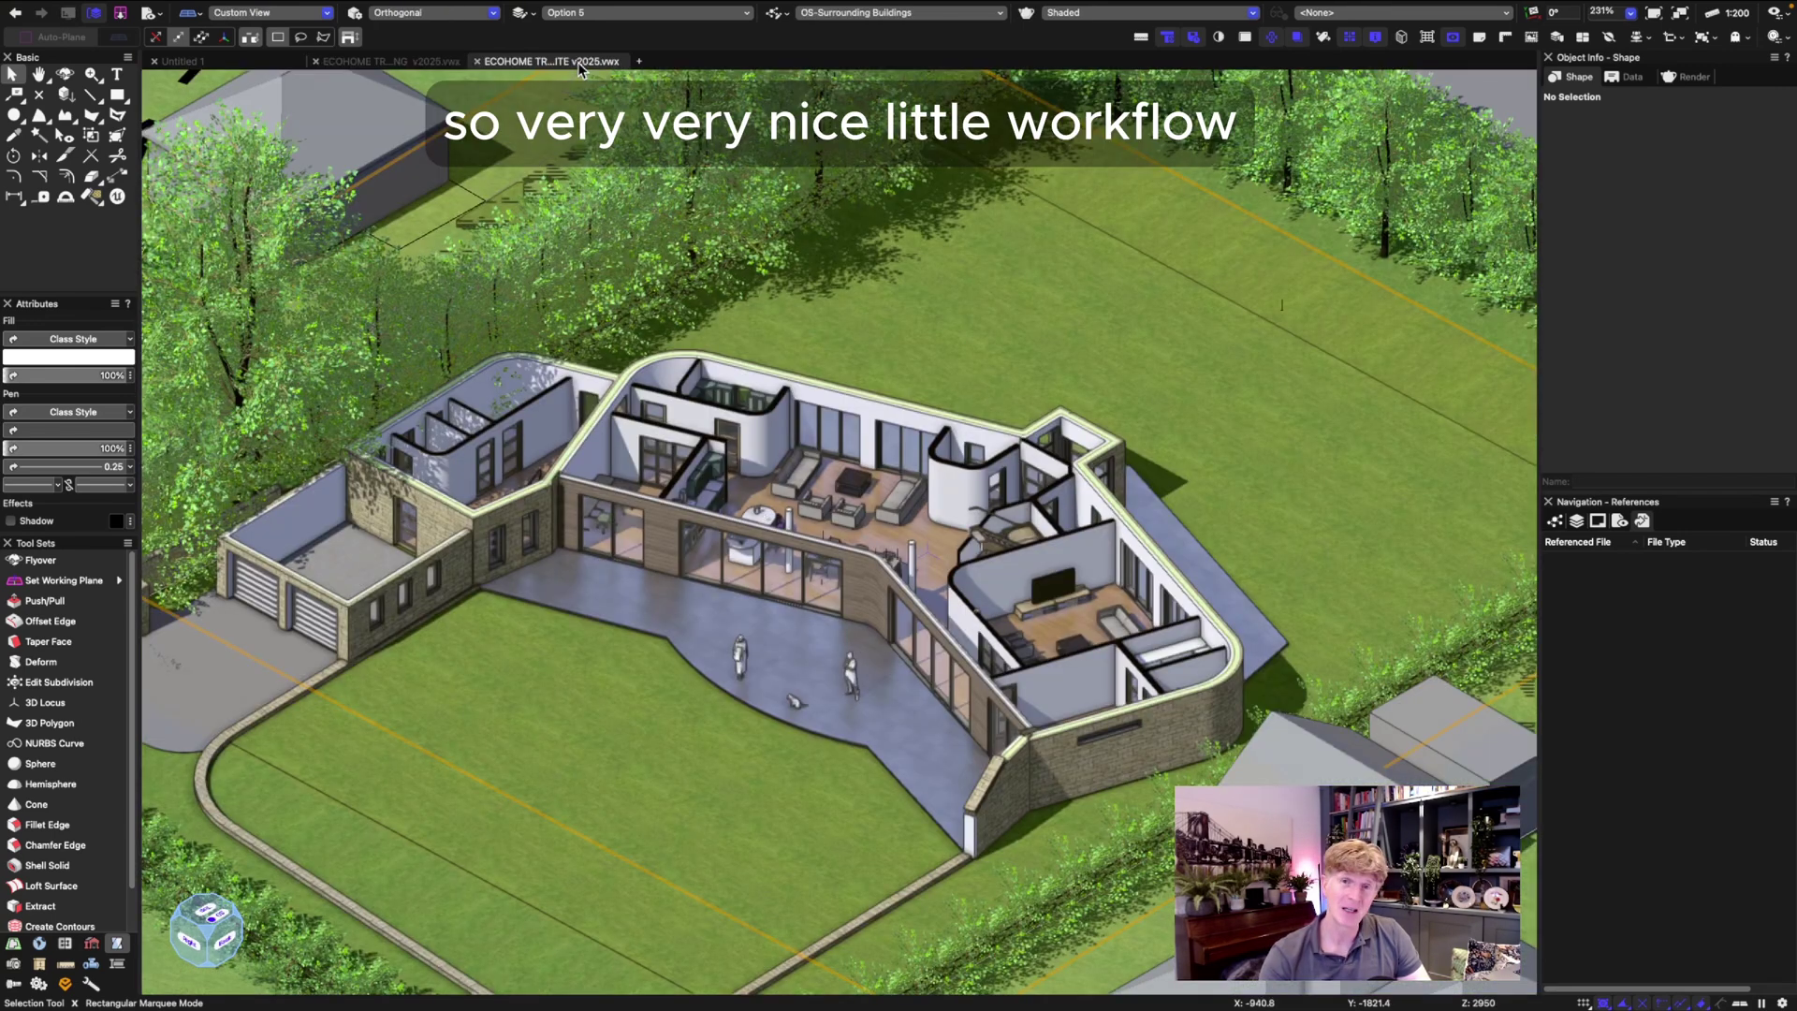
{"action": "left_click", "coordinate": [1022, 550]}
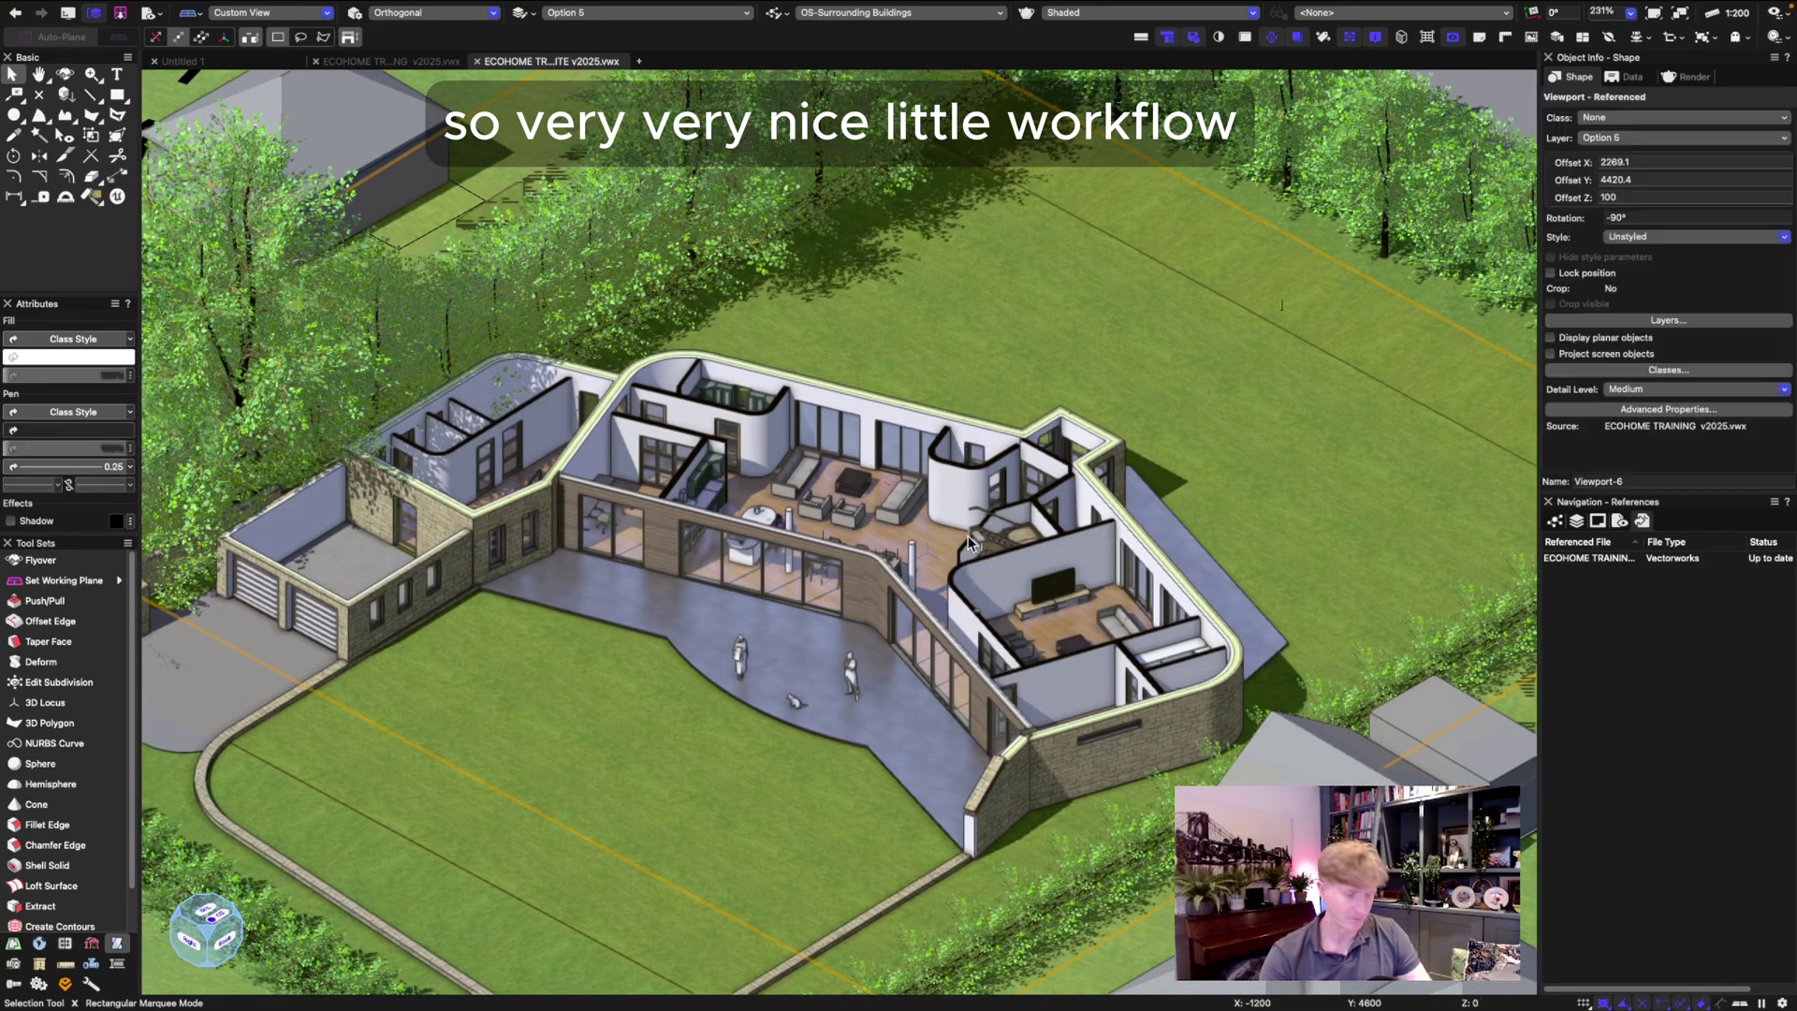
Use the view cube to go from top plan and shaded top views to the Right elevation
{"action": "left_click", "coordinate": [210, 920]}
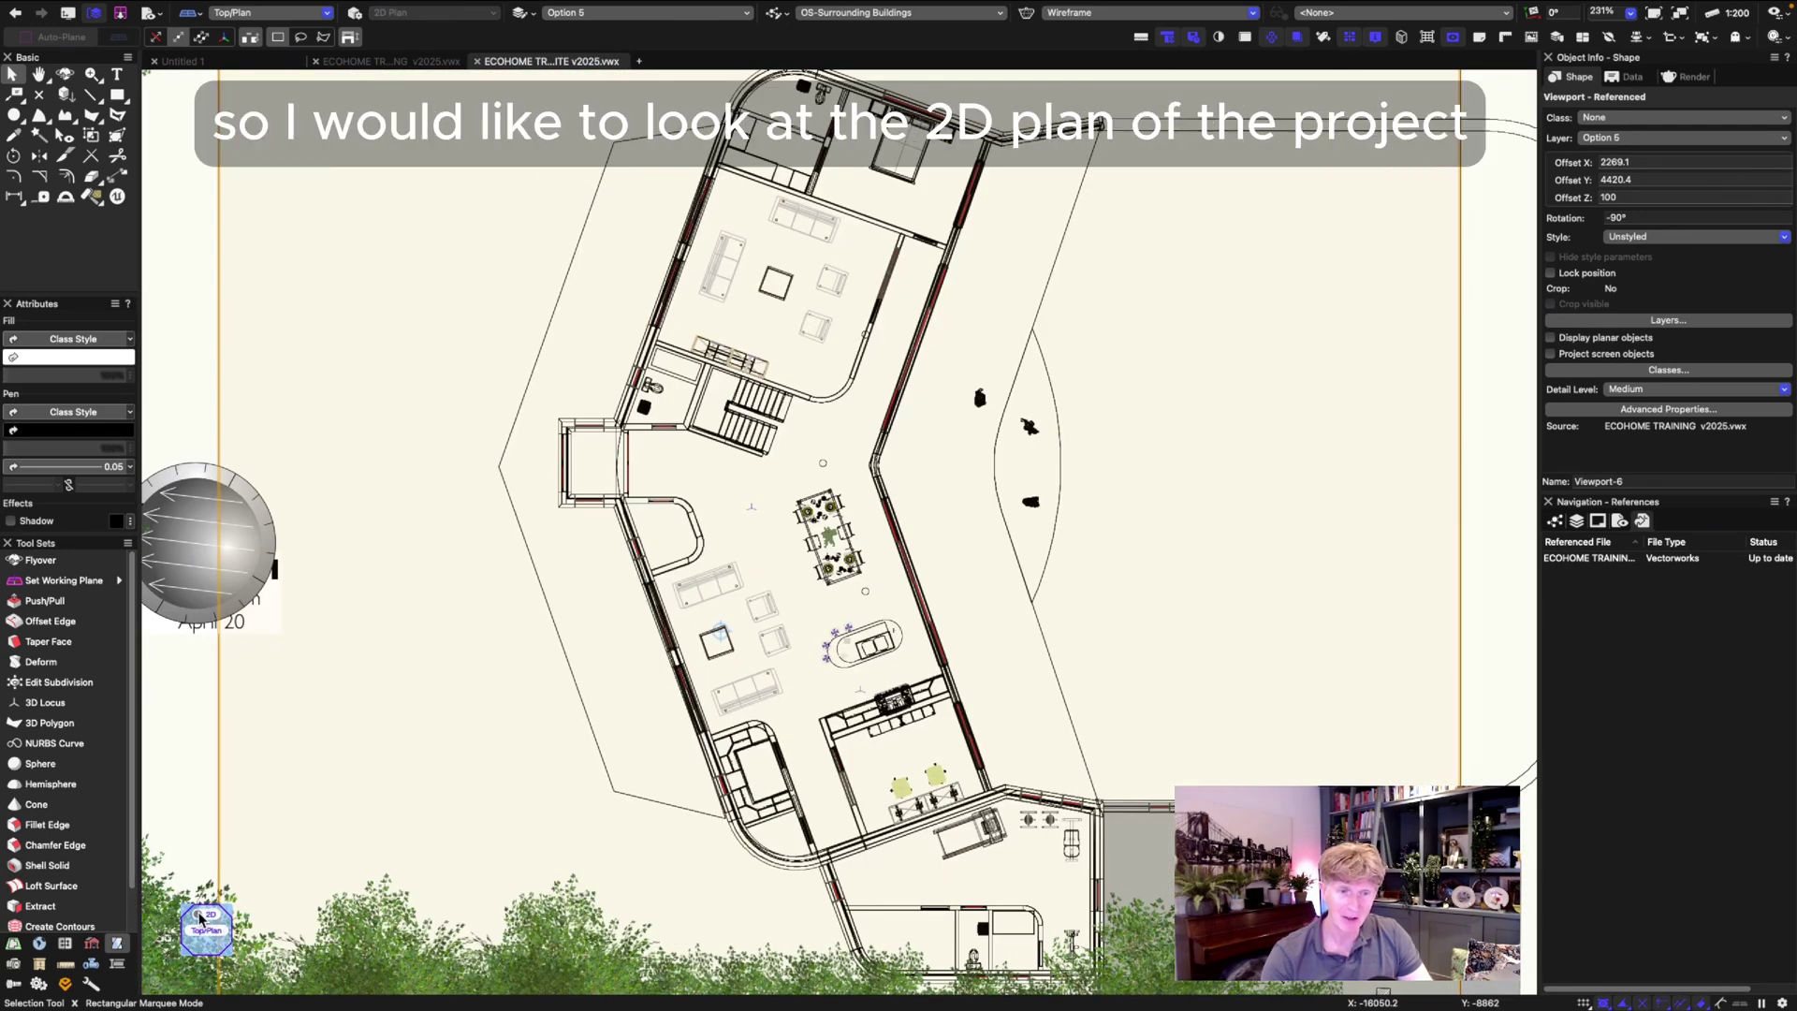
{"action": "left_click", "coordinate": [200, 921]}
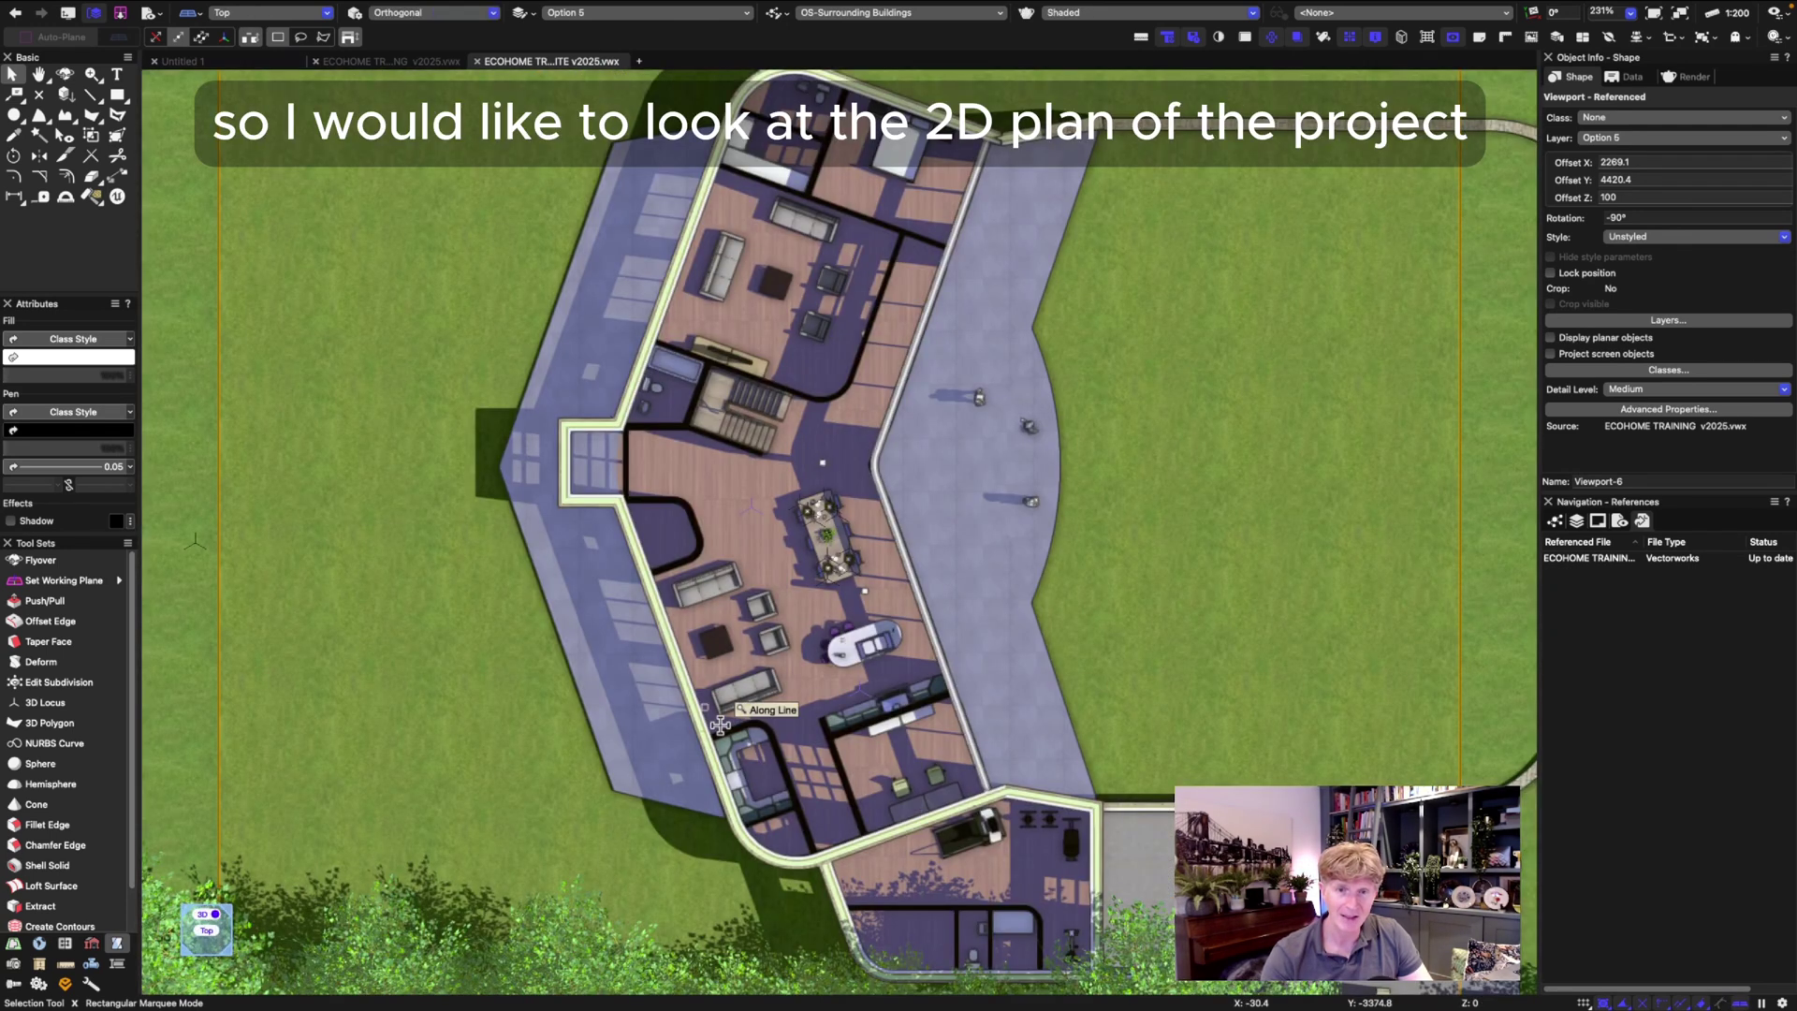
{"action": "scroll", "coordinate": [262, 889], "scroll_direction": "down", "scroll_amount": 3}
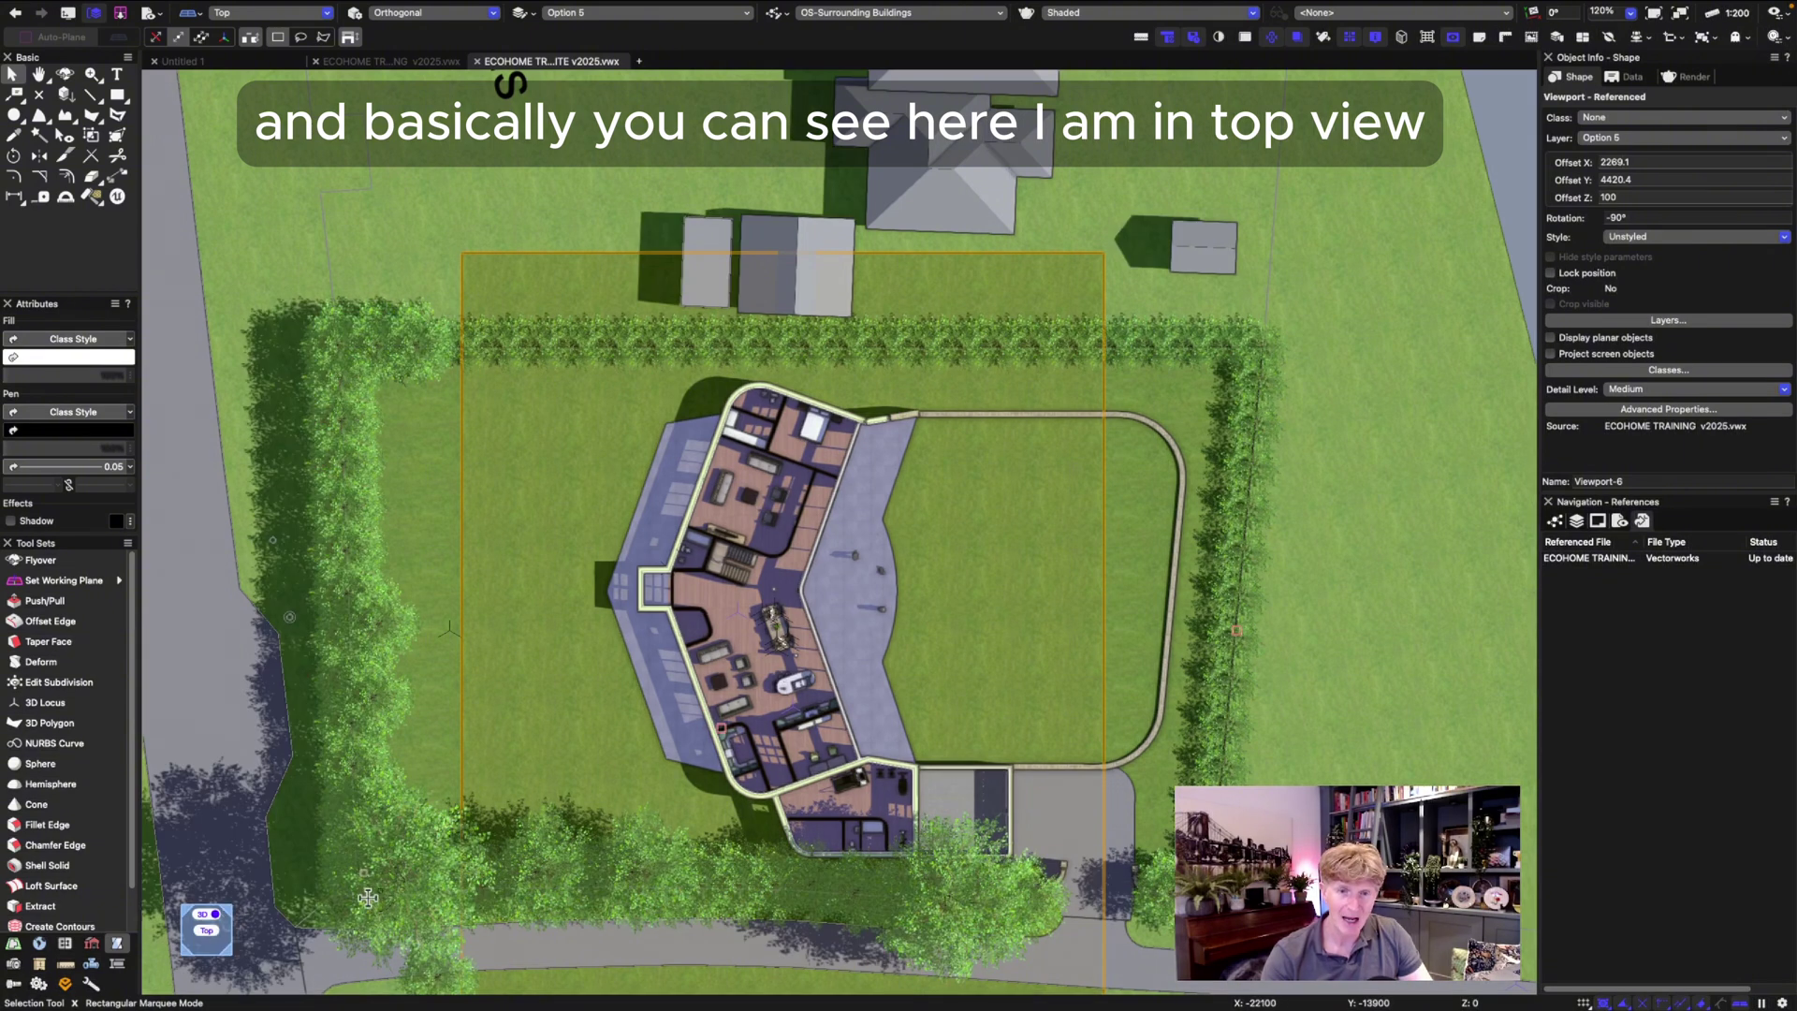
{"action": "left_click", "coordinate": [233, 936]}
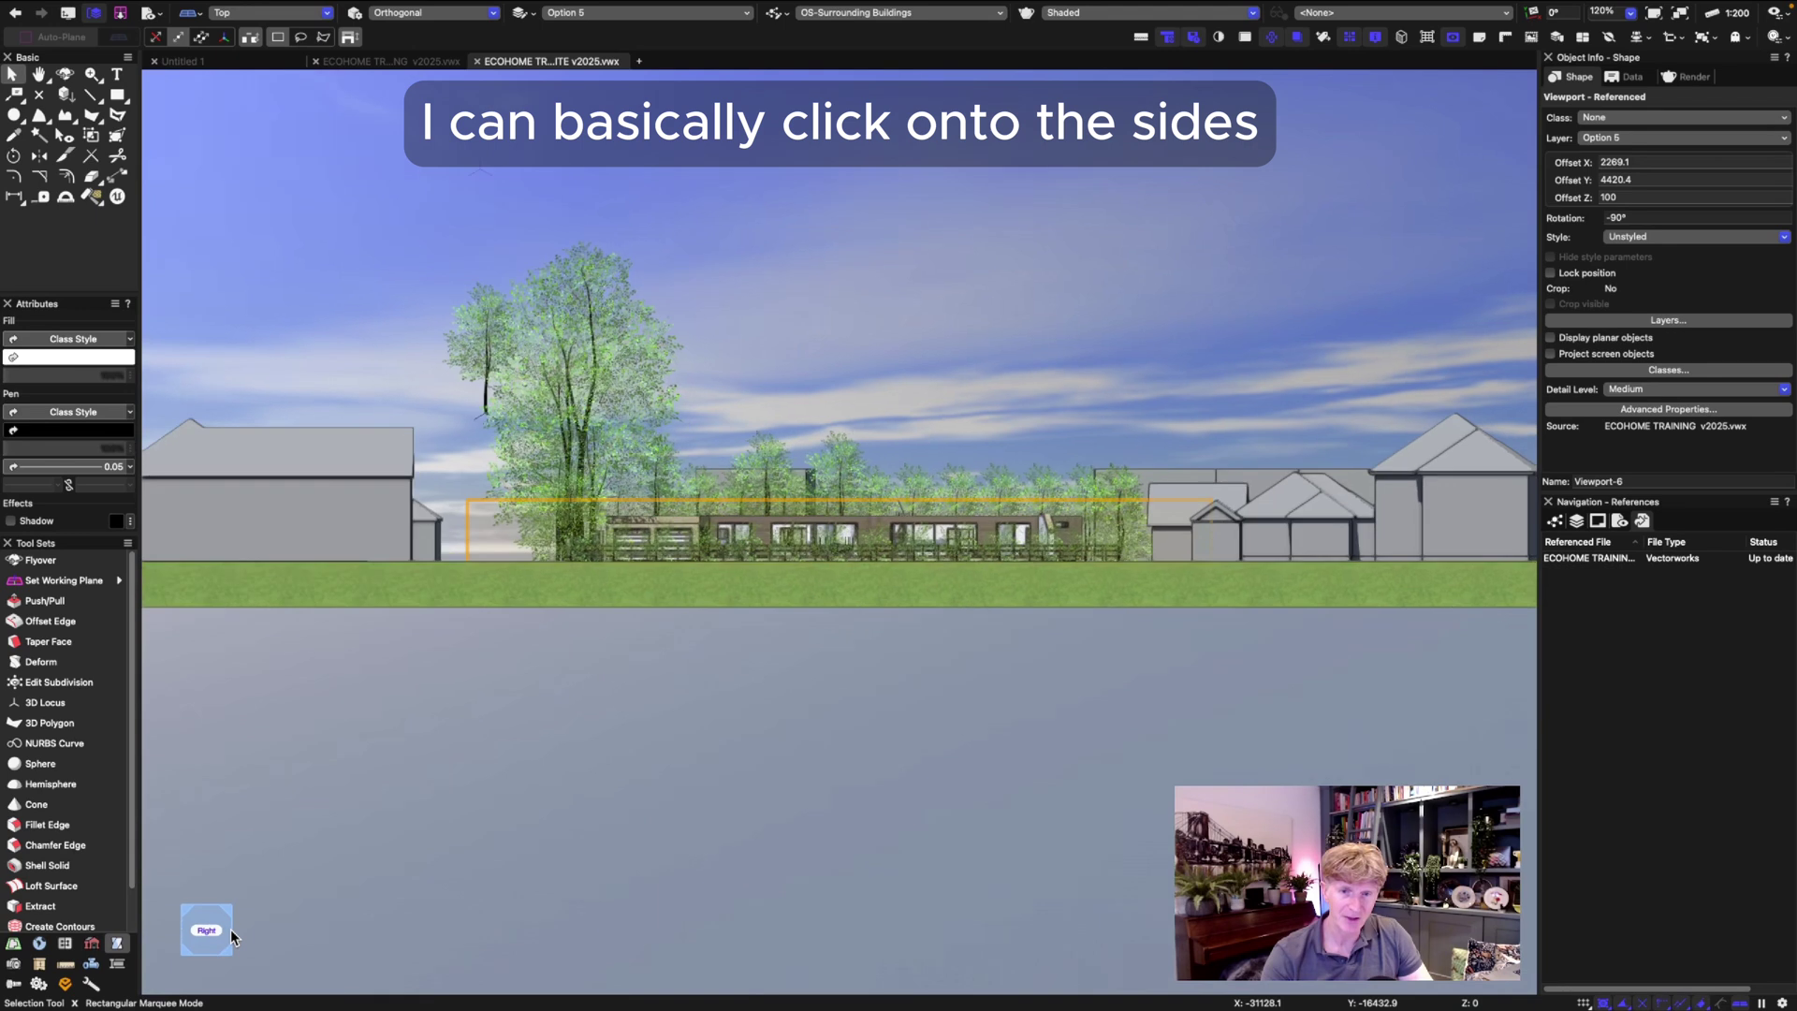
Show both Option 5 sloped roof layers in the viewport again
{"action": "left_click", "coordinate": [1671, 319]}
{"action": "left_click", "coordinate": [764, 338]}
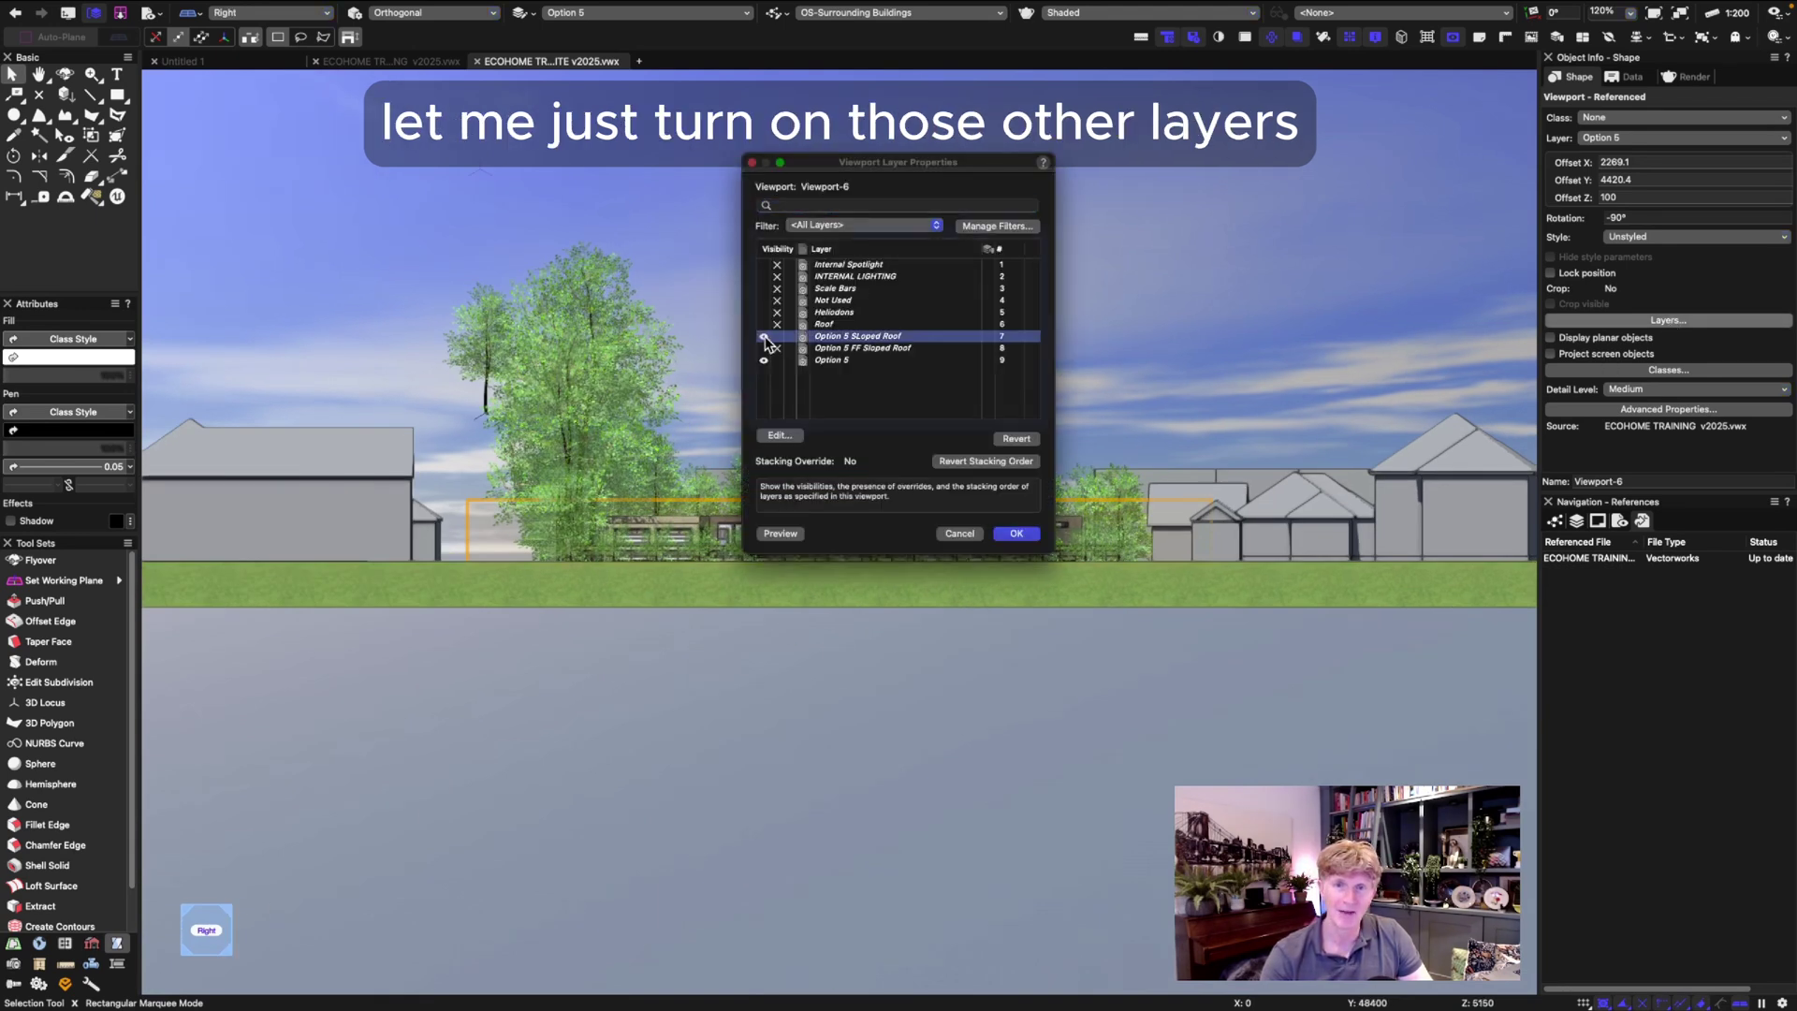
{"action": "left_click", "coordinate": [764, 348]}
{"action": "left_click", "coordinate": [1016, 534]}
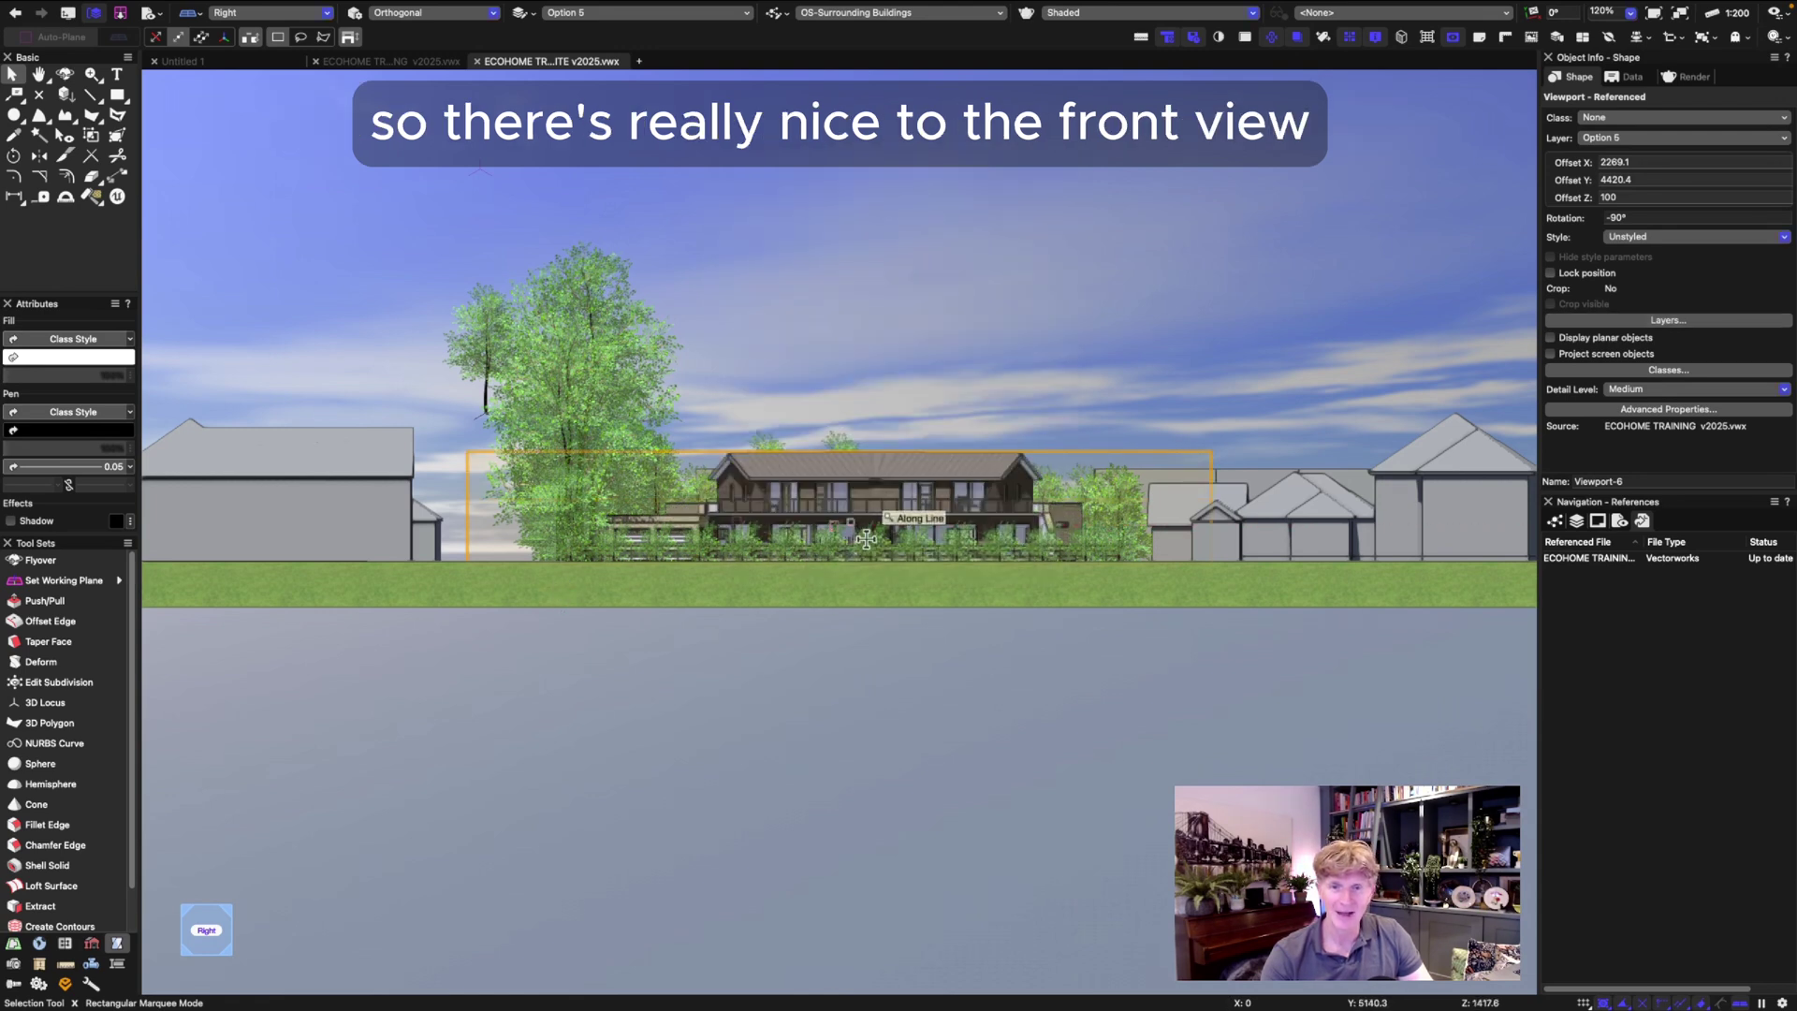
Step through the Left and Front elevations, finishing on Left
{"action": "scroll", "coordinate": [815, 544], "scroll_direction": "up", "scroll_amount": 8}
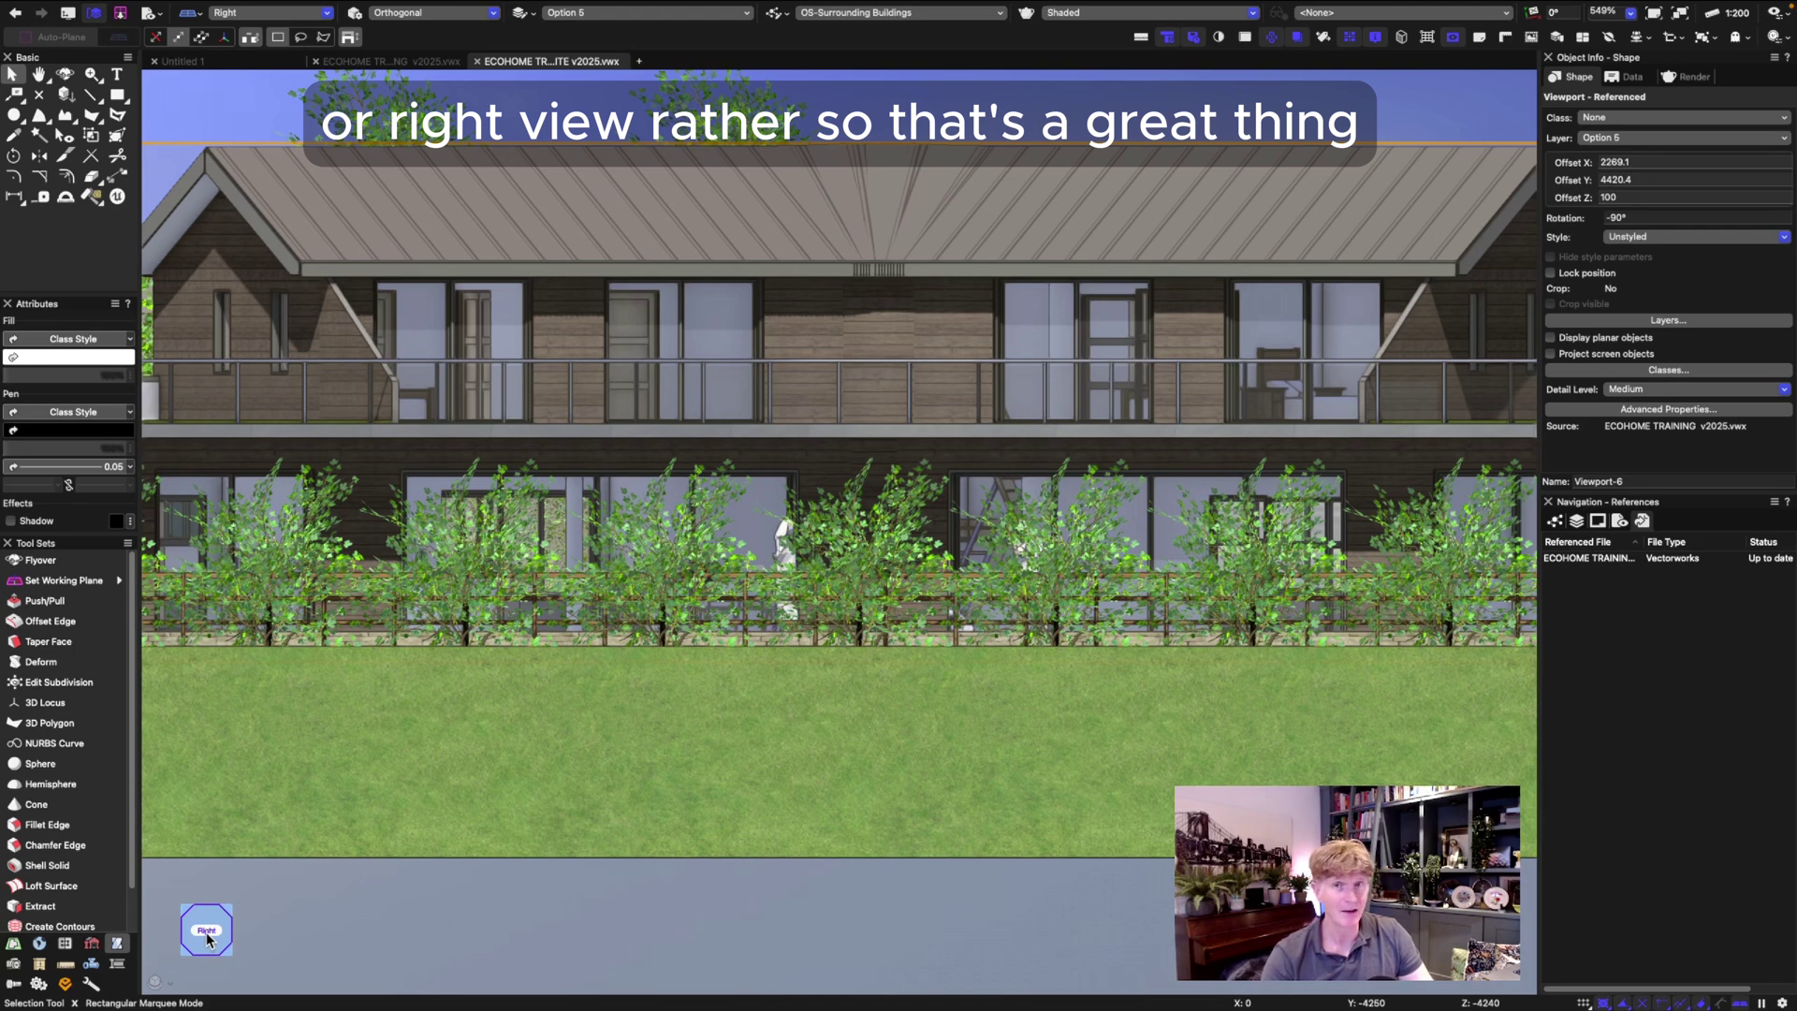
{"action": "left_click", "coordinate": [207, 936]}
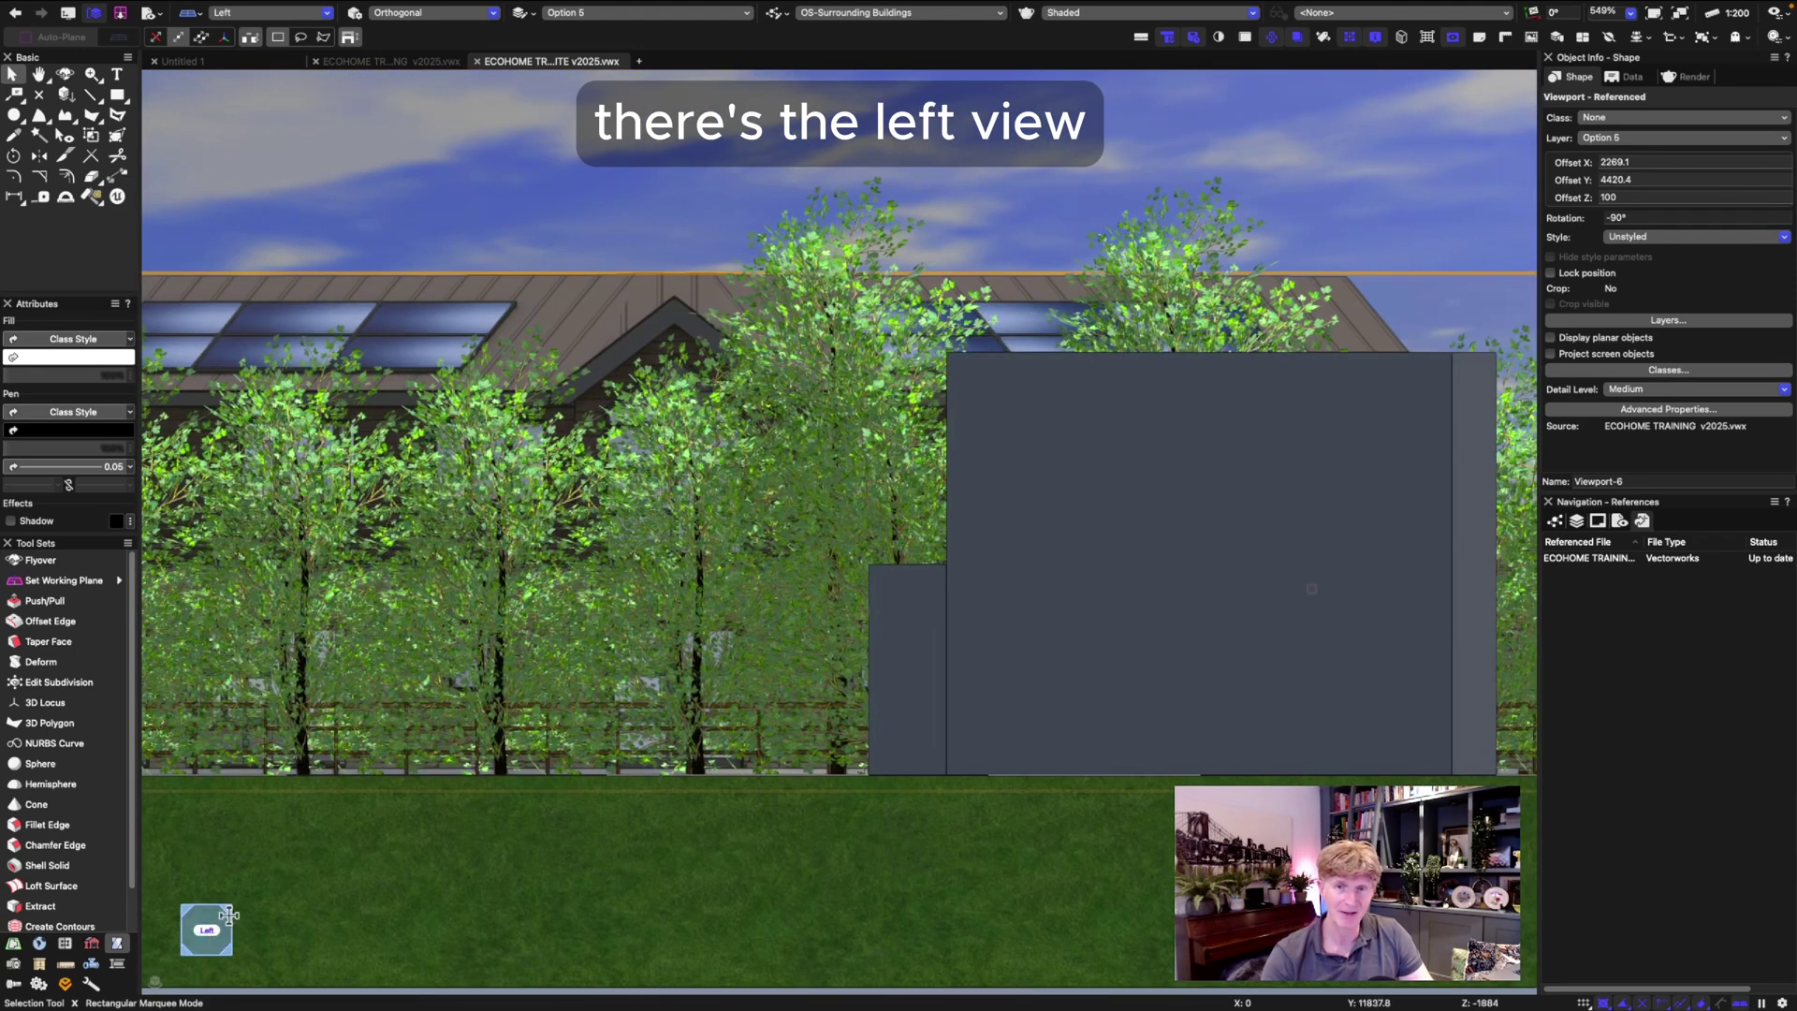
{"action": "left_click", "coordinate": [229, 916]}
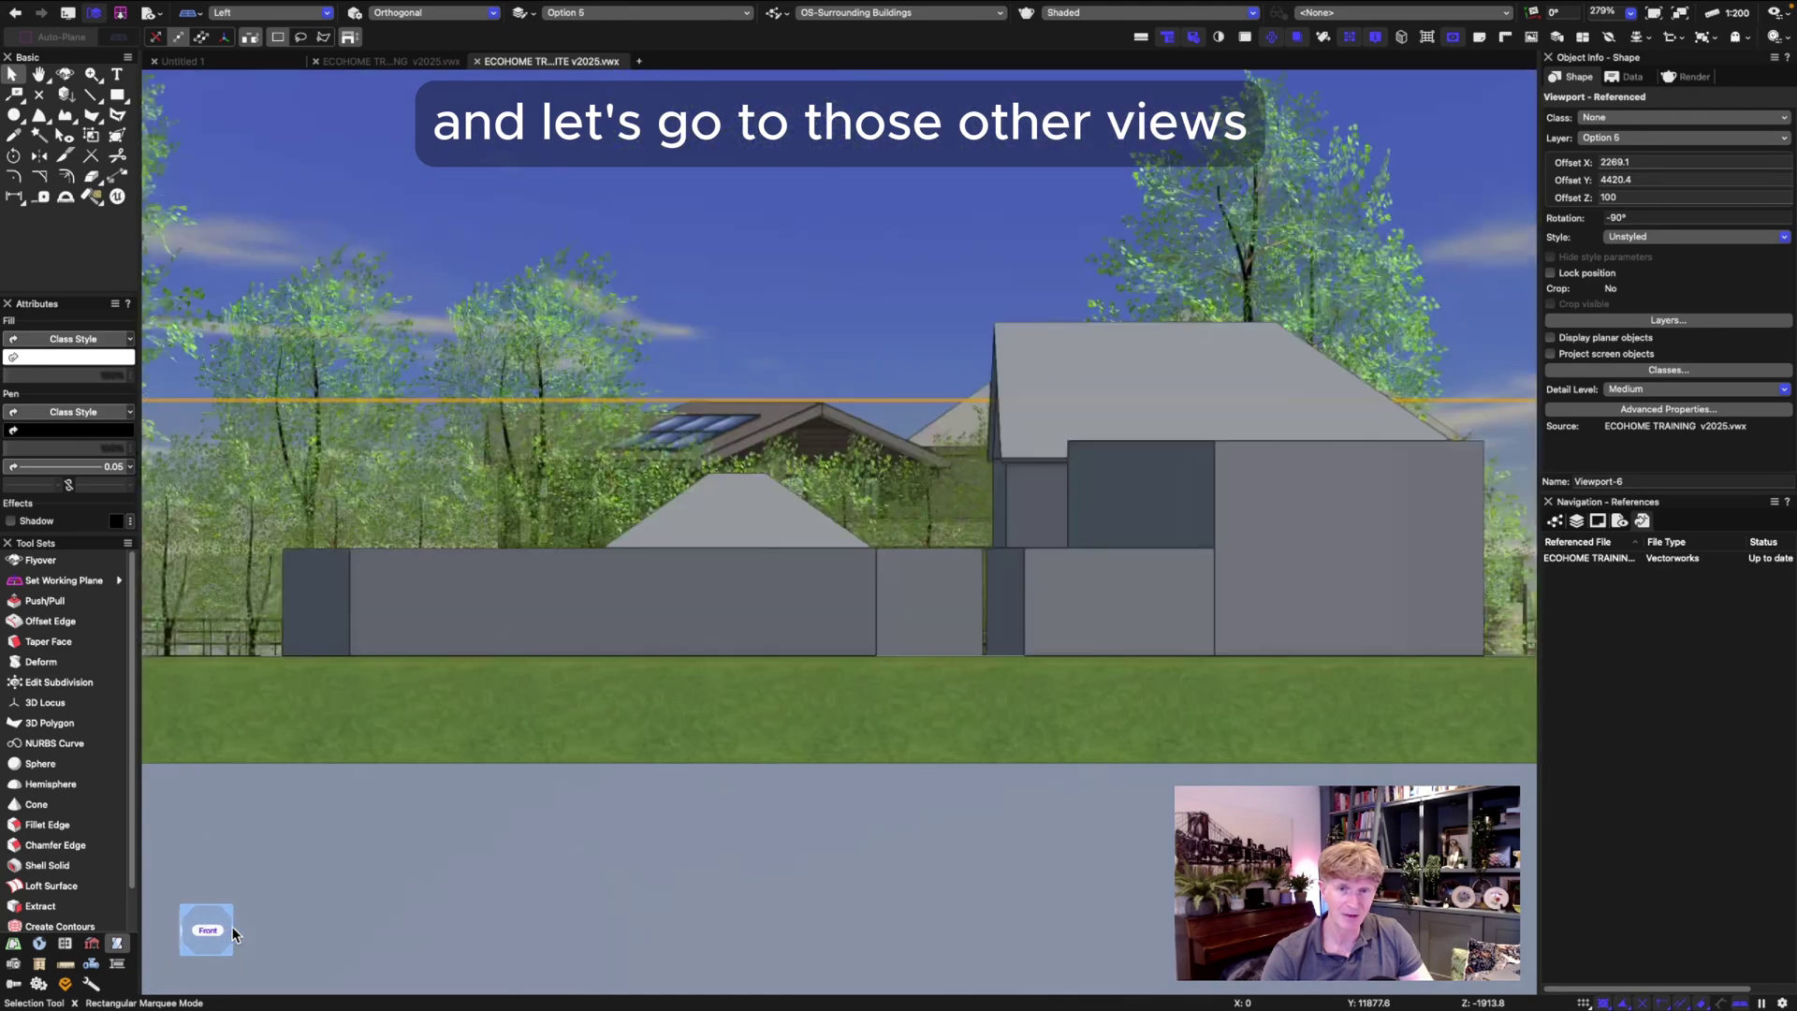
{"action": "left_click", "coordinate": [186, 940]}
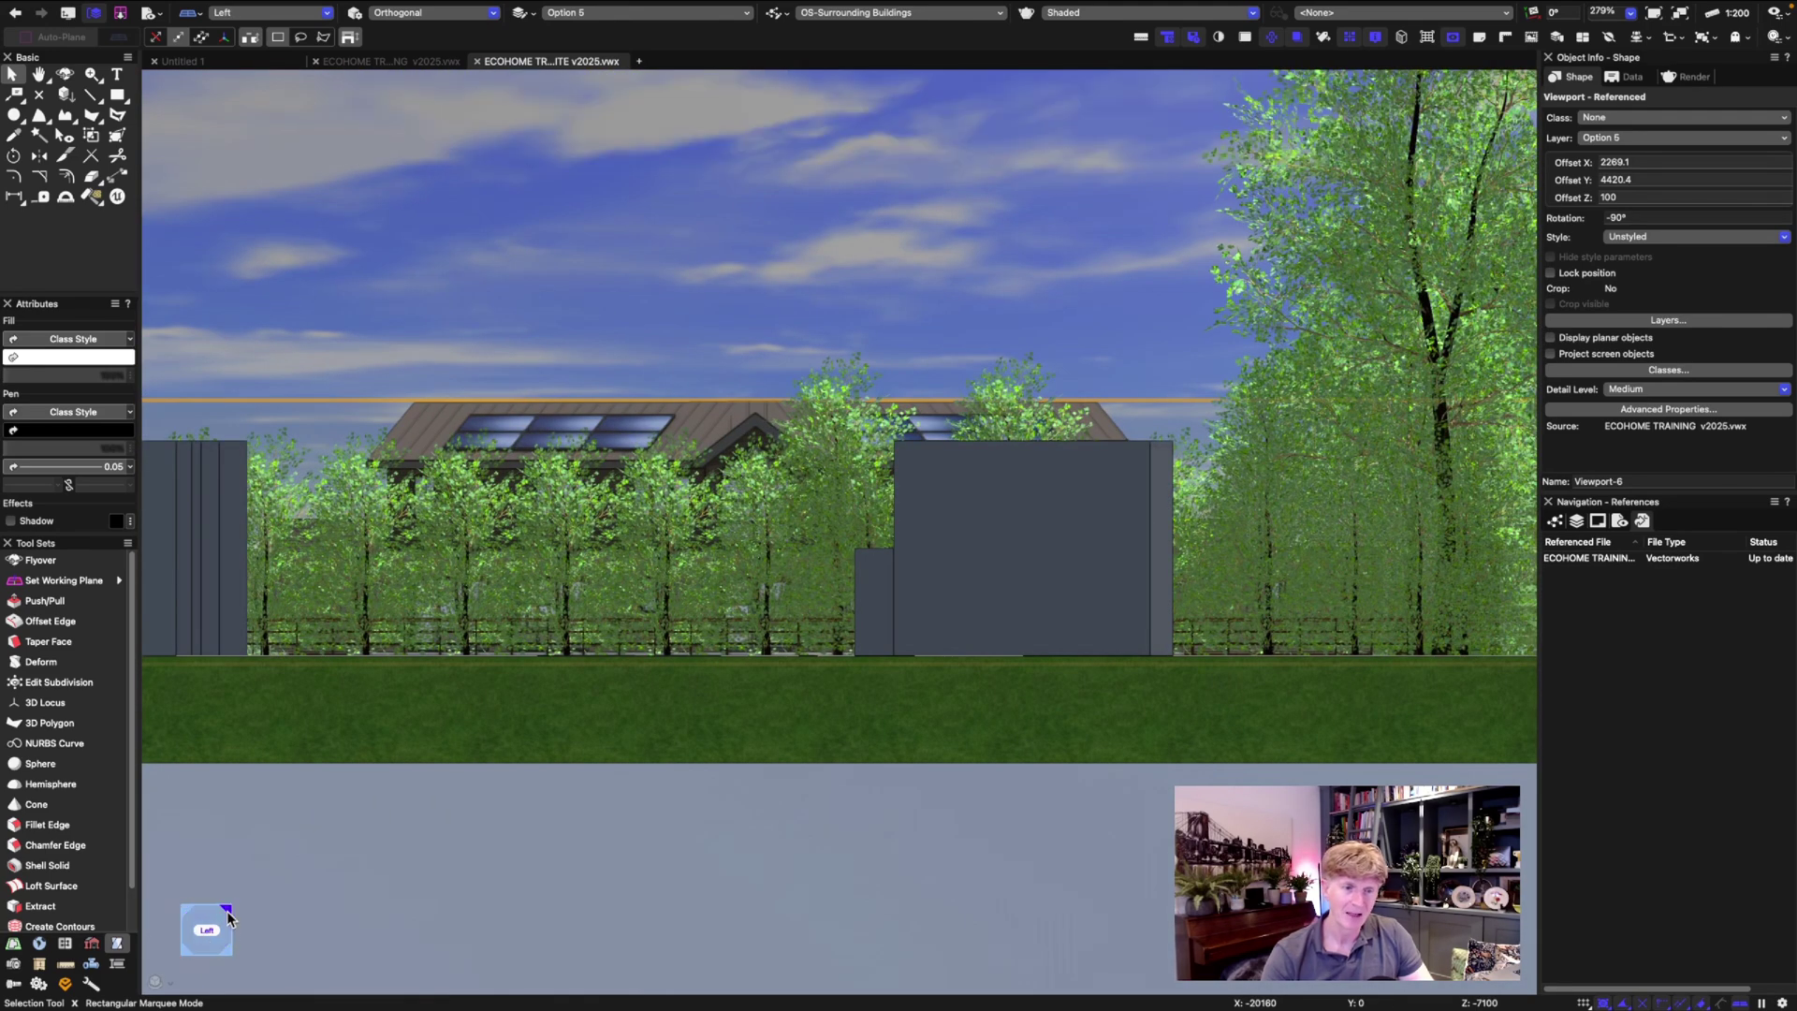
Drag the view cube into a tilted 3D Custom View of the site and zoom in
{"action": "left_click_drag", "start_coordinate": [229, 929], "coordinate": [221, 919]}
{"action": "middle_click_drag", "start_coordinate": [403, 735], "coordinate": [404, 759], "text": "shift"}
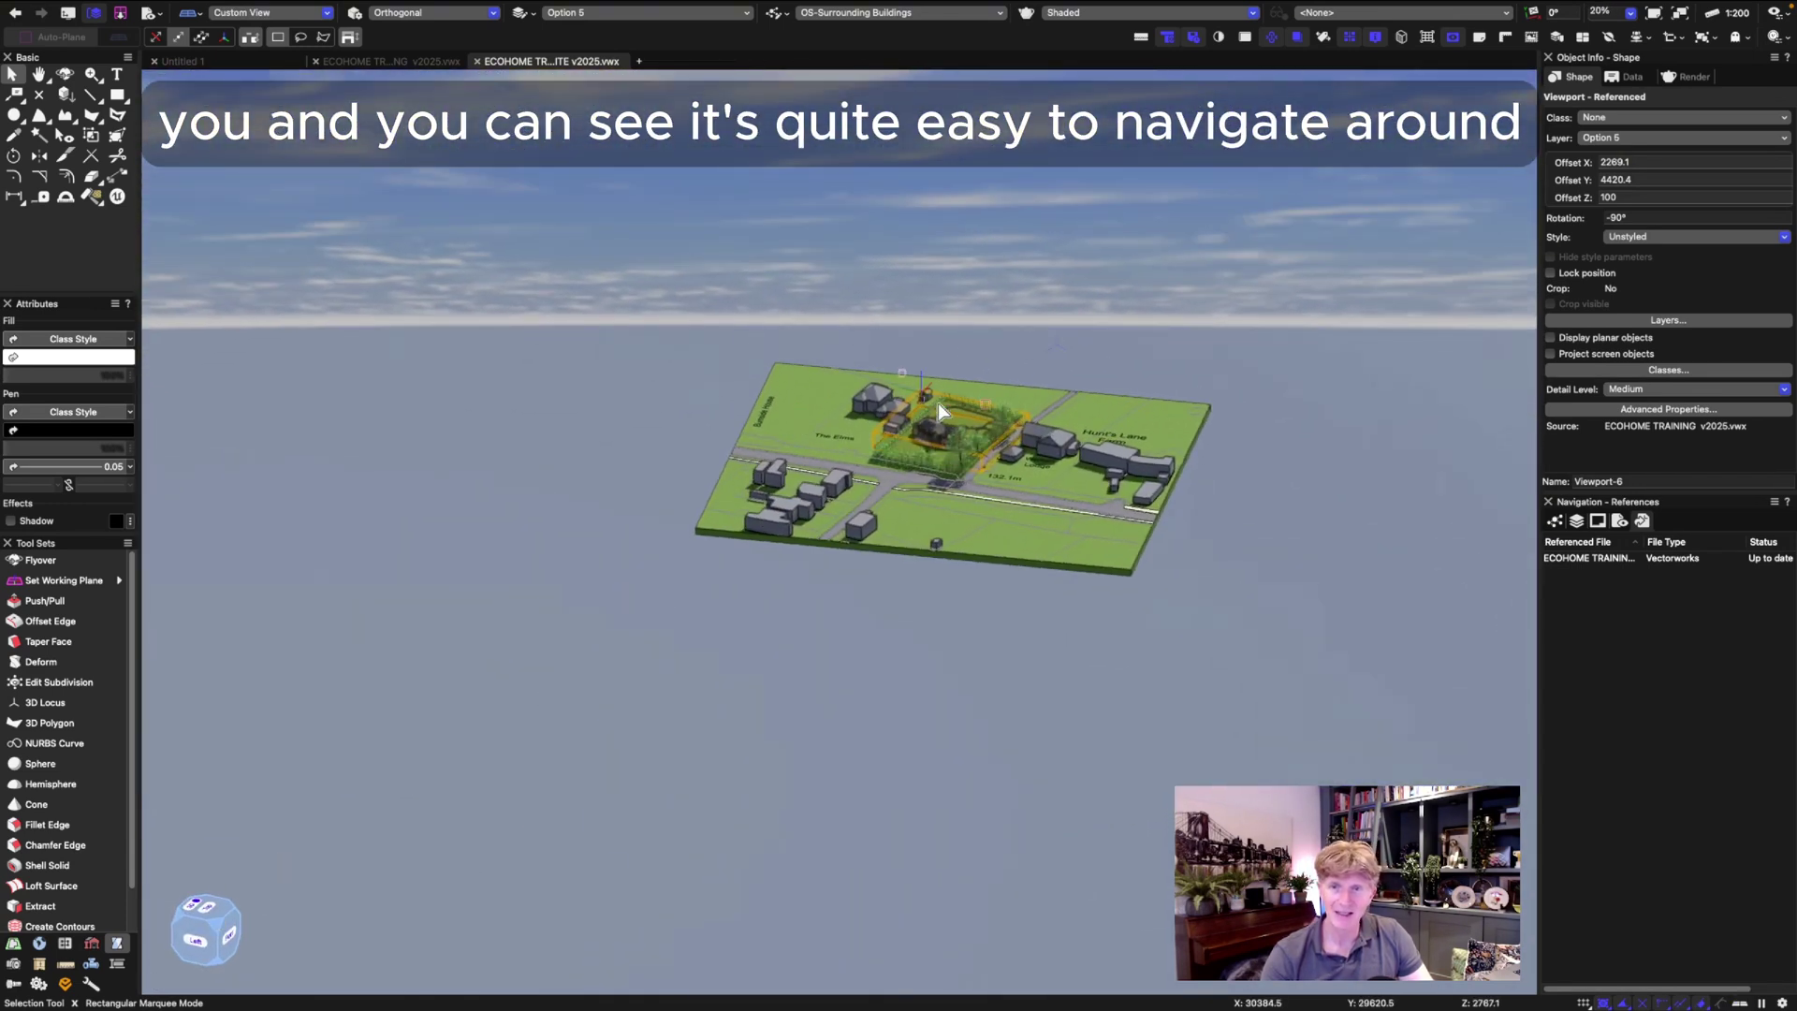
{"action": "scroll", "coordinate": [938, 402], "scroll_direction": "up", "scroll_amount": 10}
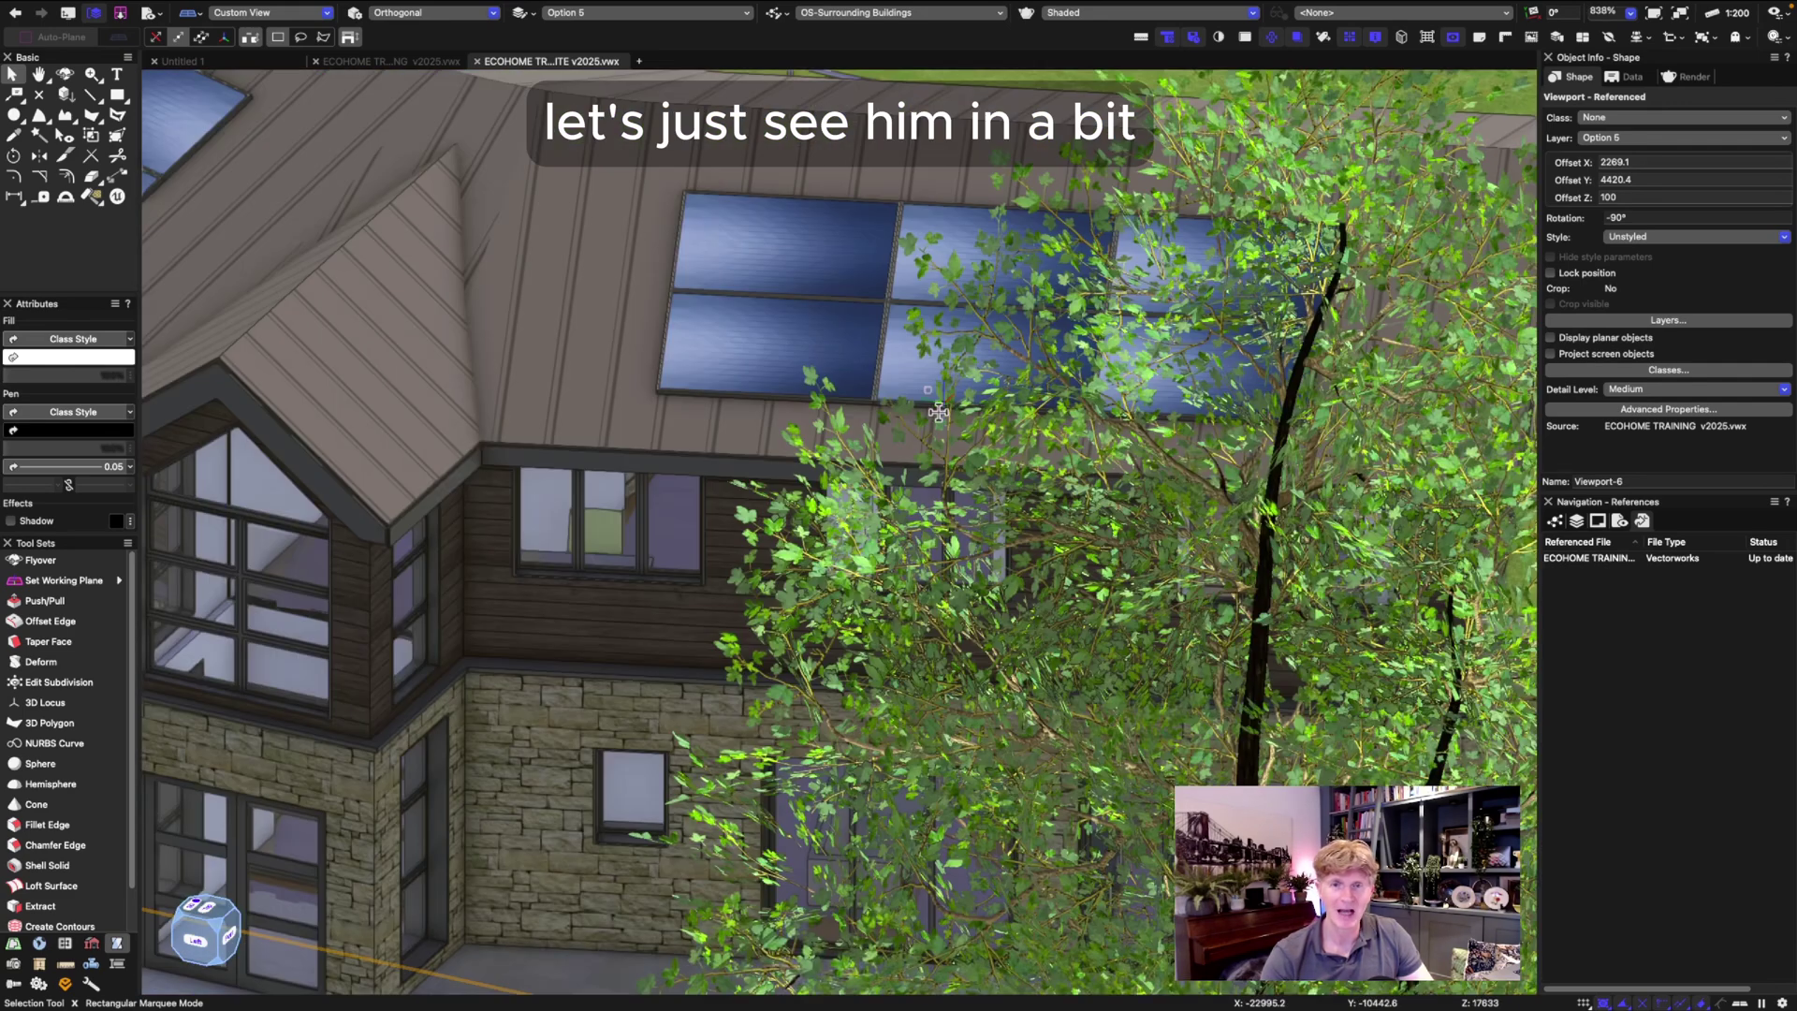
{"action": "scroll", "coordinate": [938, 411], "scroll_direction": "down", "scroll_amount": 10}
{"action": "scroll", "coordinate": [923, 426], "scroll_direction": "up", "scroll_amount": 6}
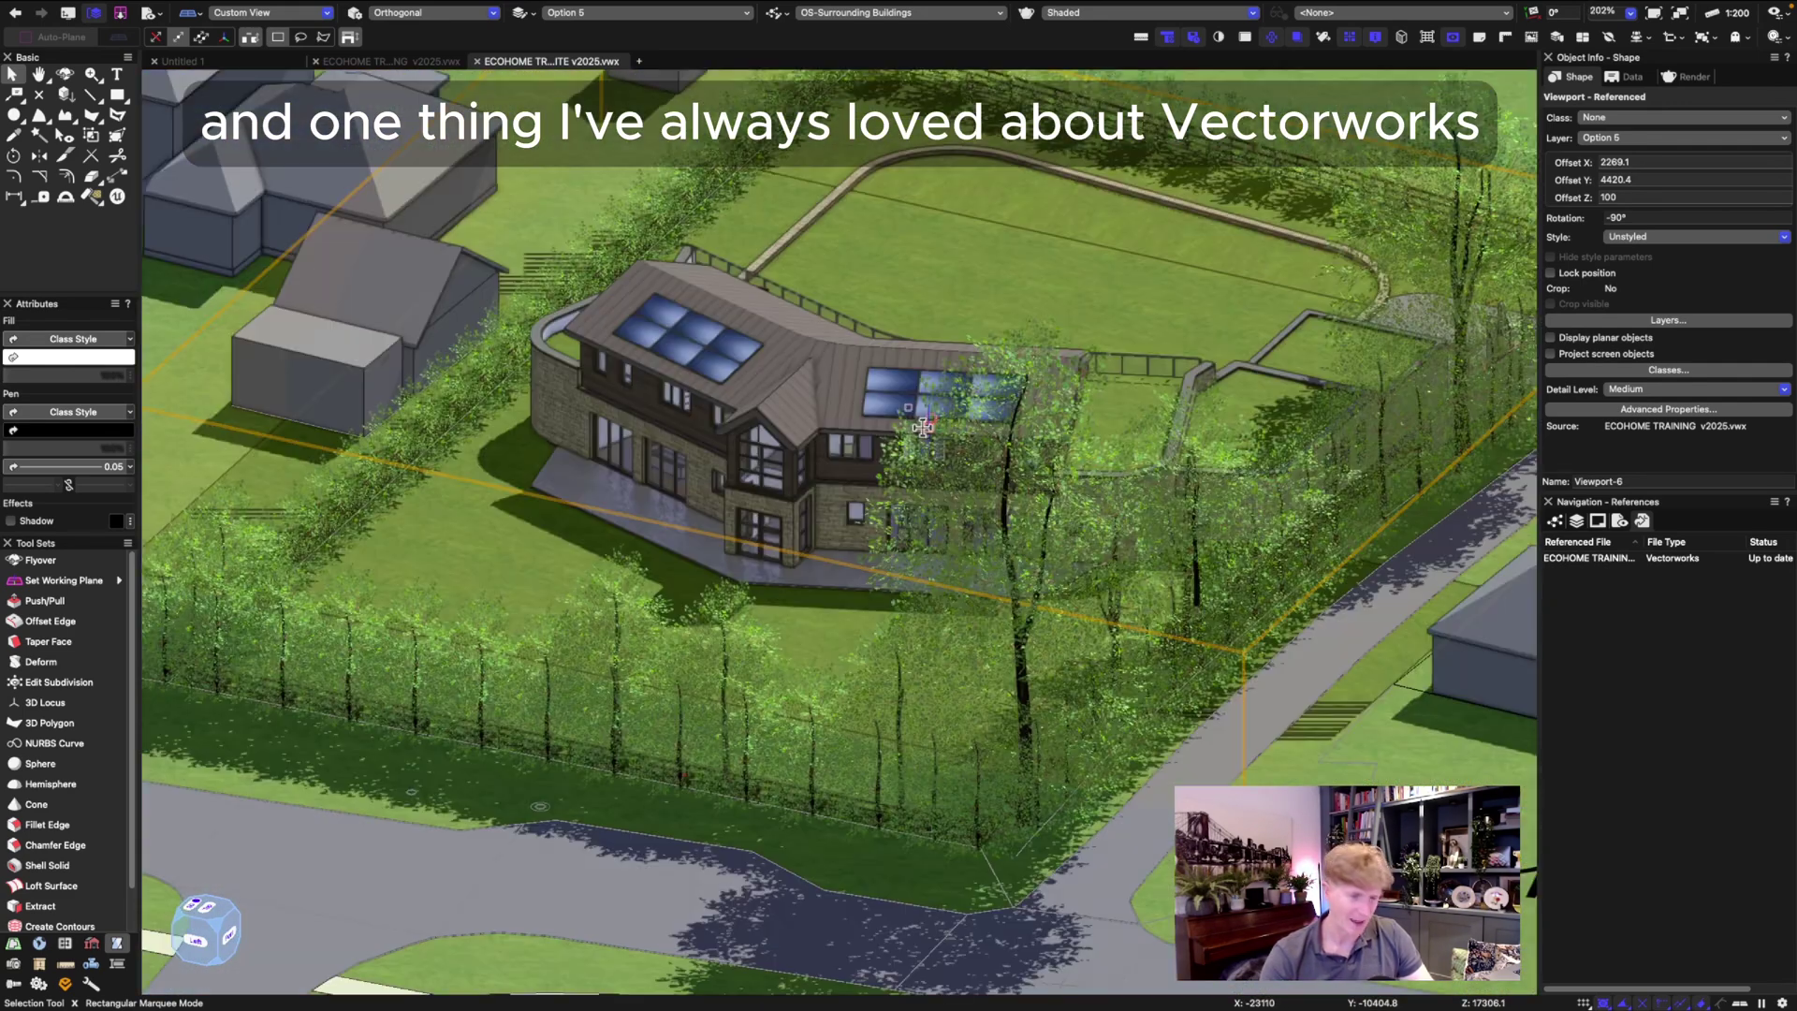
Orbit around the house with Flyover (Shift-C), then return to Selection and deselect the viewport
{"action": "key", "text": "shift+c"}
{"action": "left_click_drag", "start_coordinate": [498, 464], "coordinate": [927, 445]}
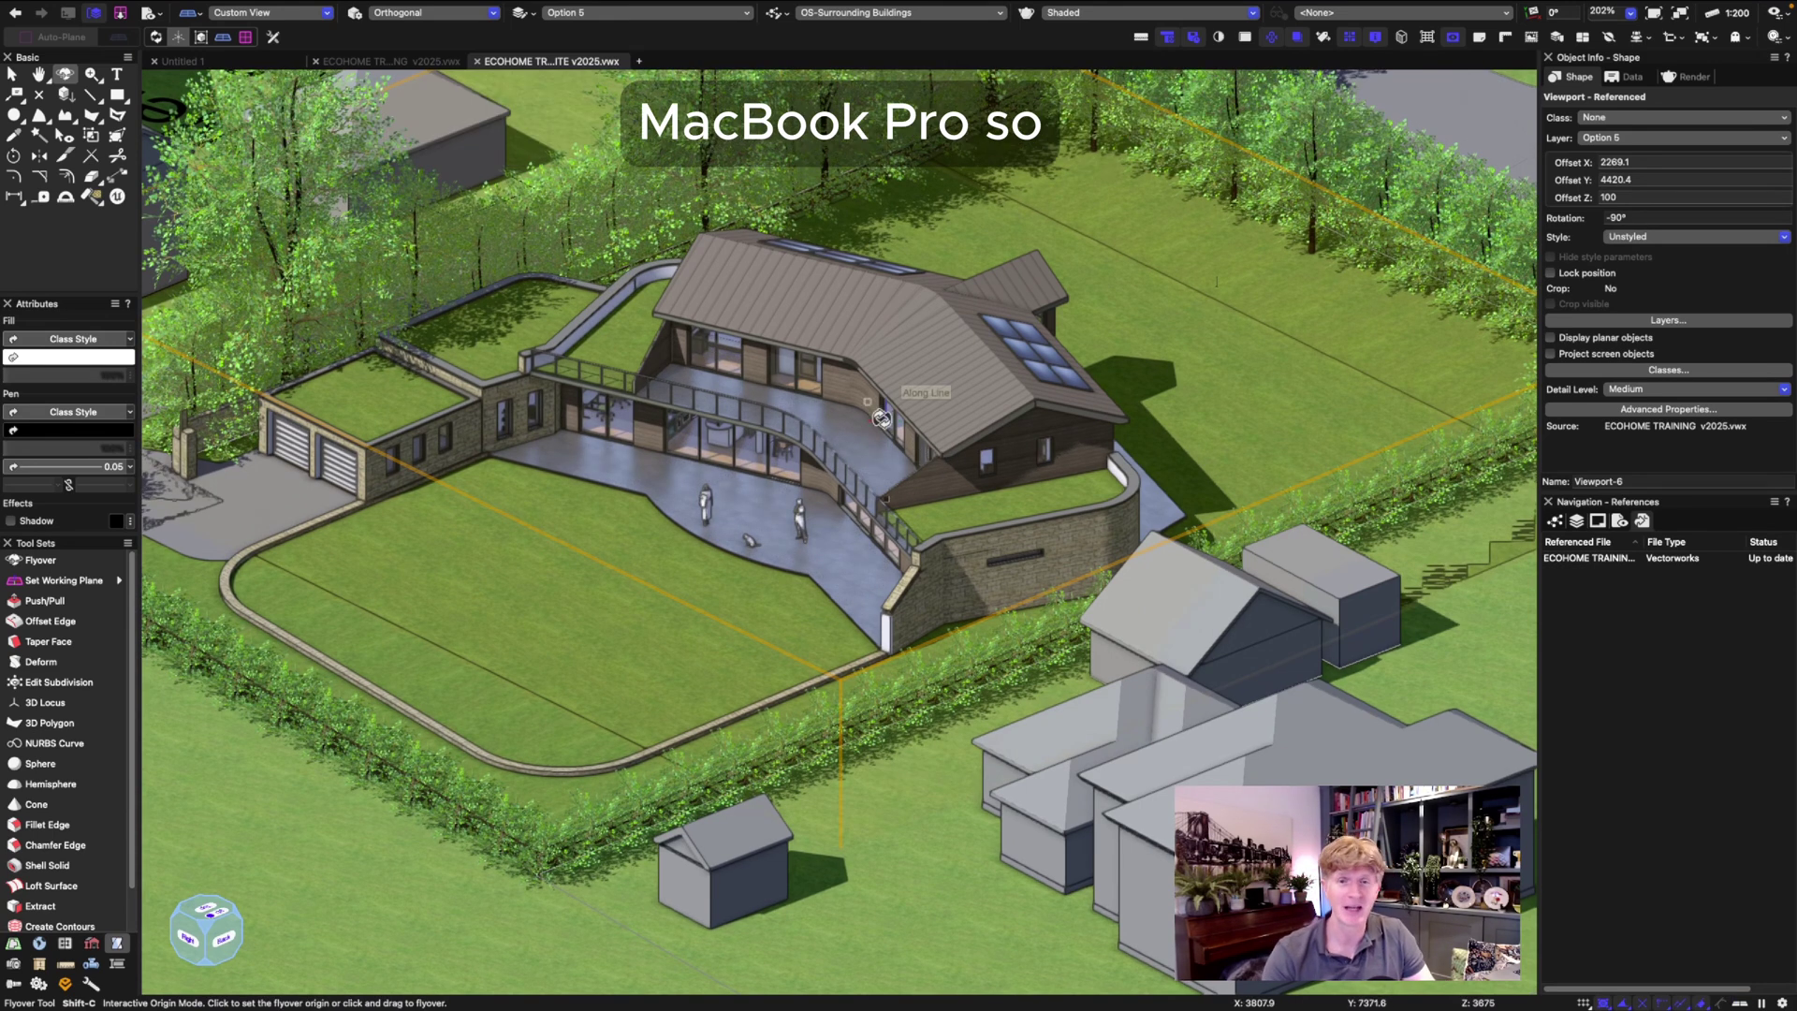
{"action": "mouse_move", "coordinate": [818, 480]}
{"action": "left_mouse_down"}
{"action": "mouse_move", "coordinate": [816, 527]}
{"action": "mouse_move", "coordinate": [778, 428]}
{"action": "mouse_move", "coordinate": [789, 540]}
{"action": "left_mouse_up"}
{"action": "key", "text": "x"}
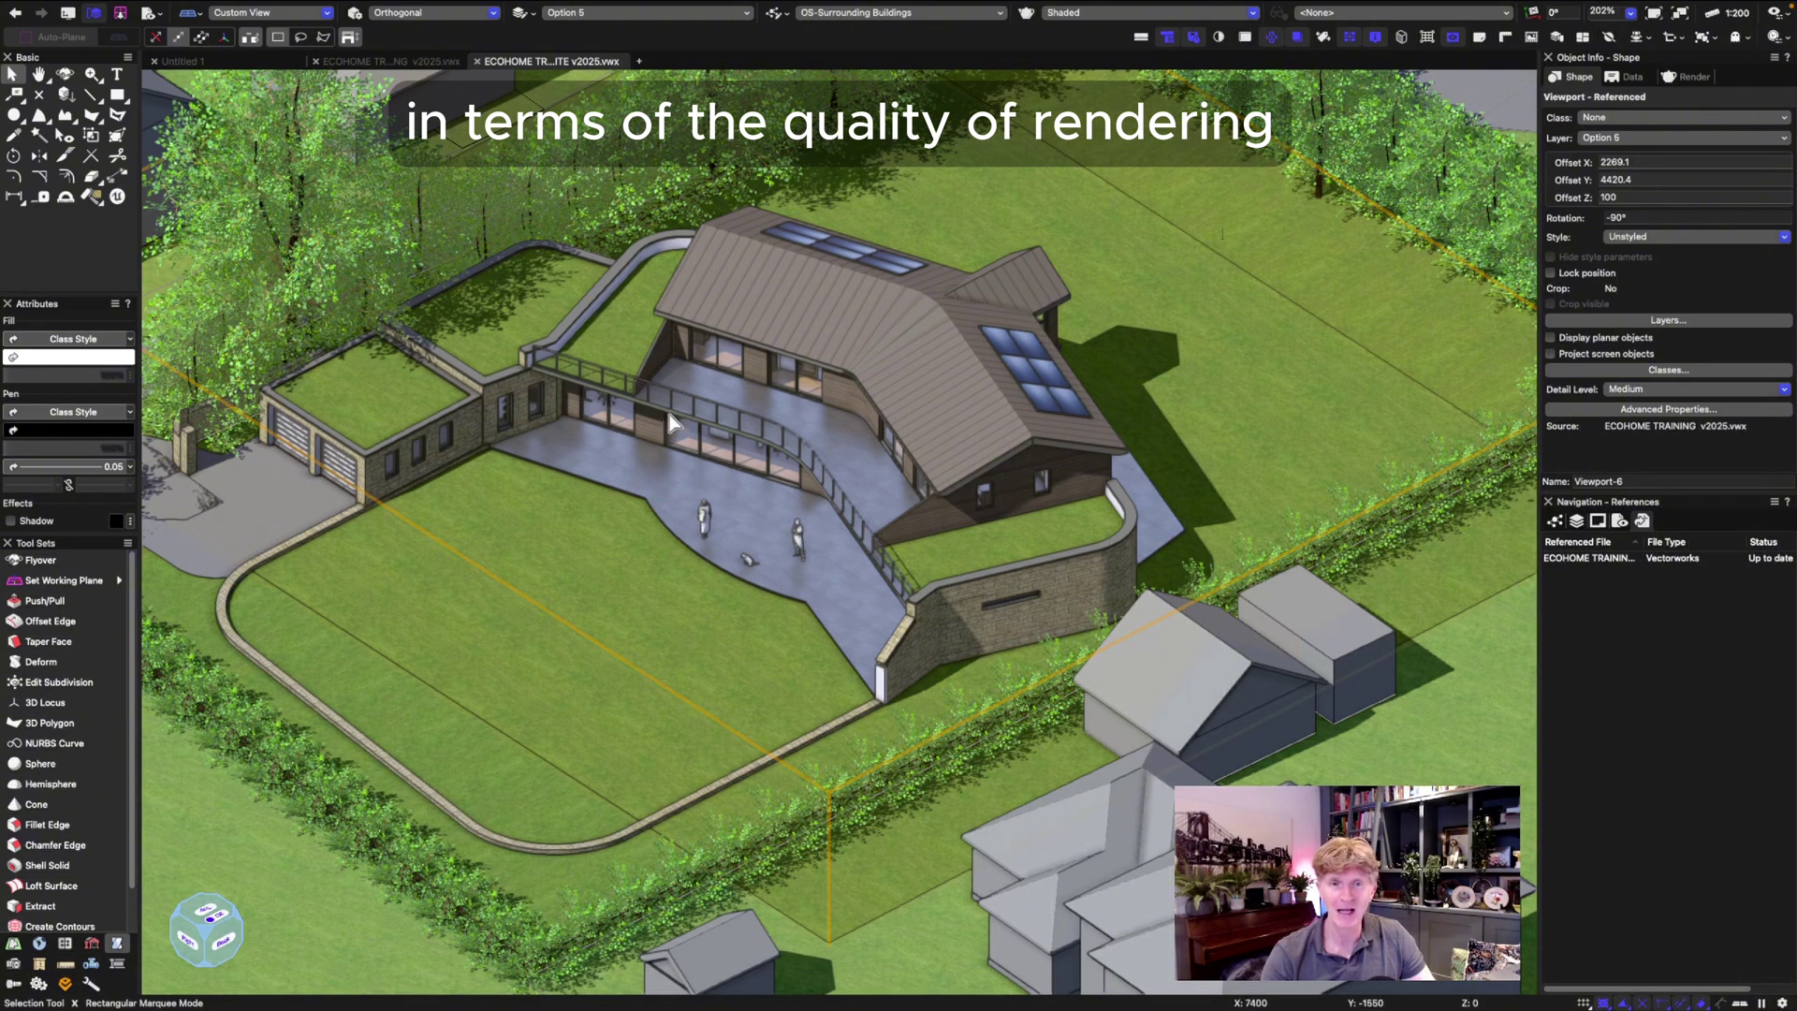
{"action": "key", "text": "x"}
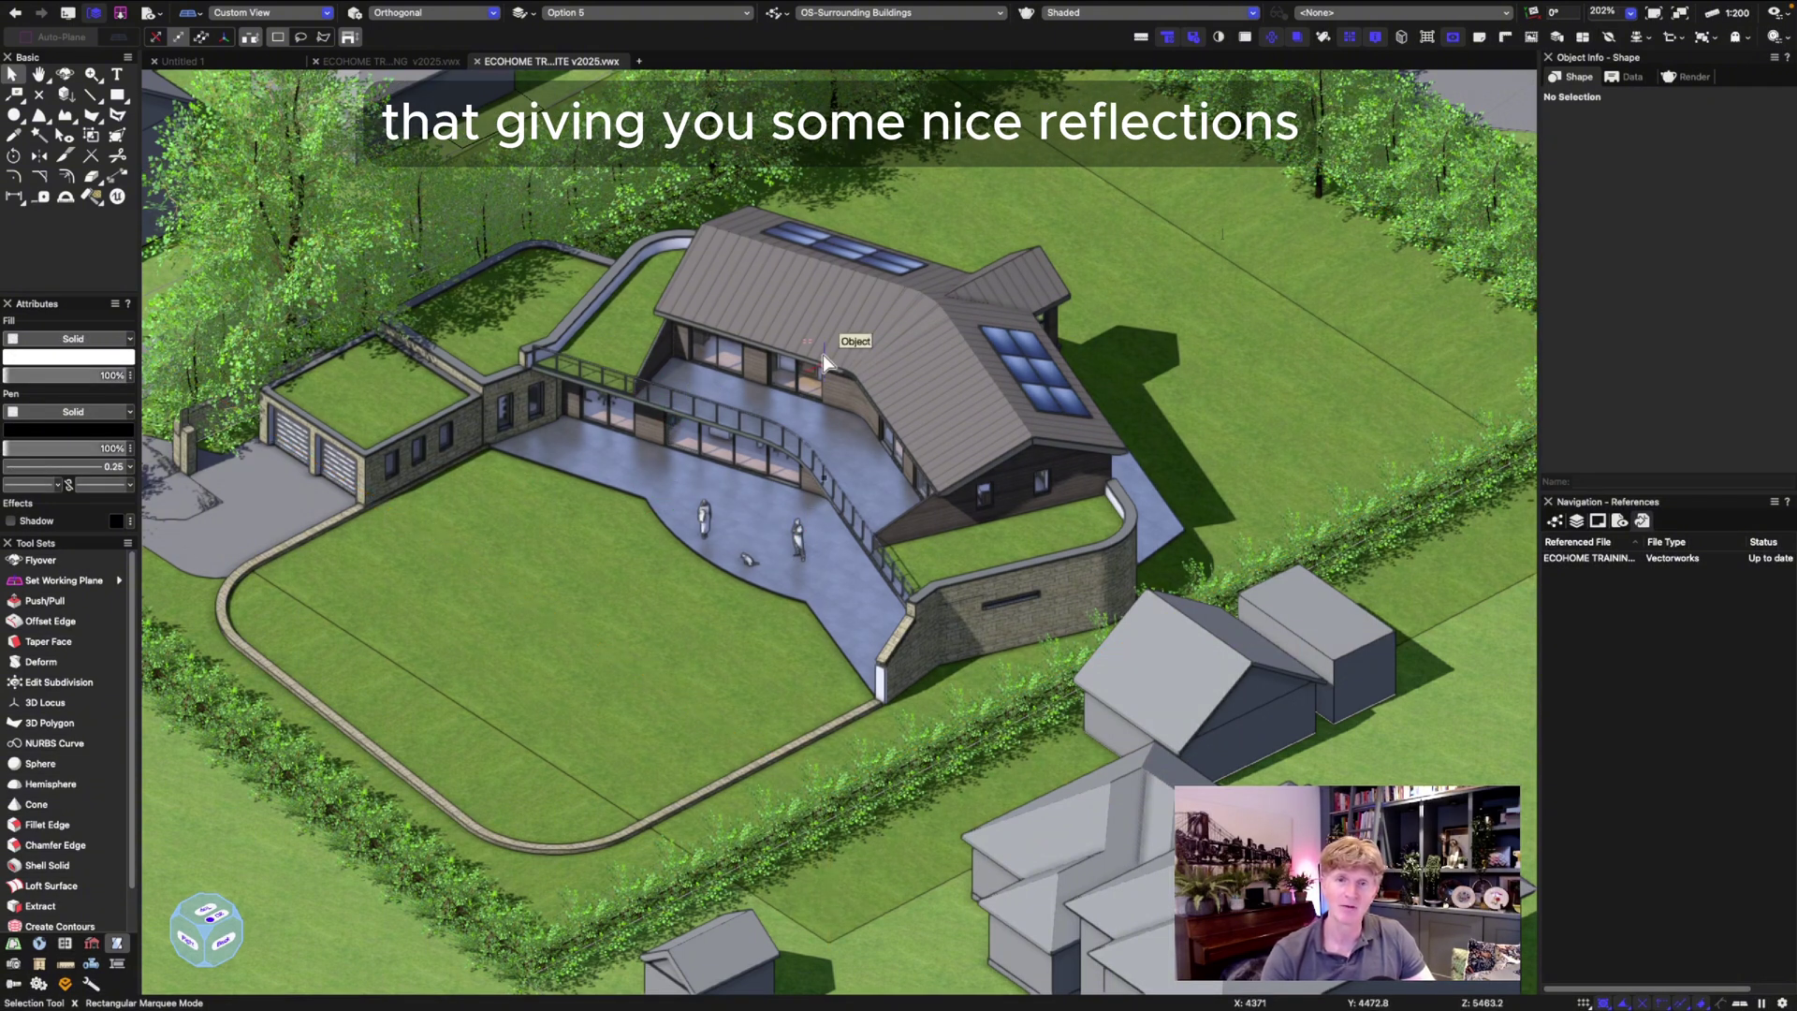
In Shaded Options, compare environment lighting and reflections off and on, leaving both on
{"action": "left_click", "coordinate": [1085, 14]}
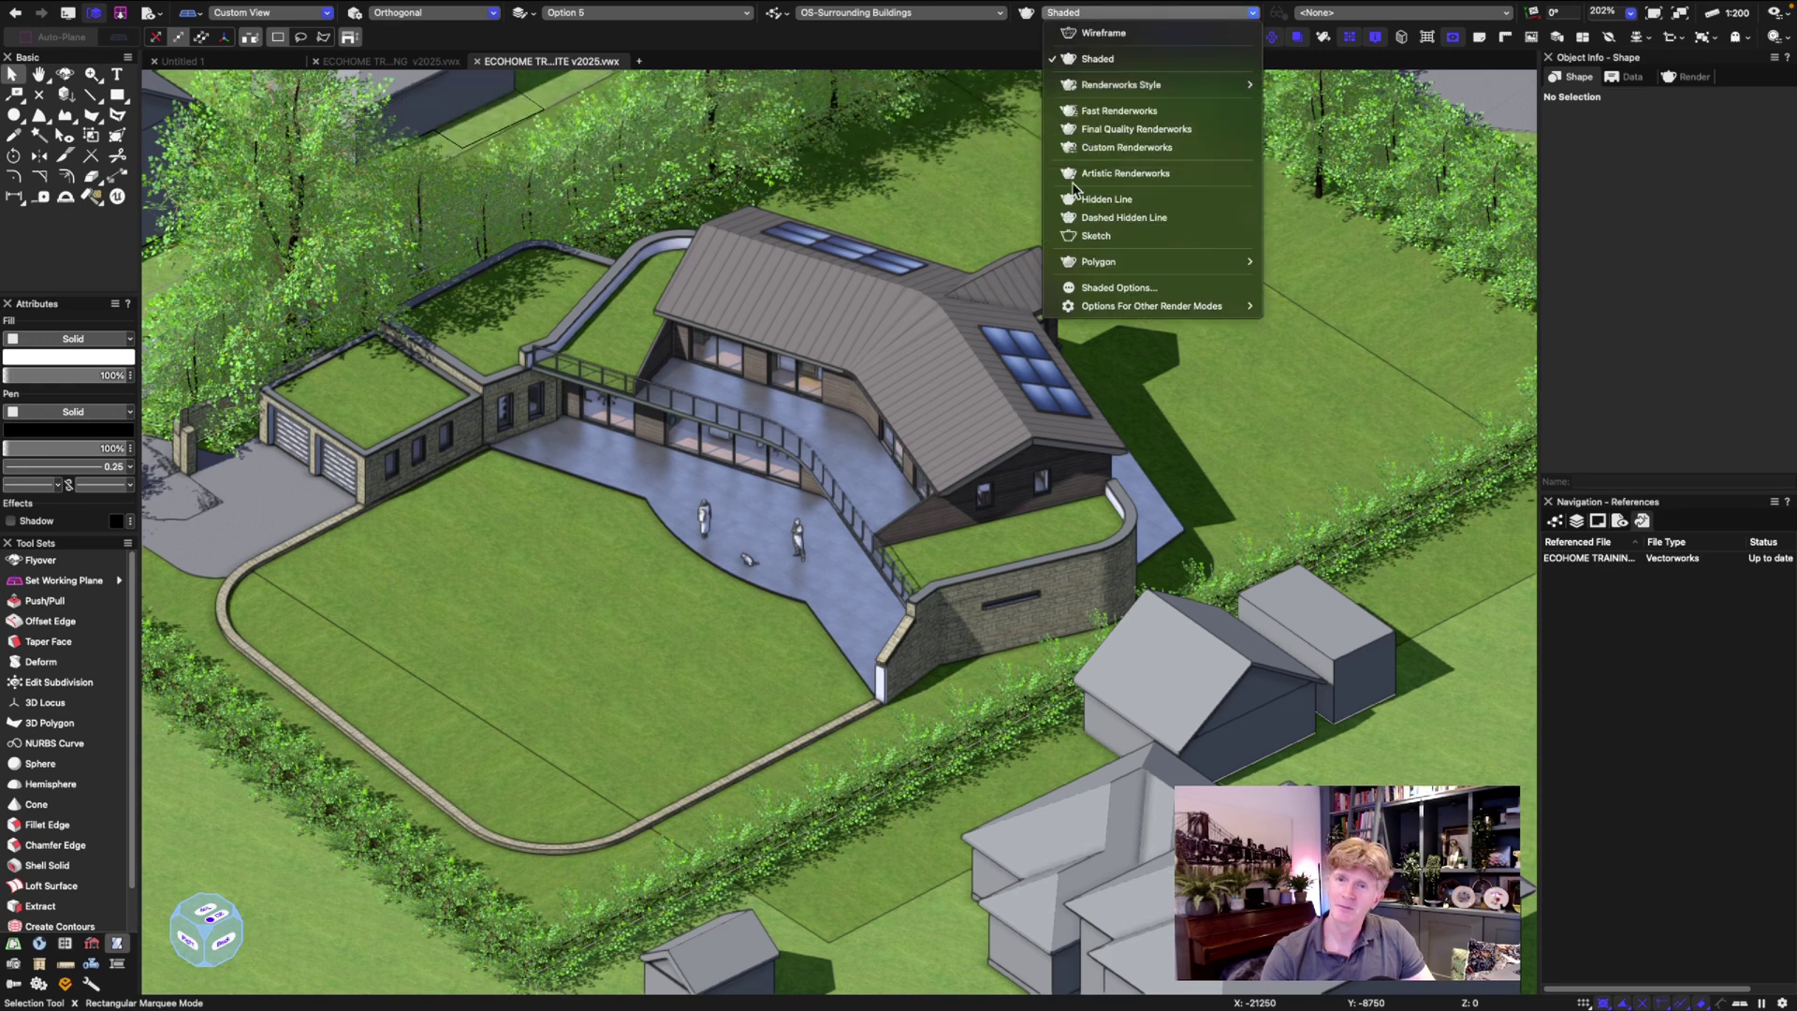
{"action": "left_click", "coordinate": [1056, 266]}
{"action": "left_click_drag", "start_coordinate": [904, 173], "coordinate": [1129, 173]}
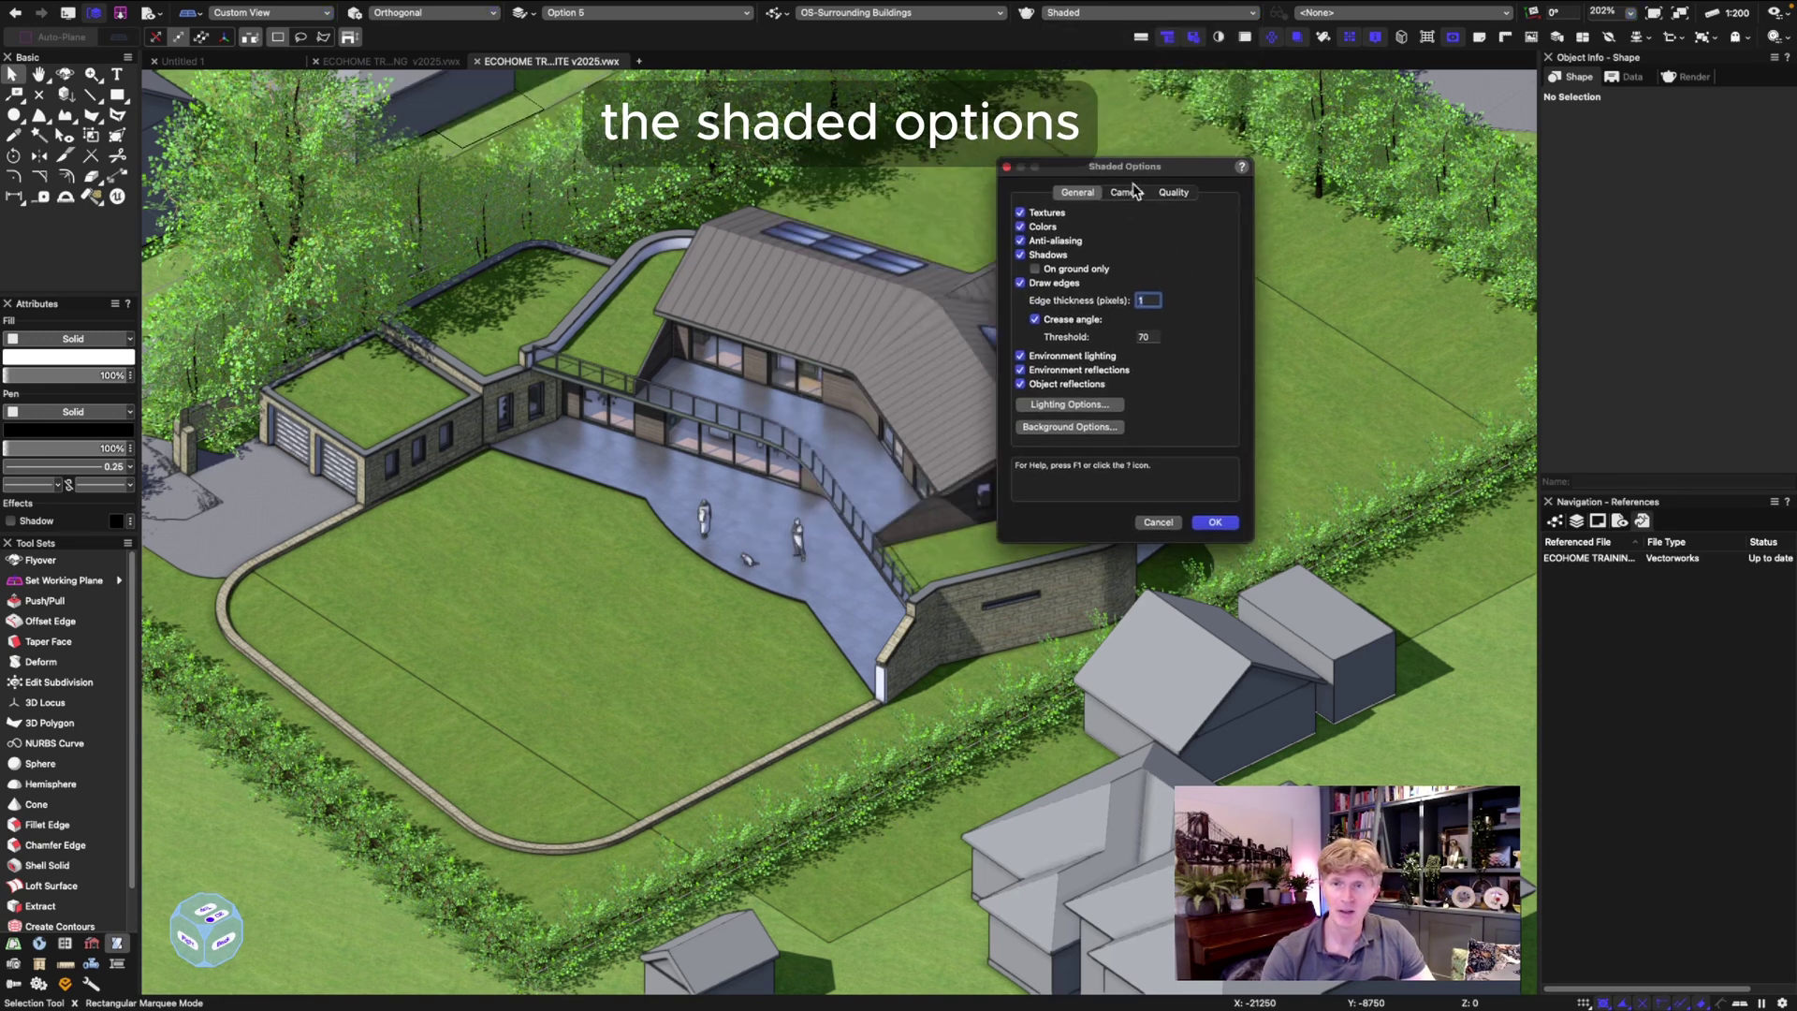
{"action": "left_click", "coordinate": [1021, 358]}
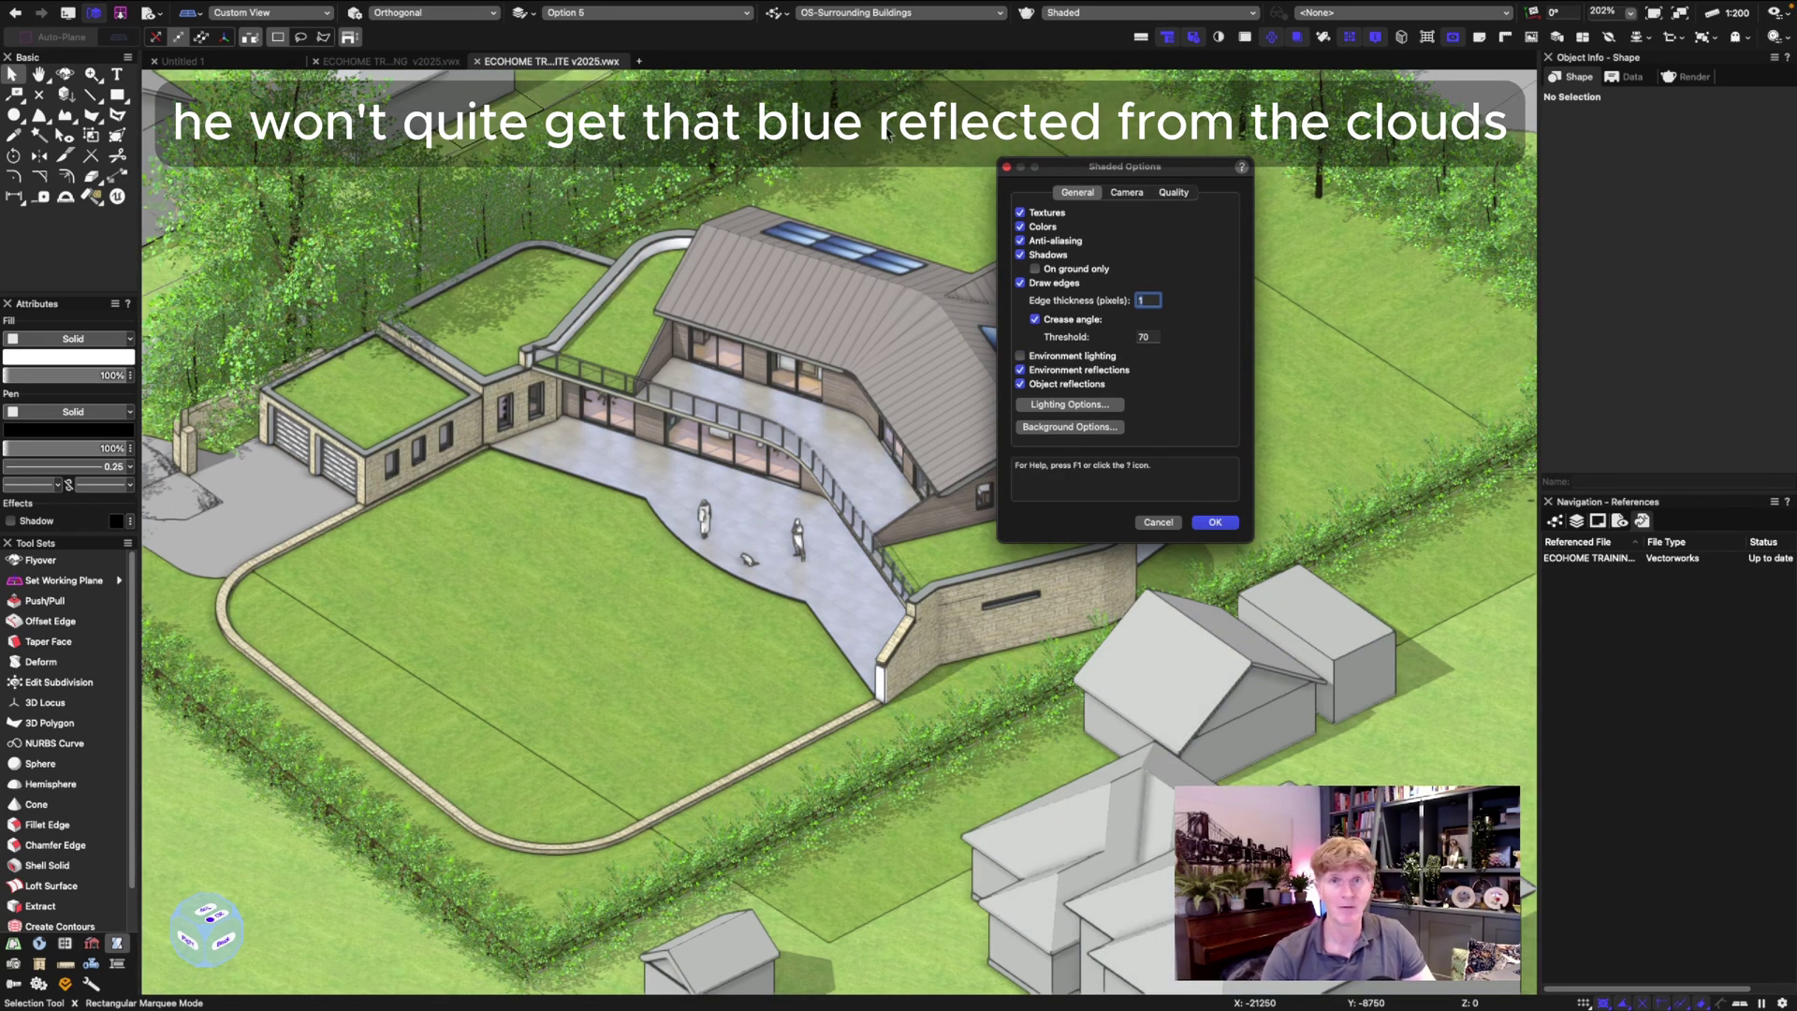
{"action": "left_click", "coordinate": [1021, 357]}
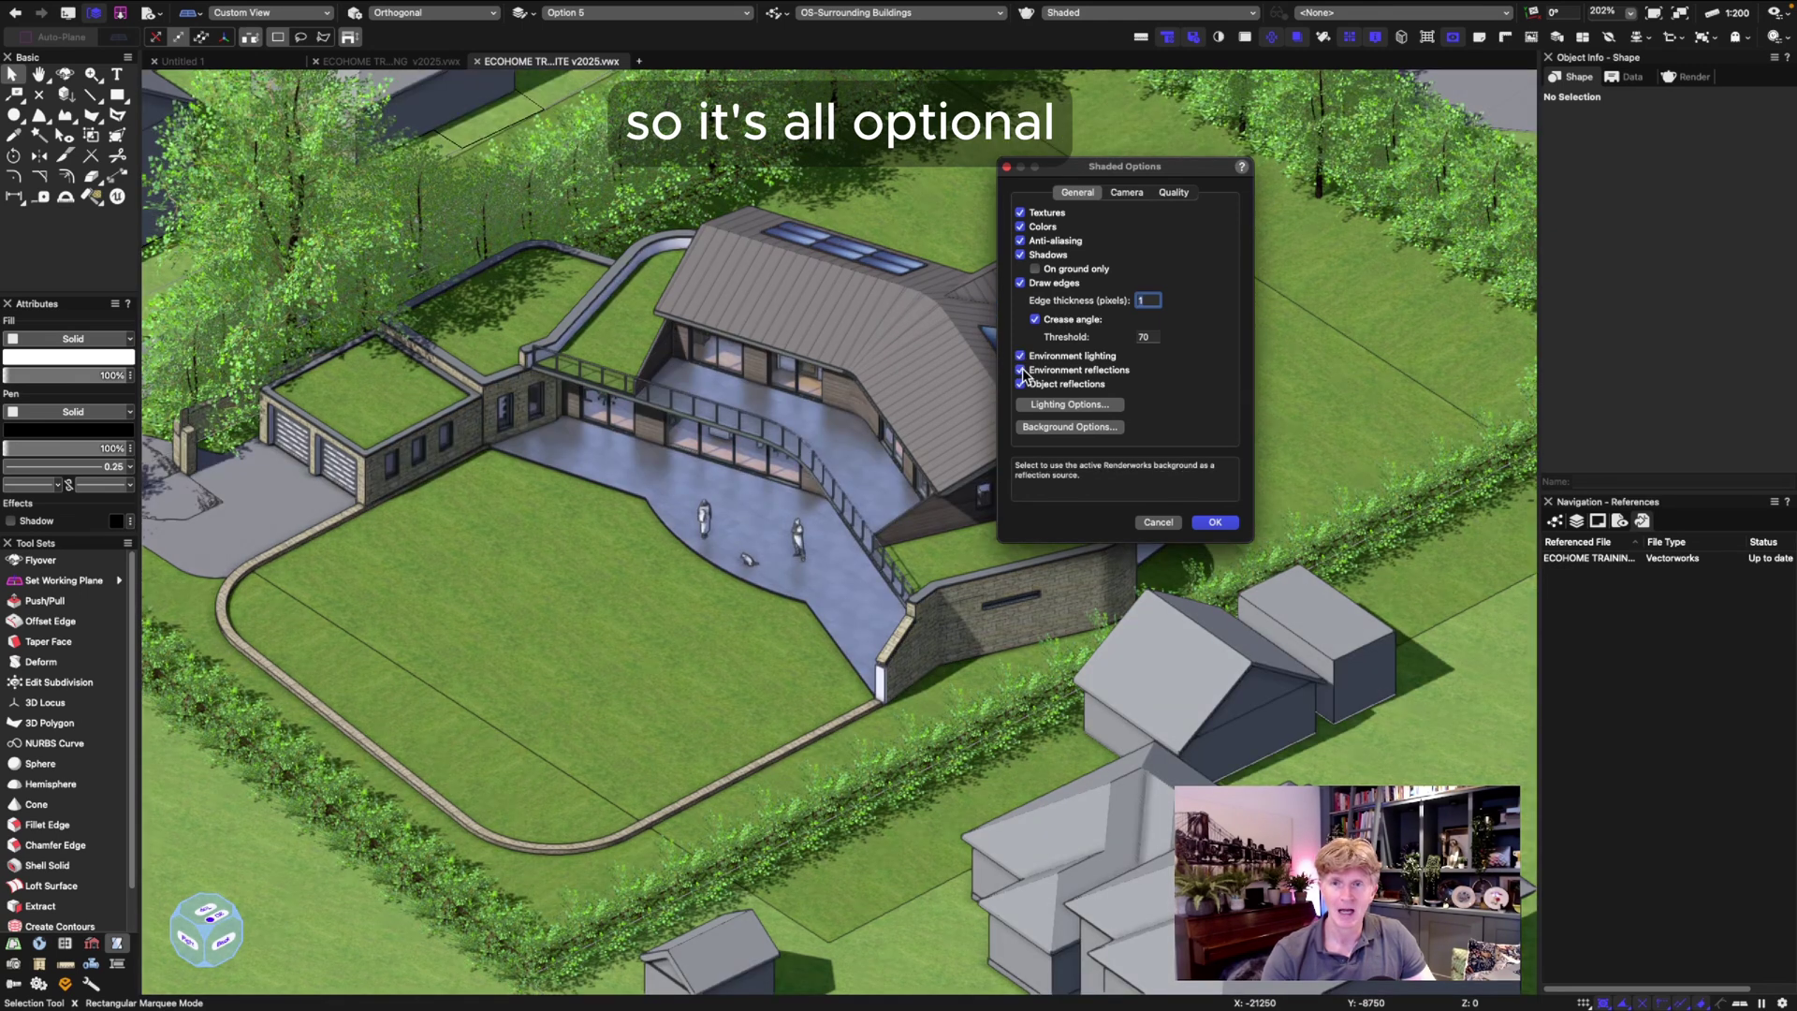
{"action": "left_click", "coordinate": [1021, 372]}
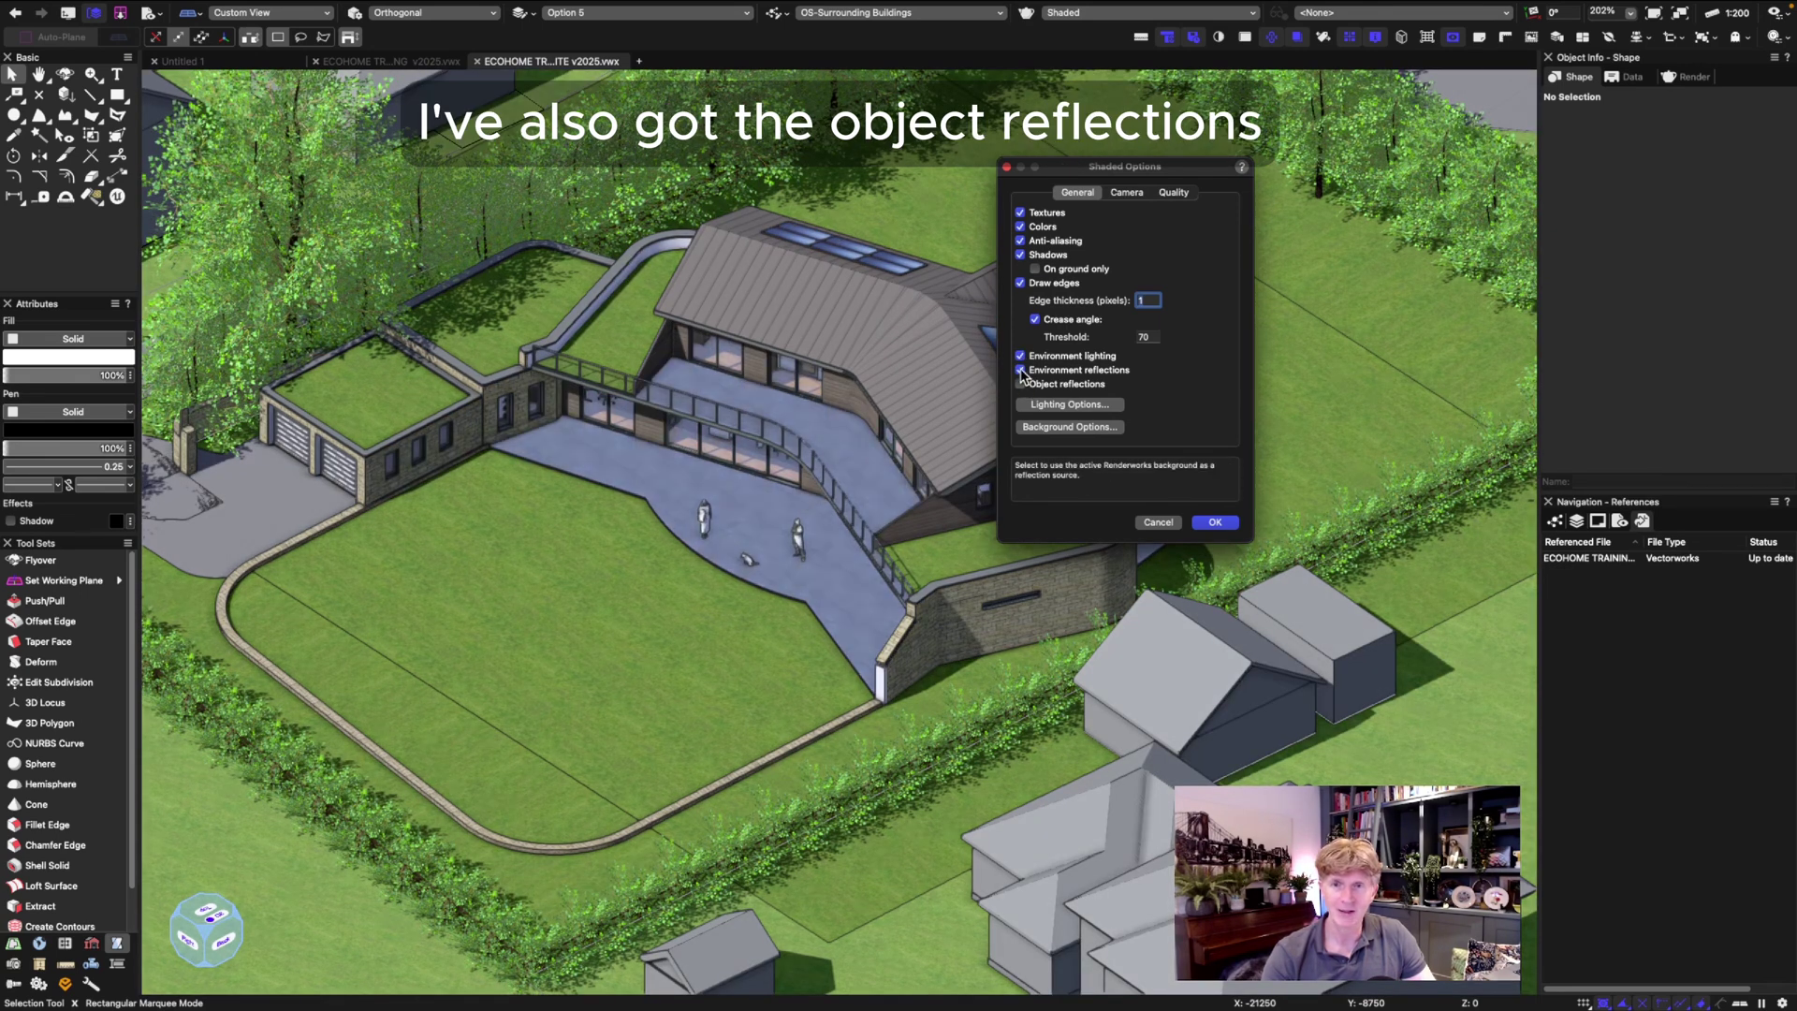
{"action": "left_click", "coordinate": [1020, 369]}
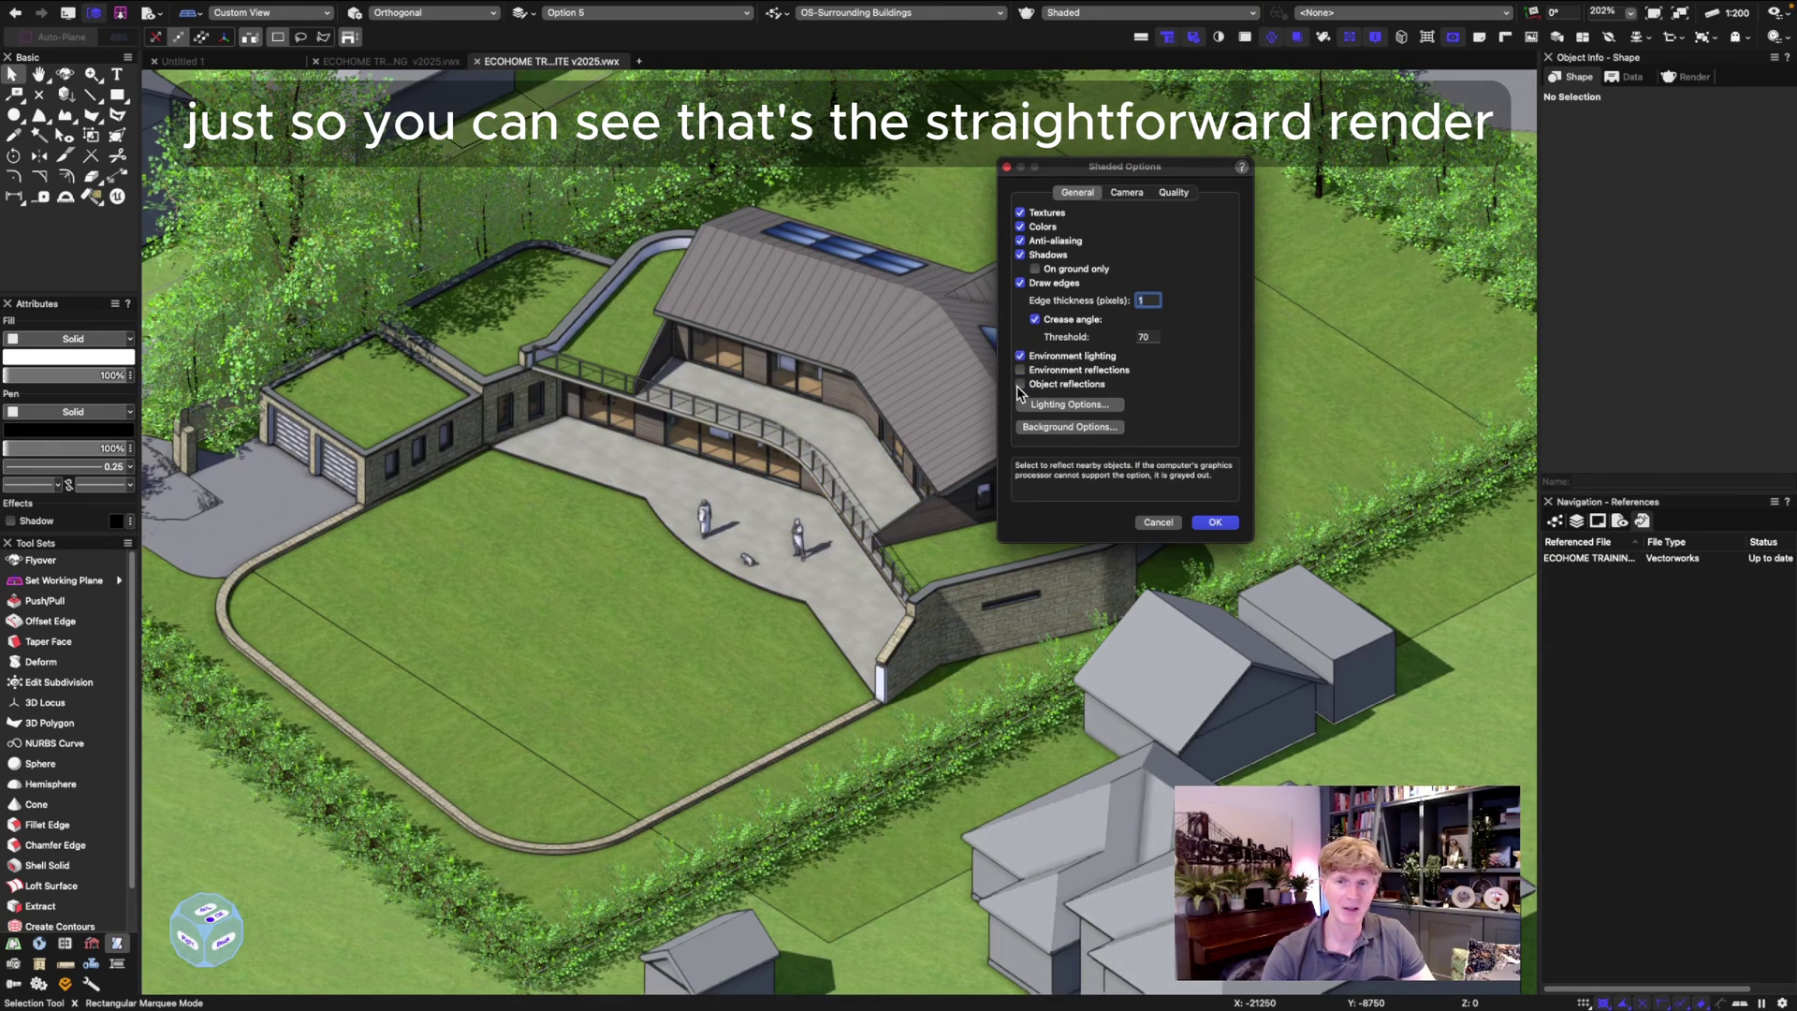
{"action": "left_click", "coordinate": [1021, 356]}
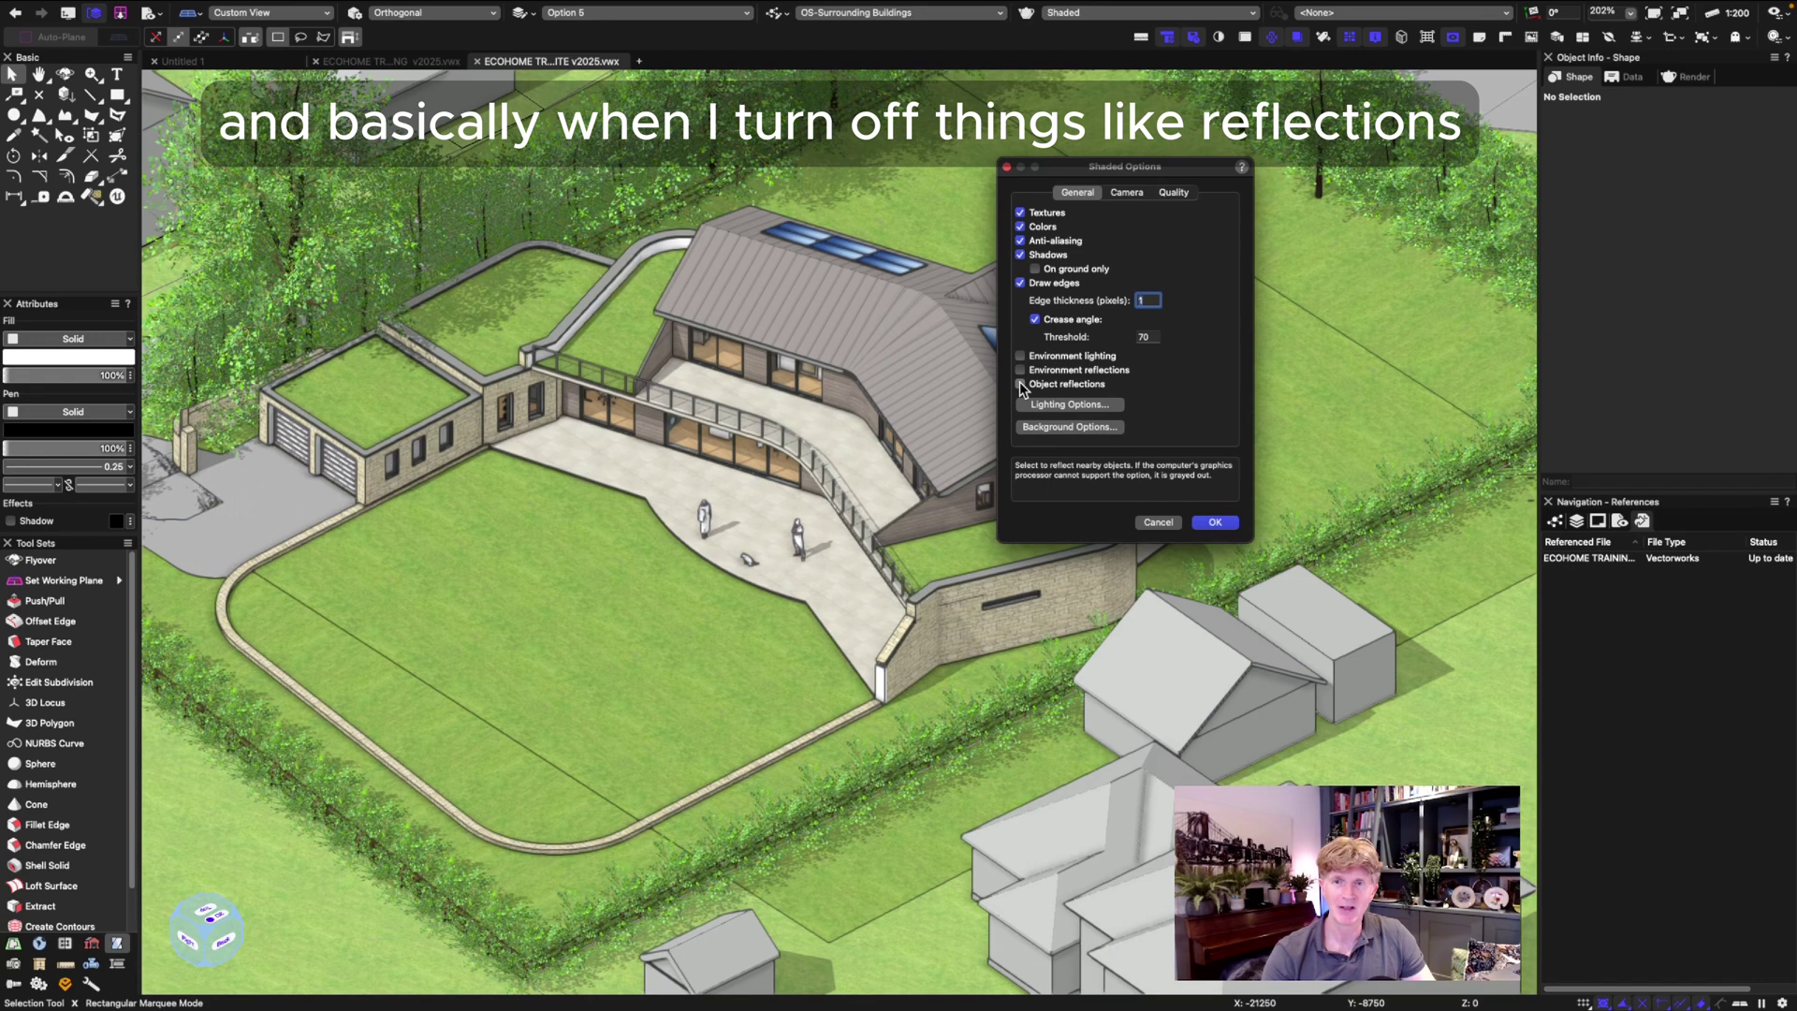
{"action": "left_click", "coordinate": [1020, 384]}
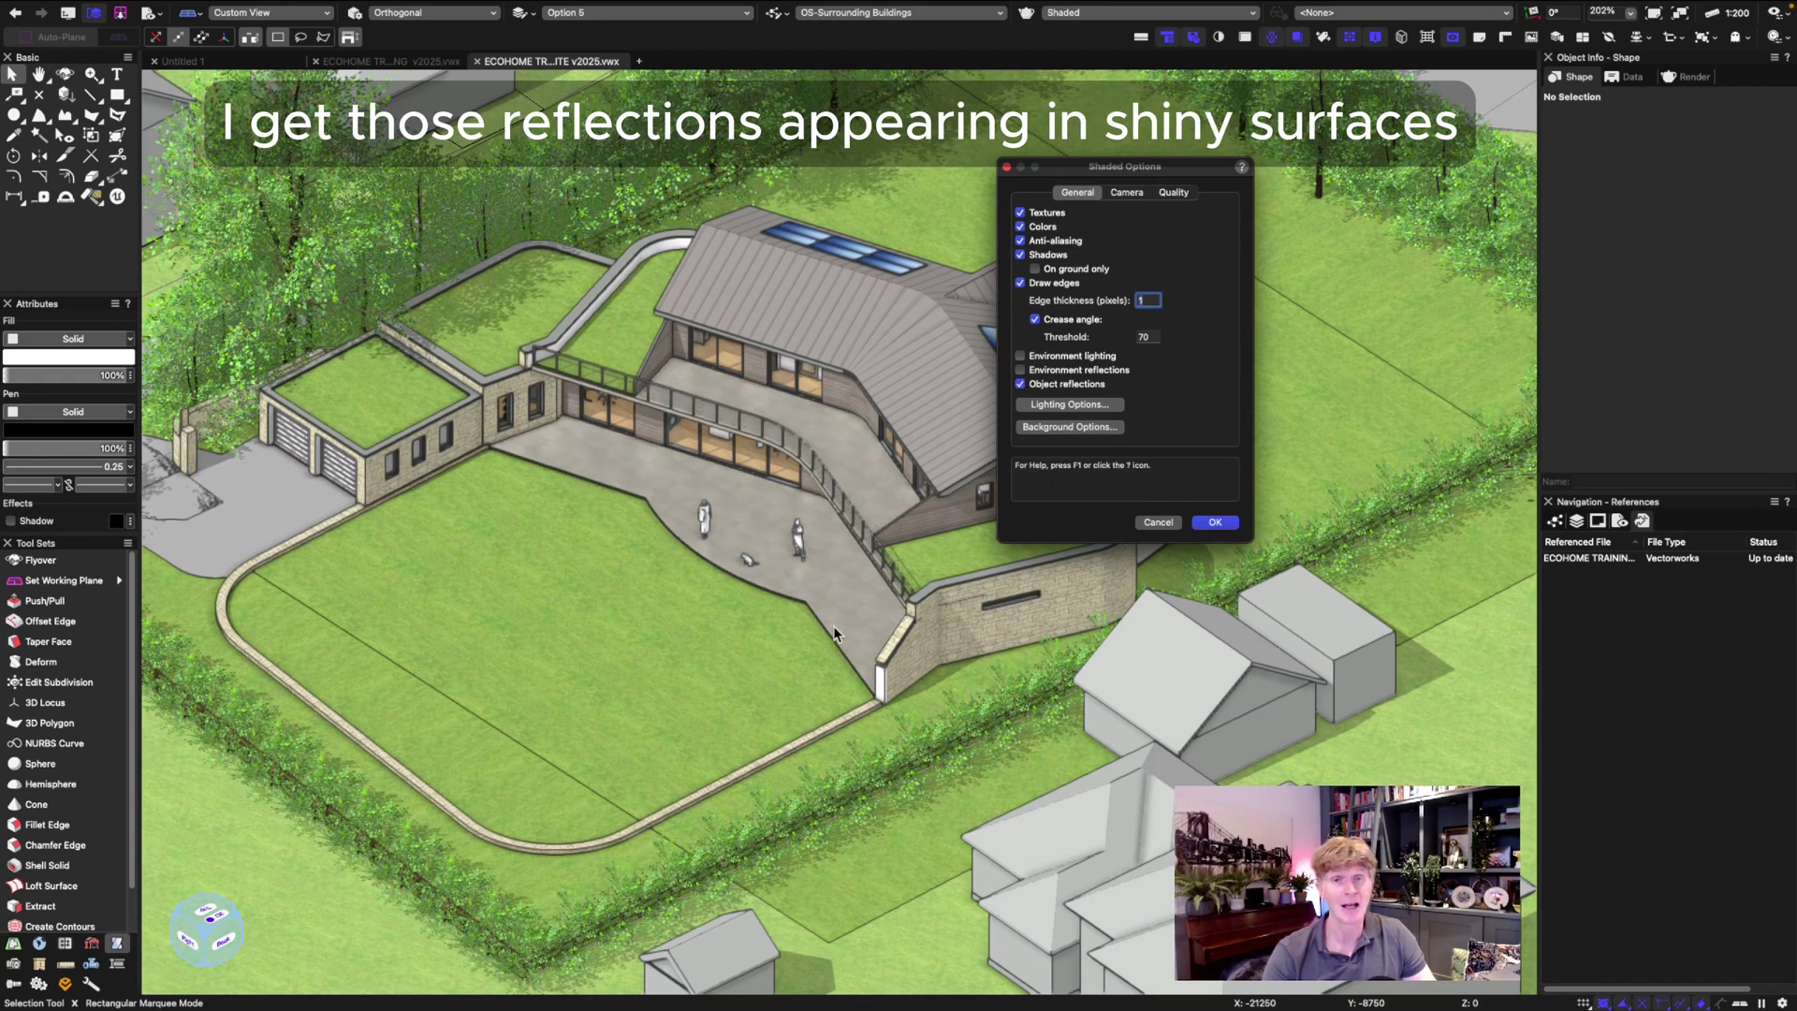
{"action": "left_click", "coordinate": [1021, 370]}
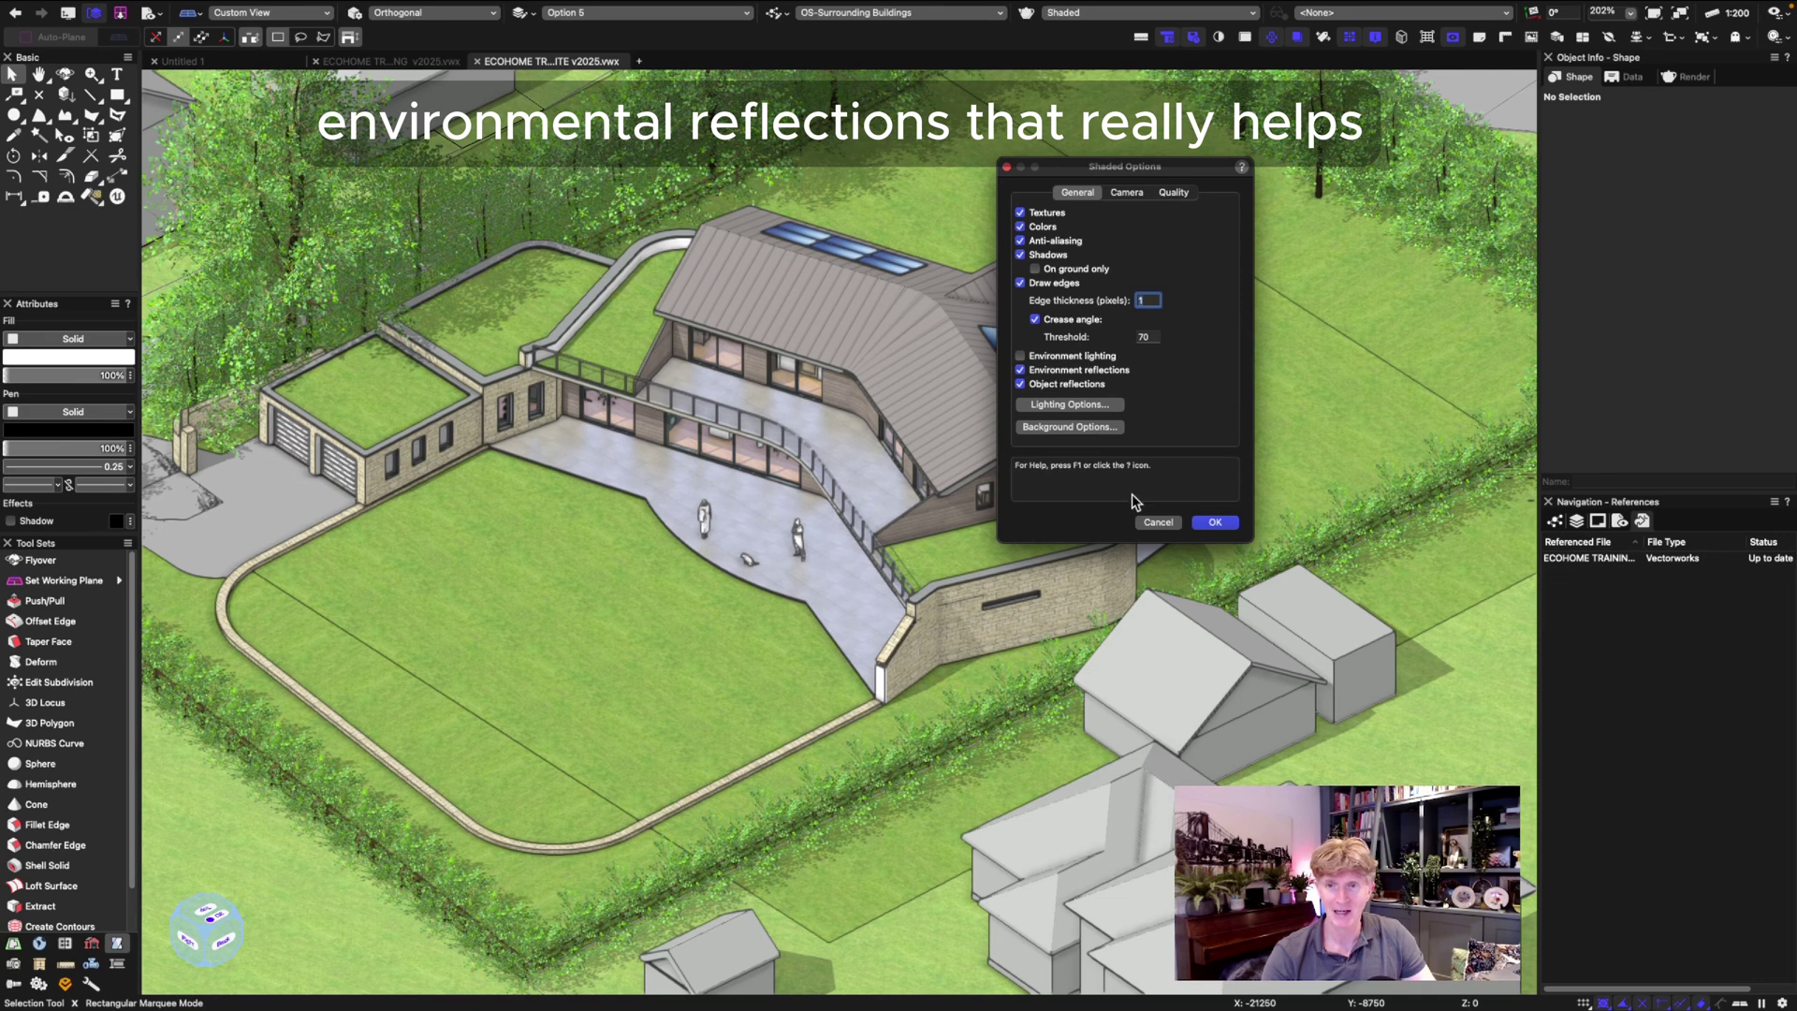
{"action": "left_click", "coordinate": [1020, 356]}
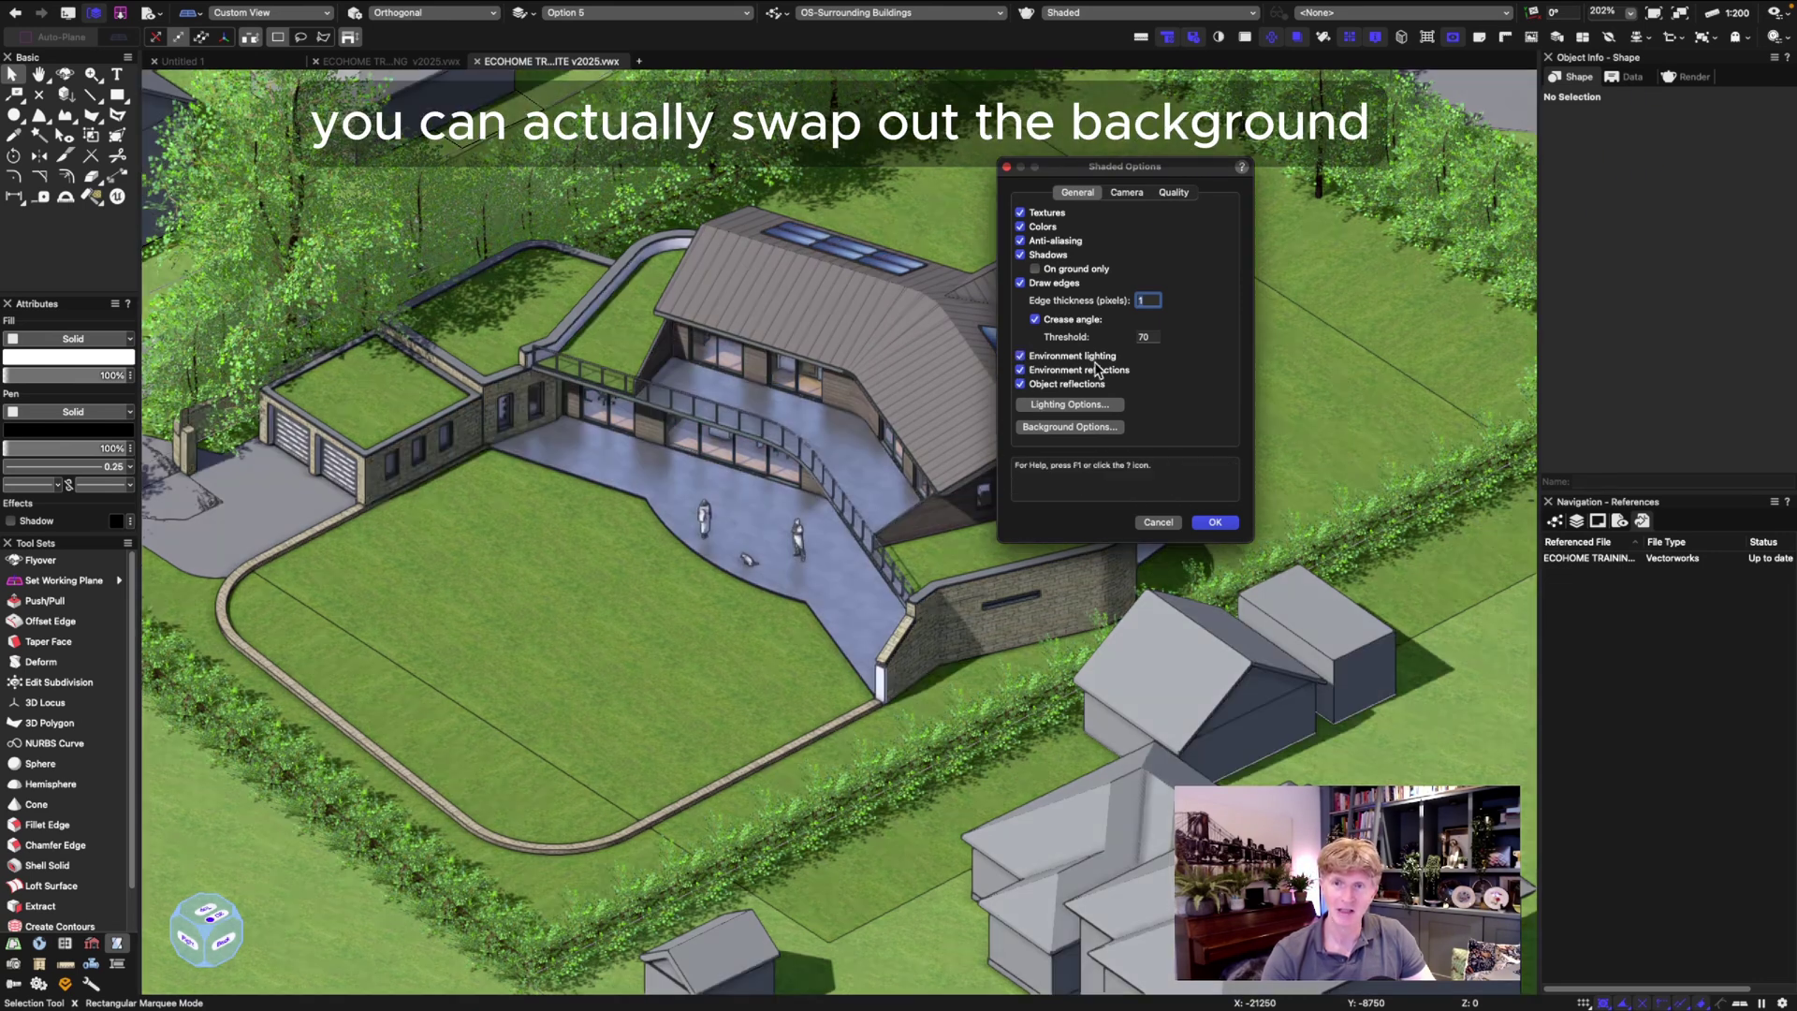
Set the shaded background to HDRI Sky Day Overcast and apply the settings
{"action": "left_click", "coordinate": [1070, 427]}
{"action": "left_click", "coordinate": [998, 261]}
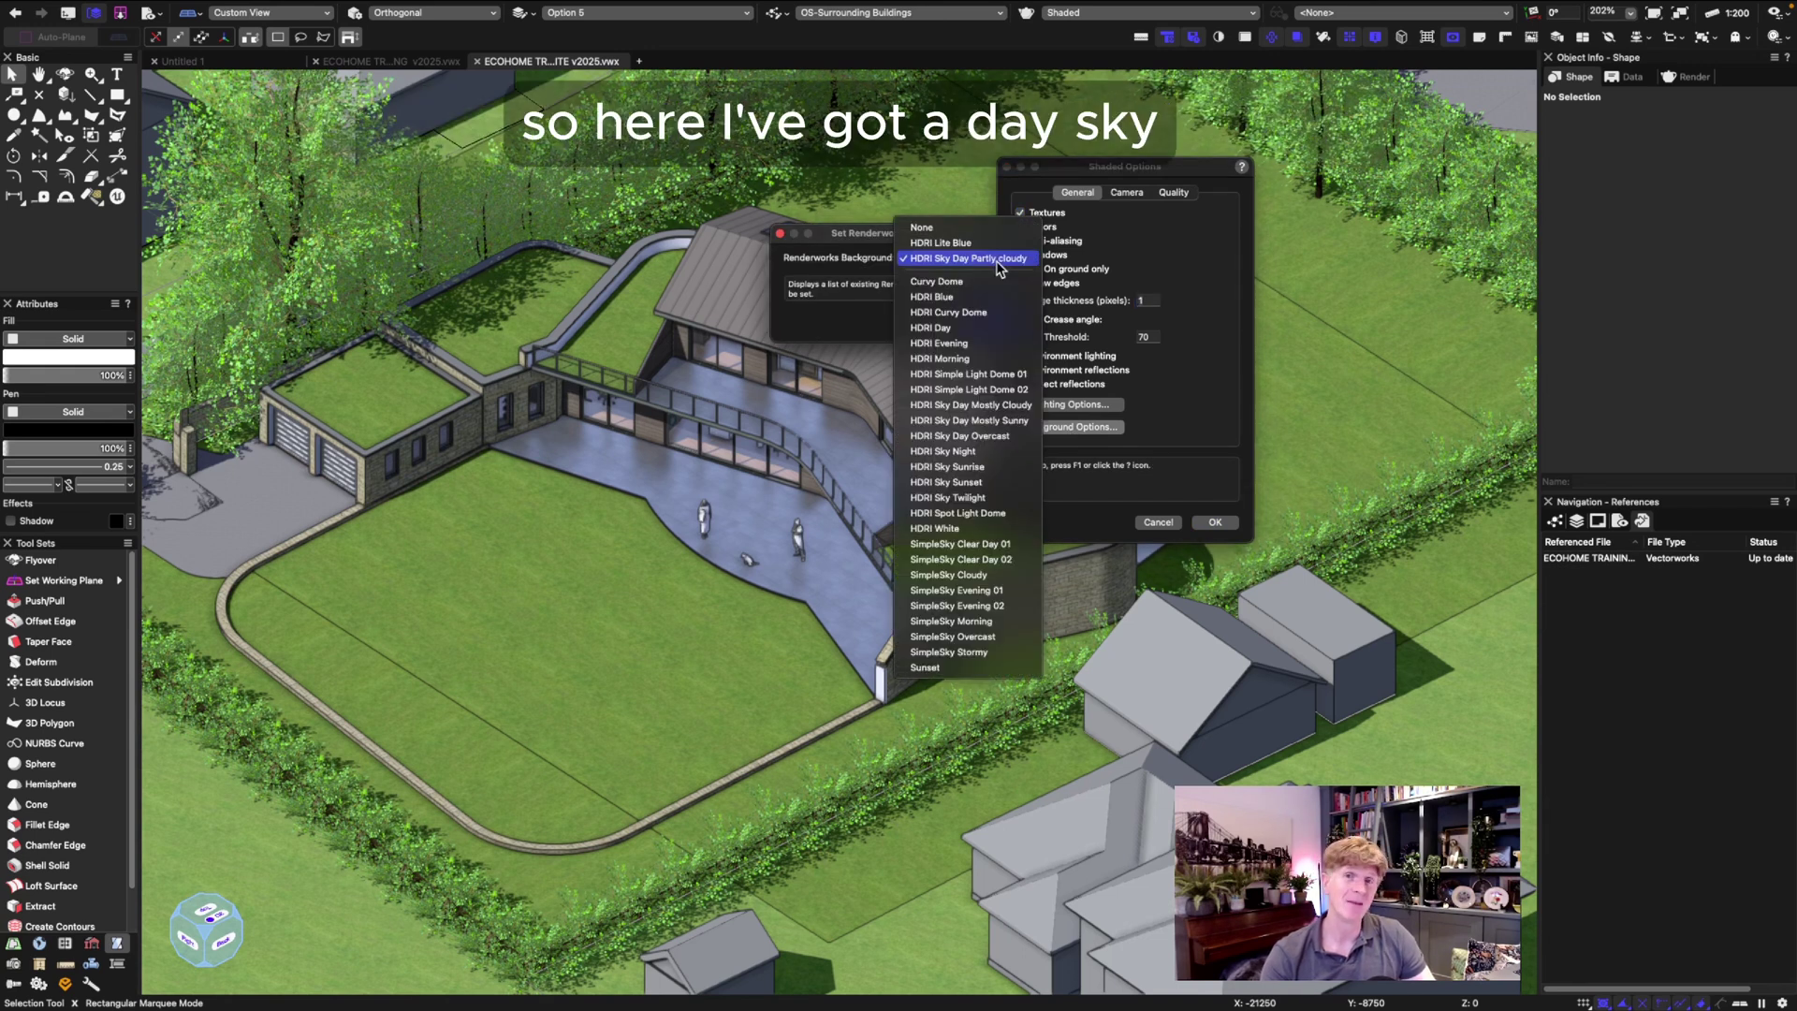
{"action": "left_click", "coordinate": [982, 438]}
{"action": "left_click", "coordinate": [993, 321]}
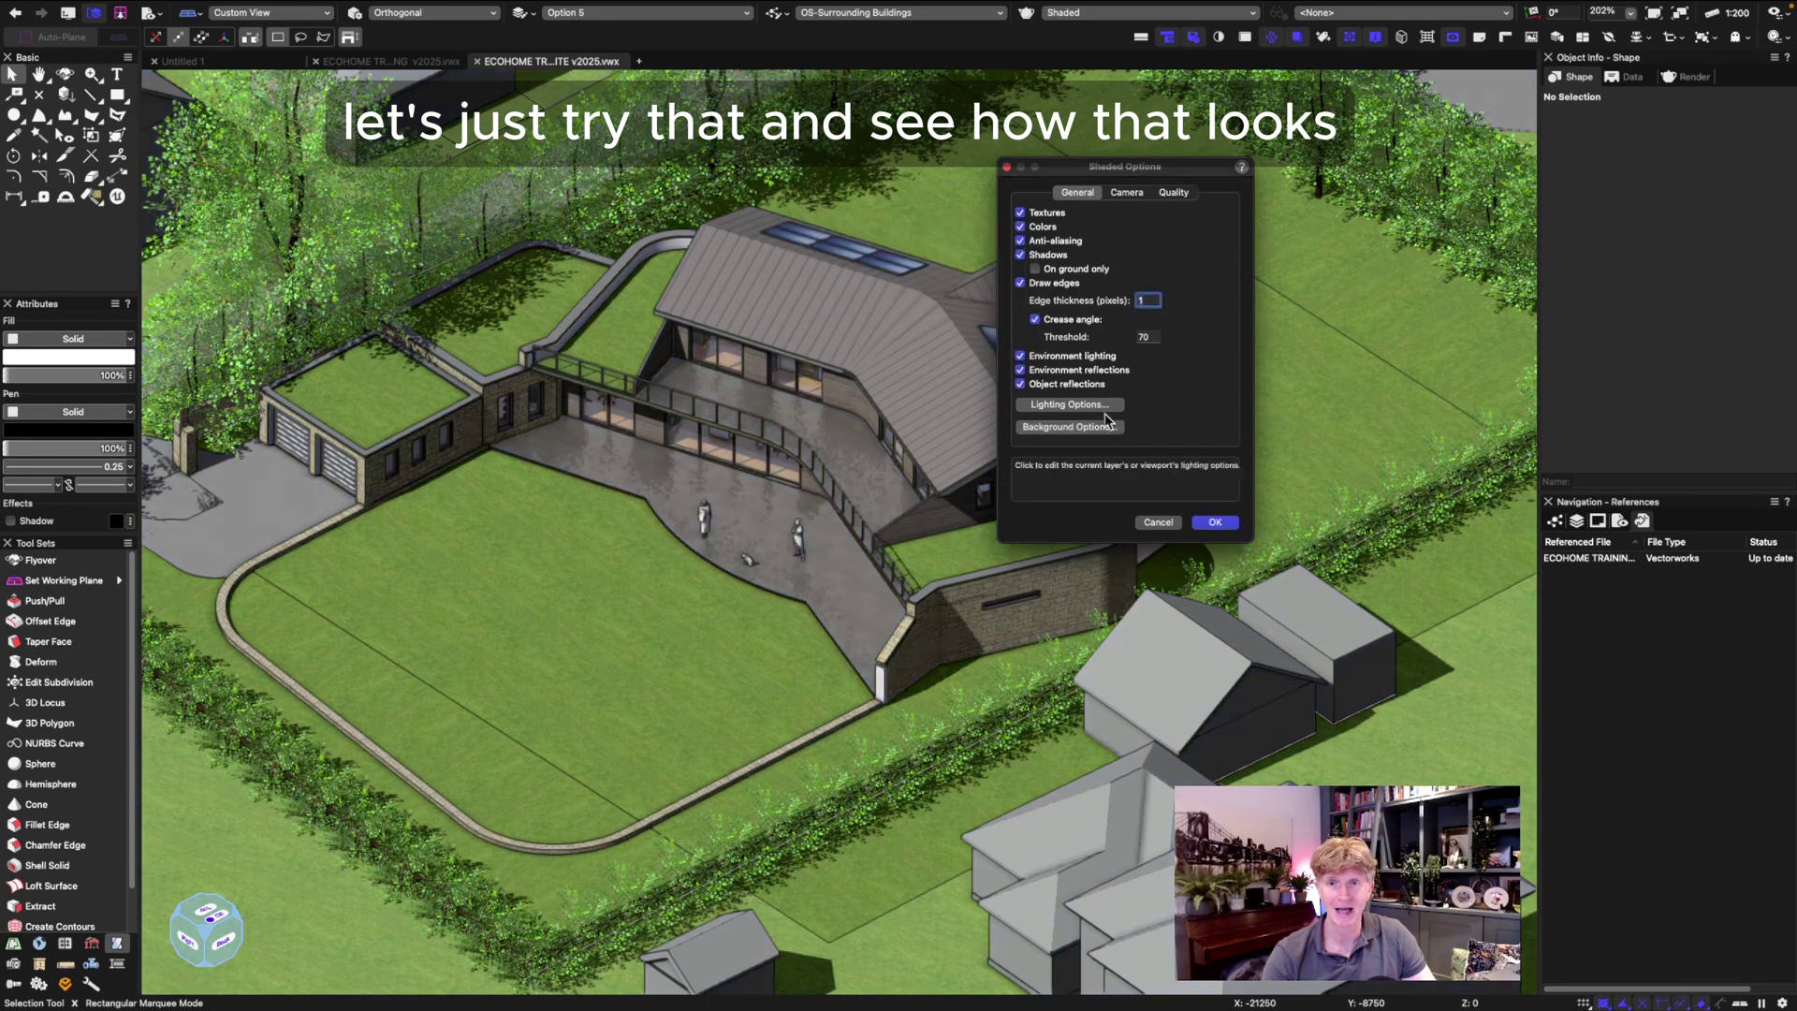
{"action": "left_click", "coordinate": [1210, 521]}
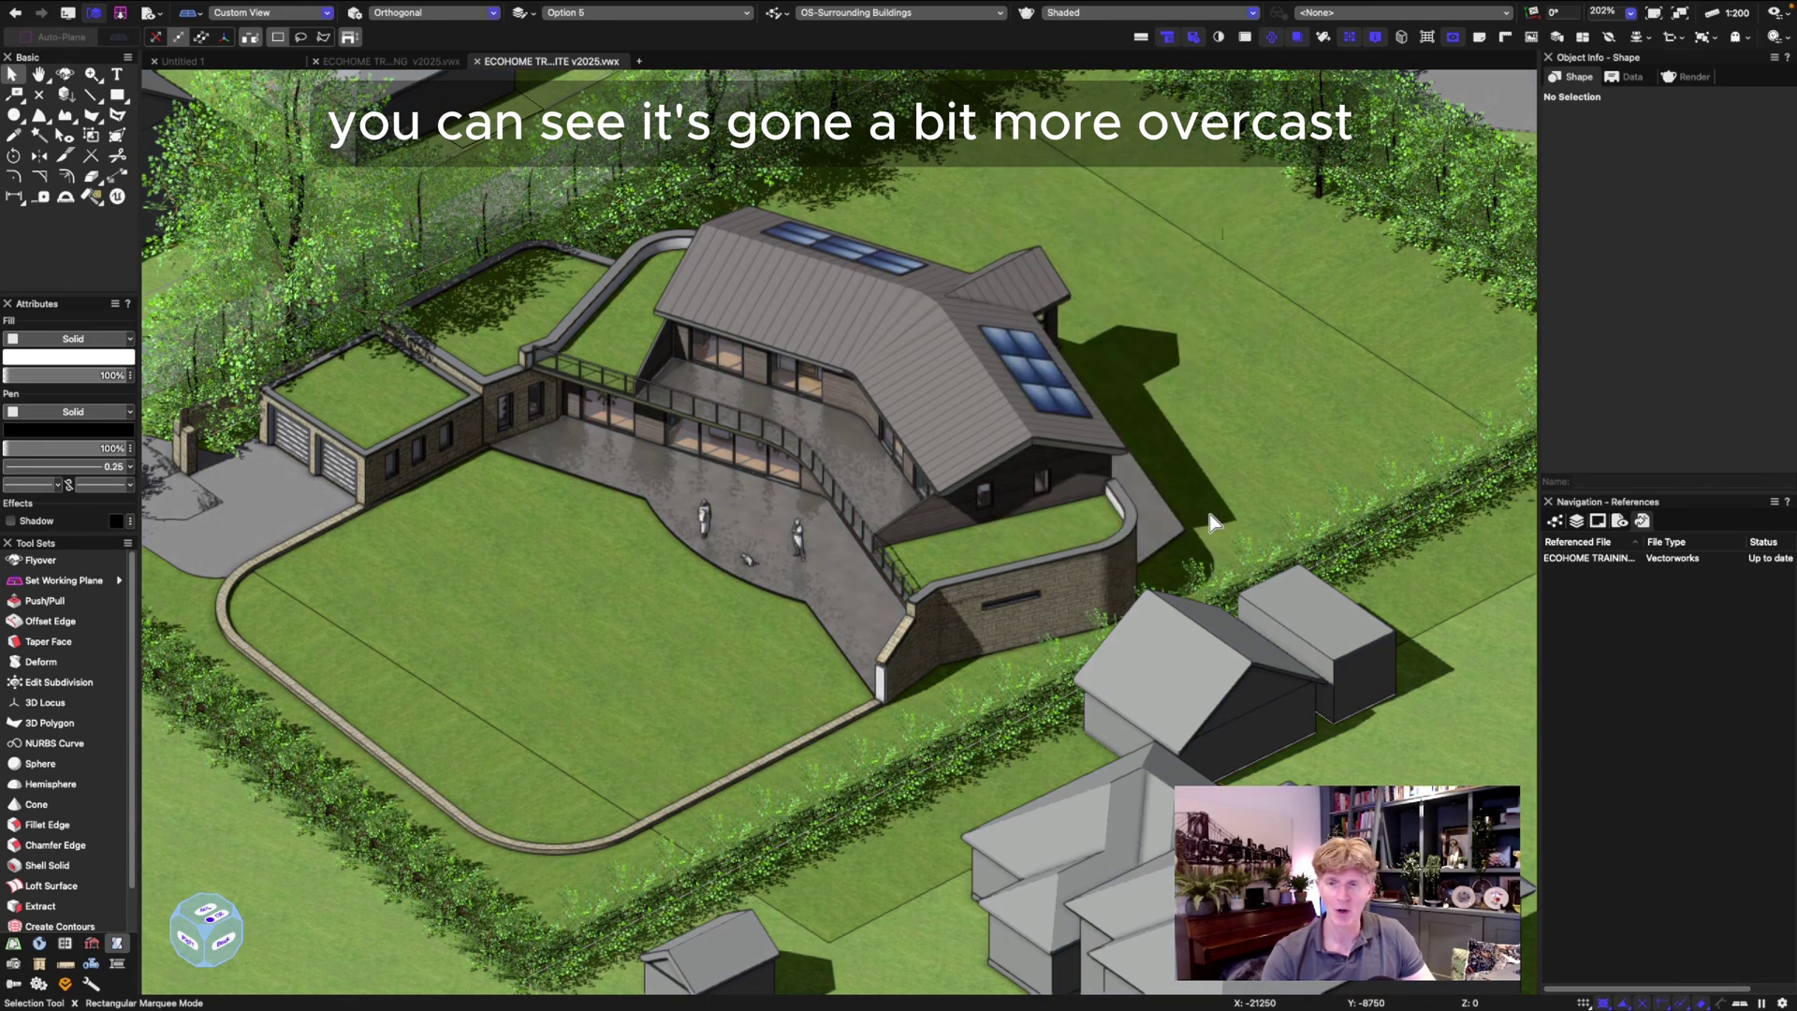
Activate the Flyover tool with Shift-C to orbit the 3D site model
{"action": "key", "text": "shift+c"}
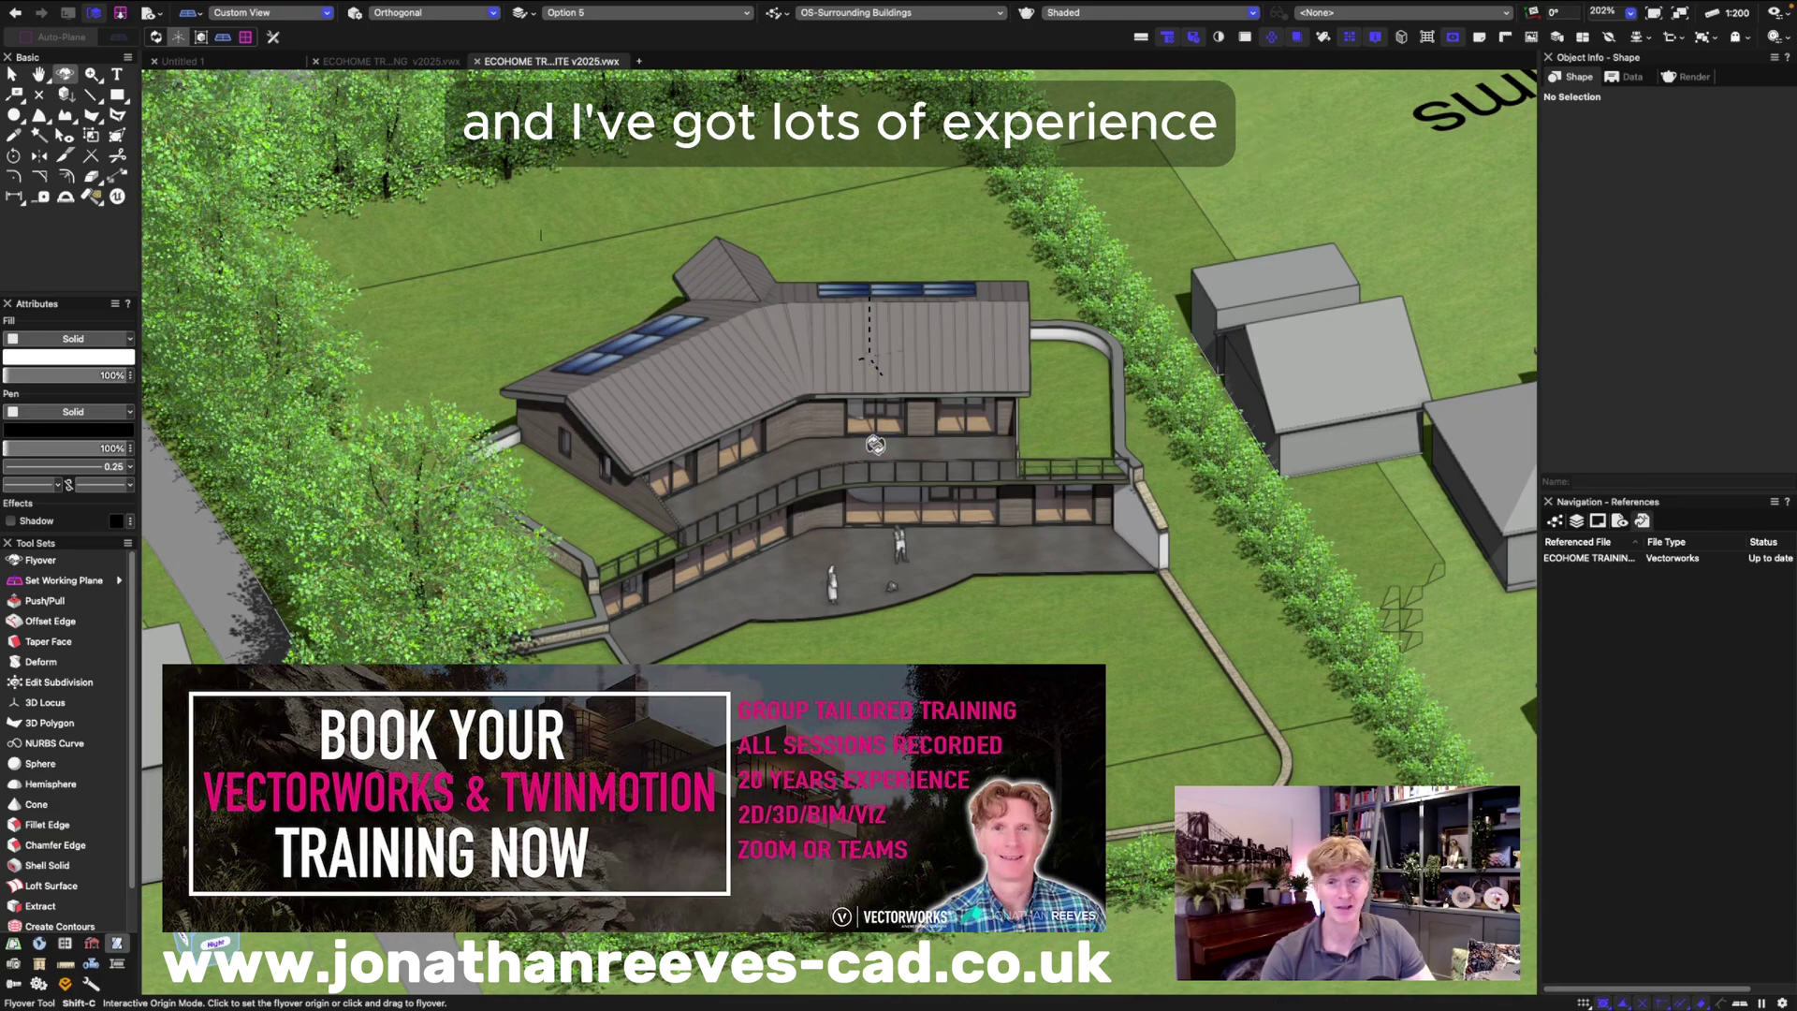
Orbit round to look down on the terrace side with the garages and curved lawn
{"action": "left_click_drag", "start_coordinate": [875, 445], "coordinate": [1293, 388]}
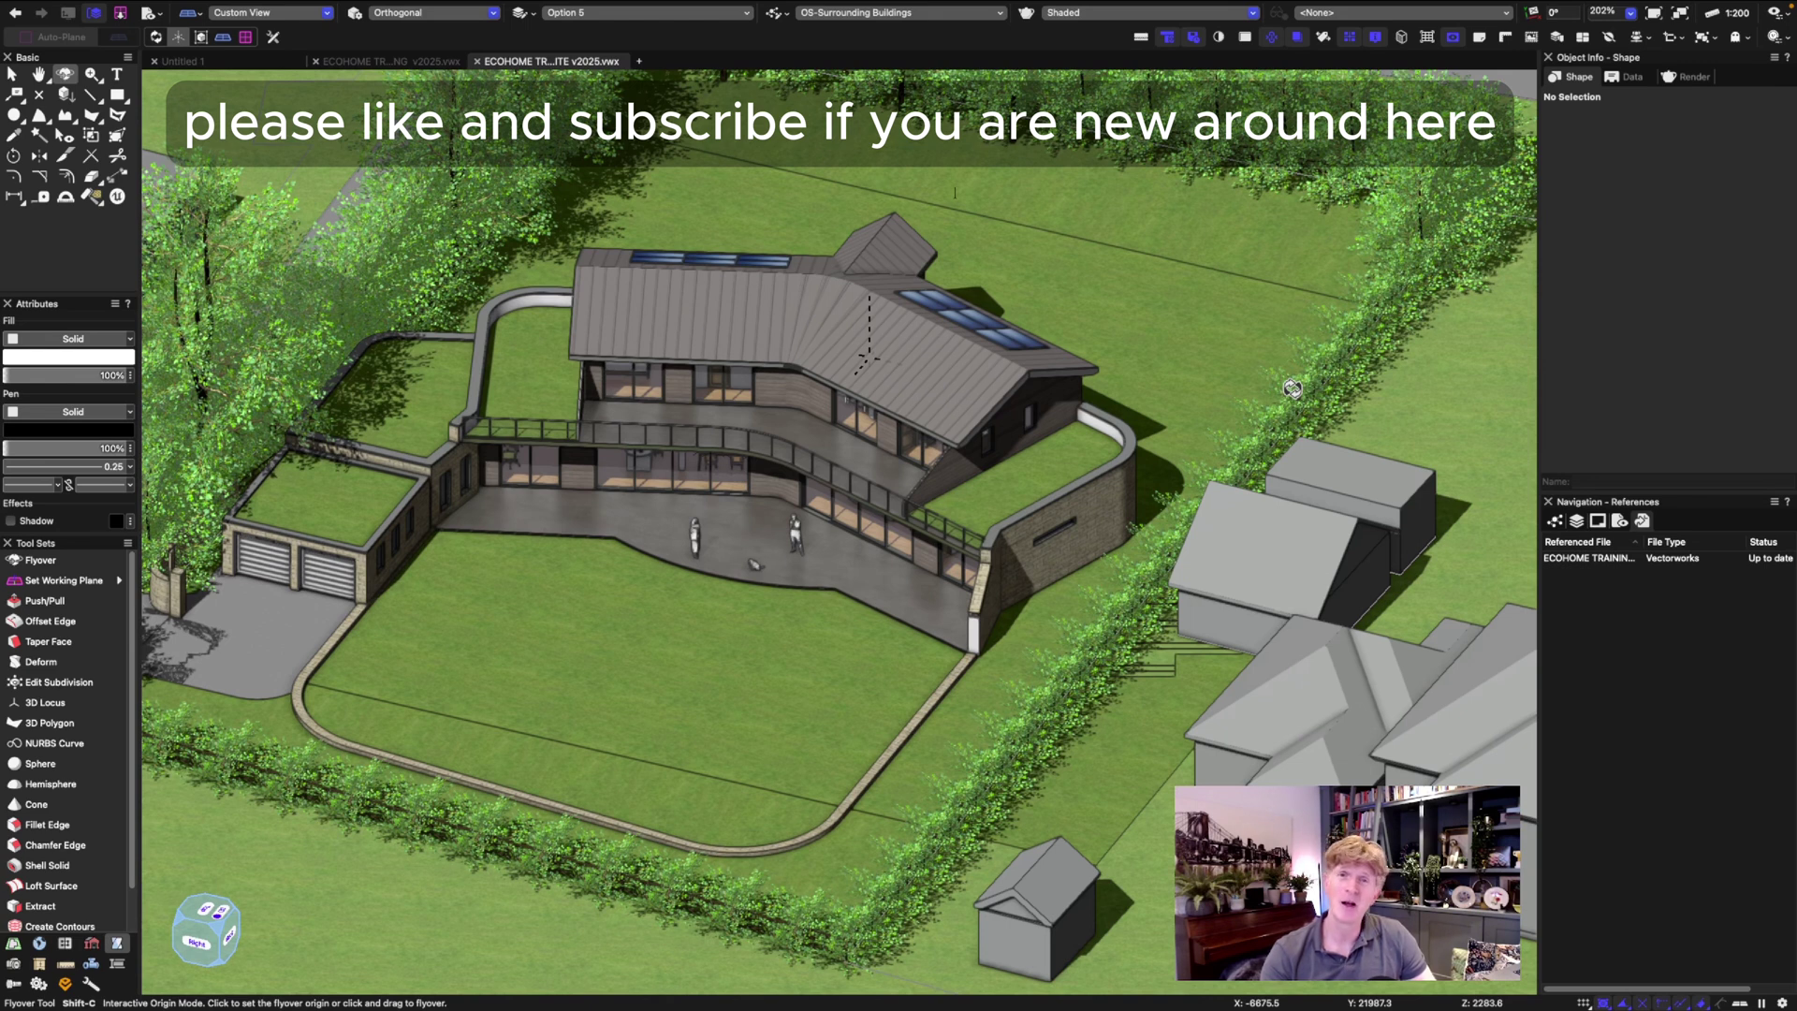